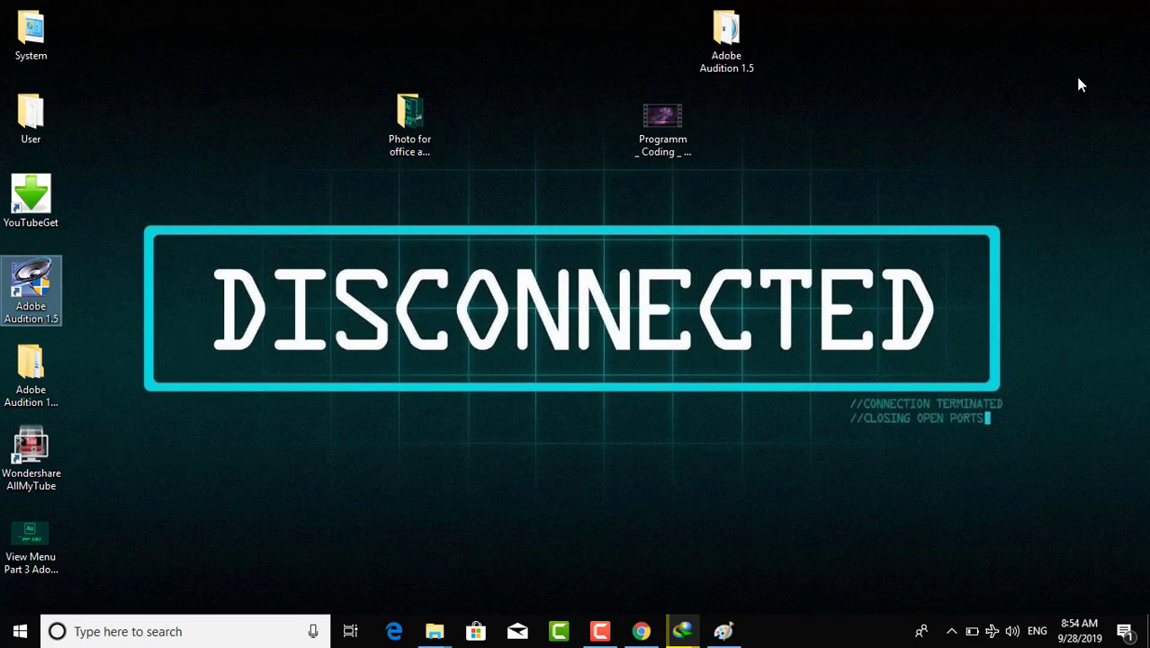
- Launch Adobe Audition 1.5 from the desktop
double_click(41, 293)
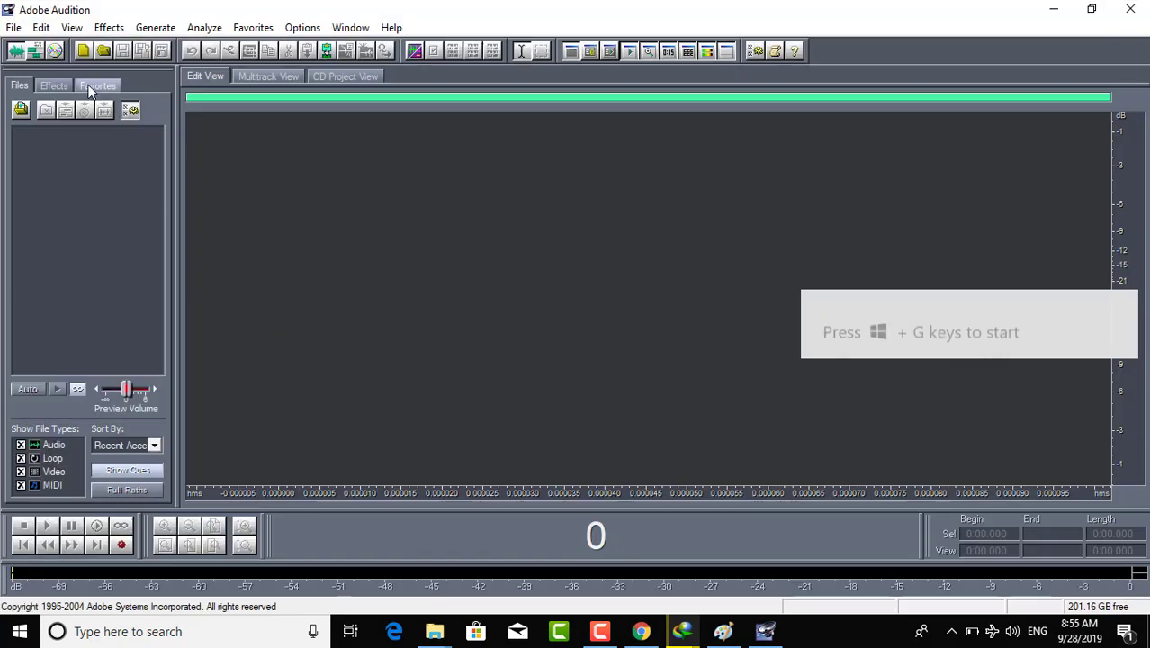
left_click(49, 28)
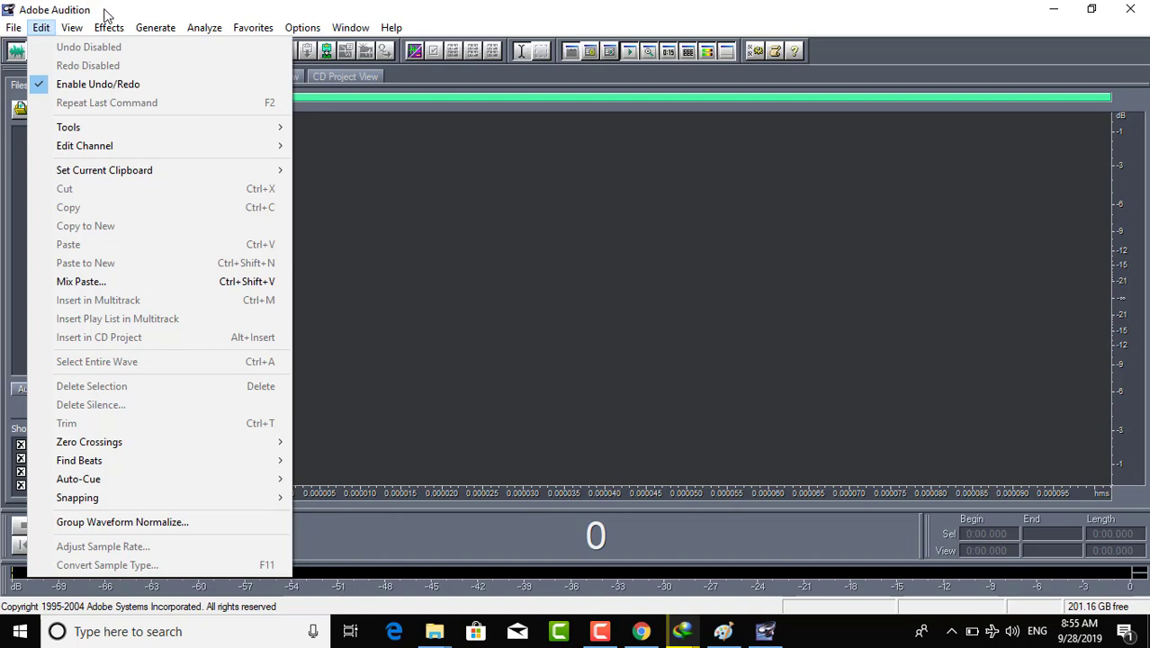
mouse_move(81, 34)
mouse_move(41, 33)
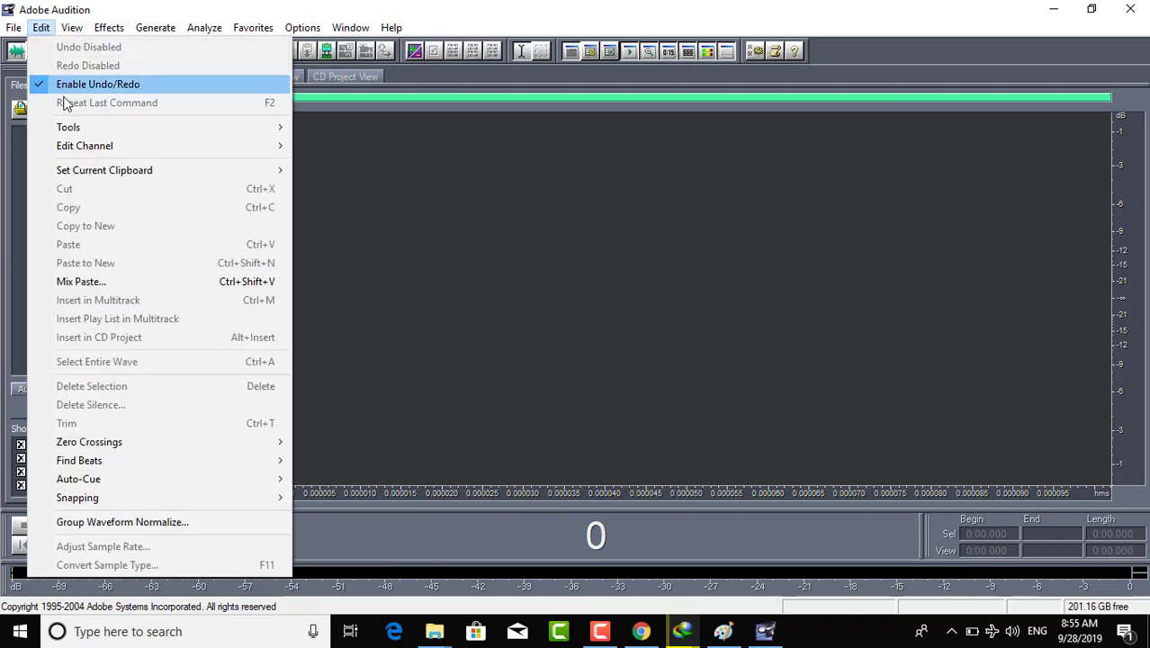
left_click(19, 191)
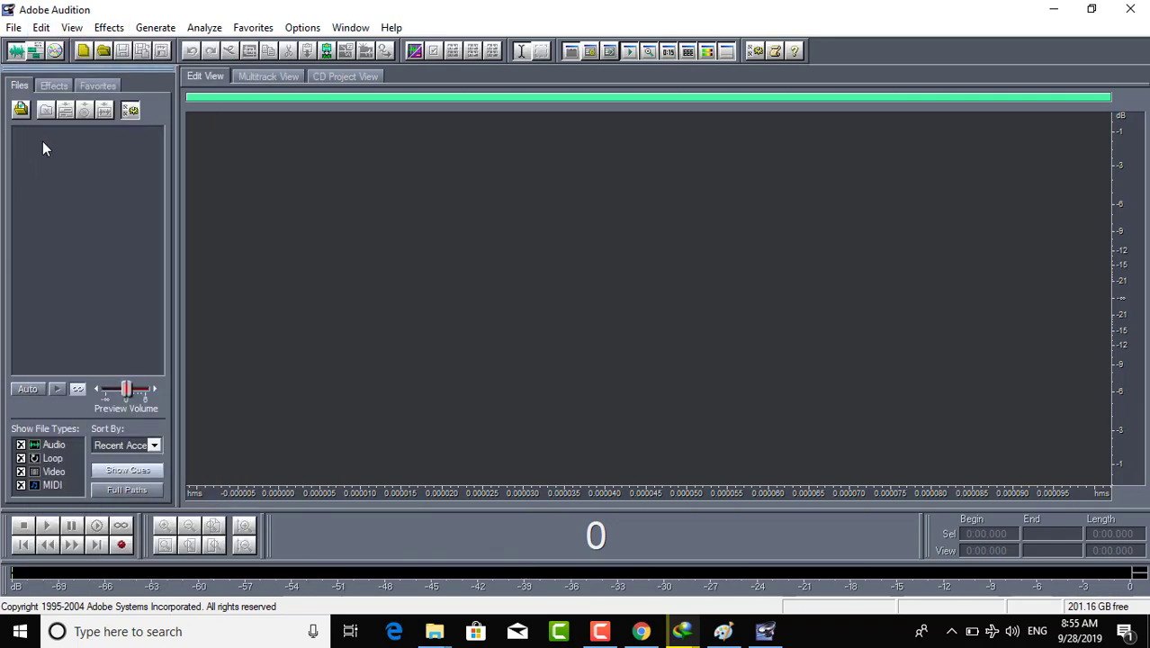
- Import the Programming _ Coding _ Hacking music video from the Desktop, with the file type set to All Files (*.*)
left_click(21, 109)
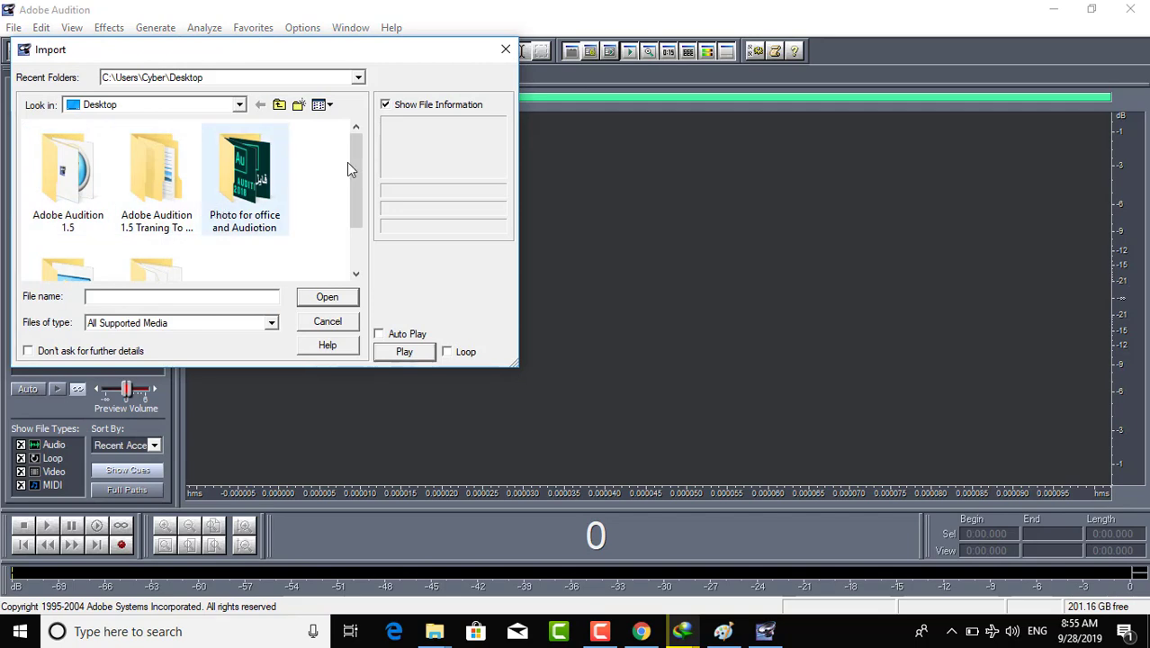
left_click_drag(347, 163, 352, 222)
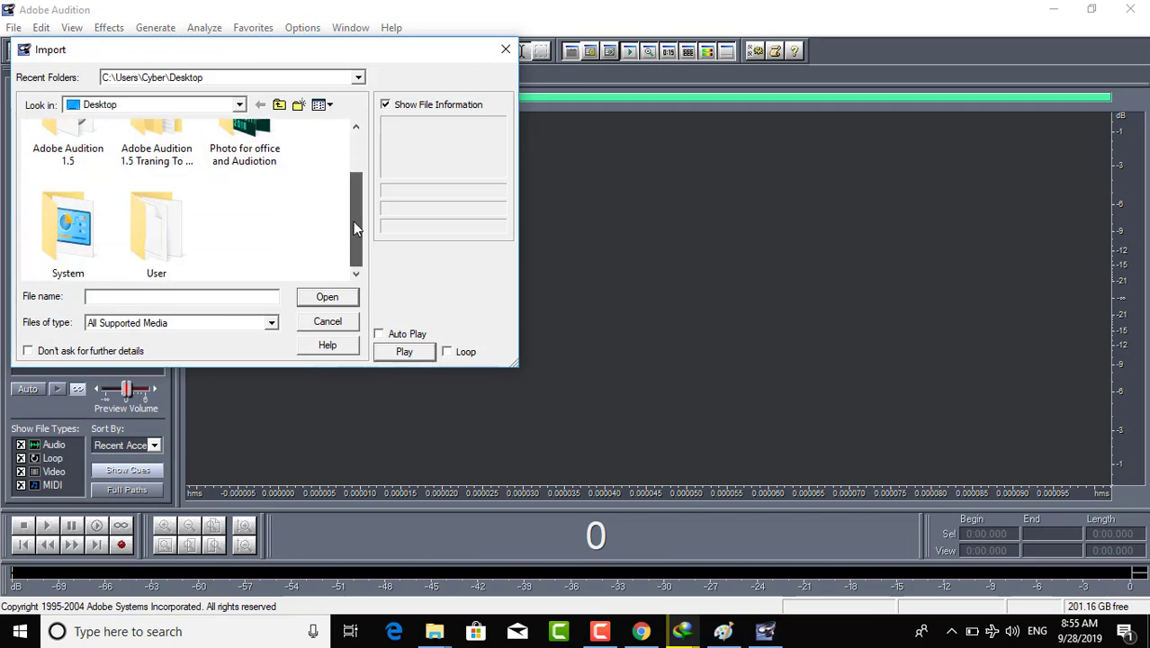
left_click(270, 322)
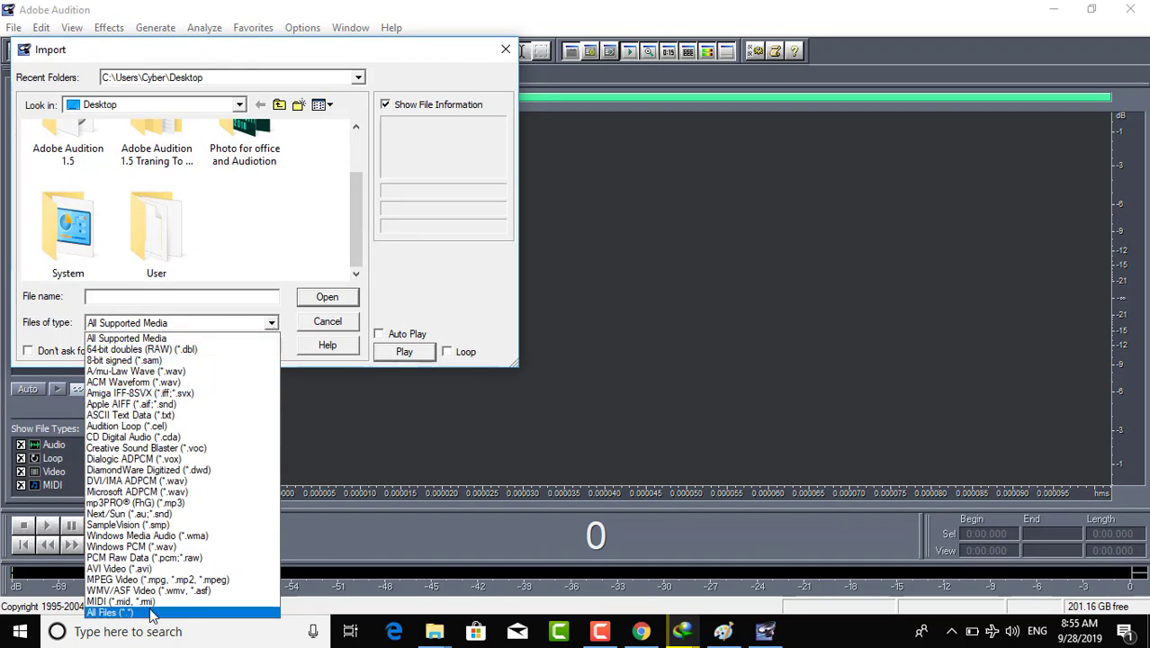
left_click(117, 612)
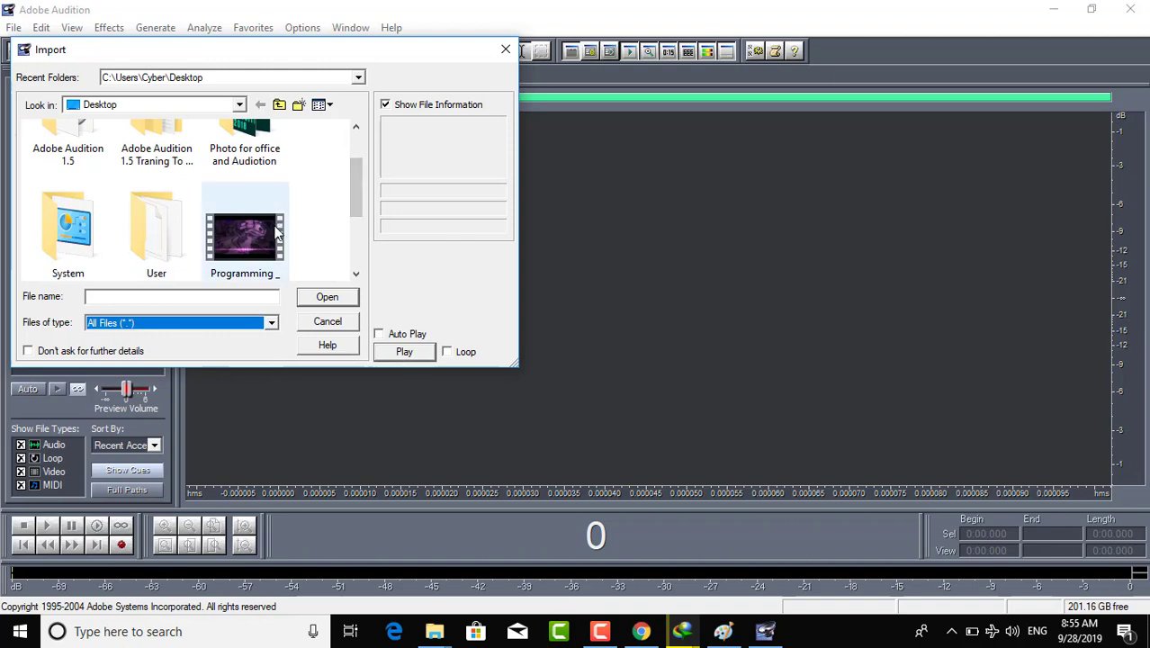
left_click(244, 239)
left_click(324, 296)
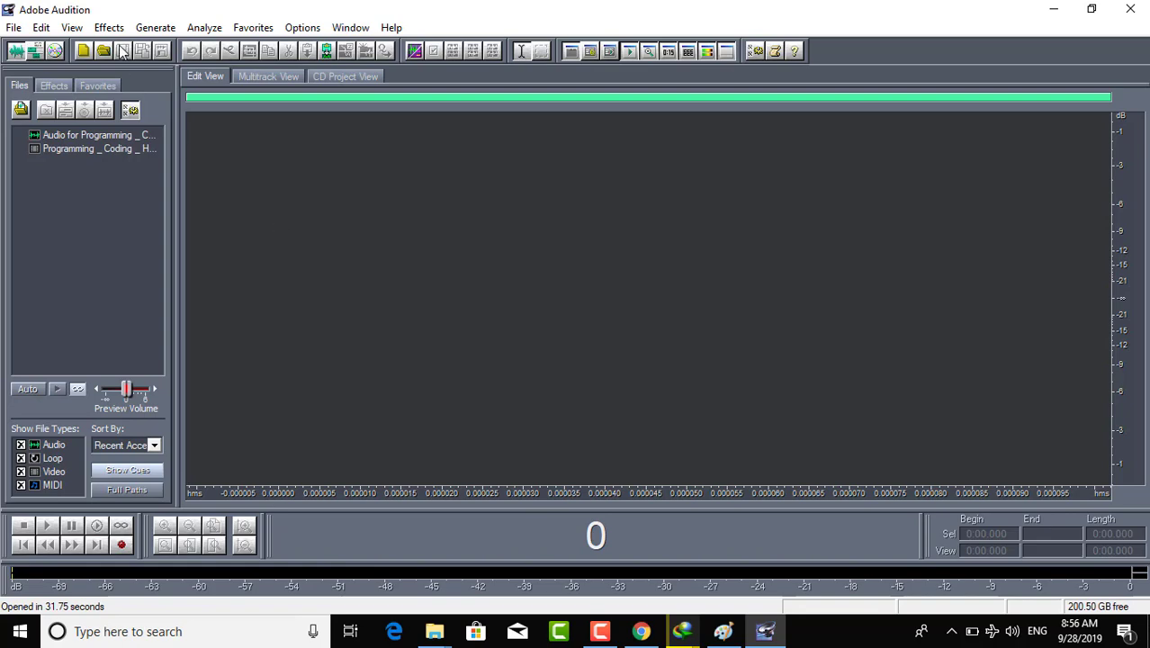
- Disable the Undo/Redo feature and accept the notice about losing the undo history
left_click(41, 28)
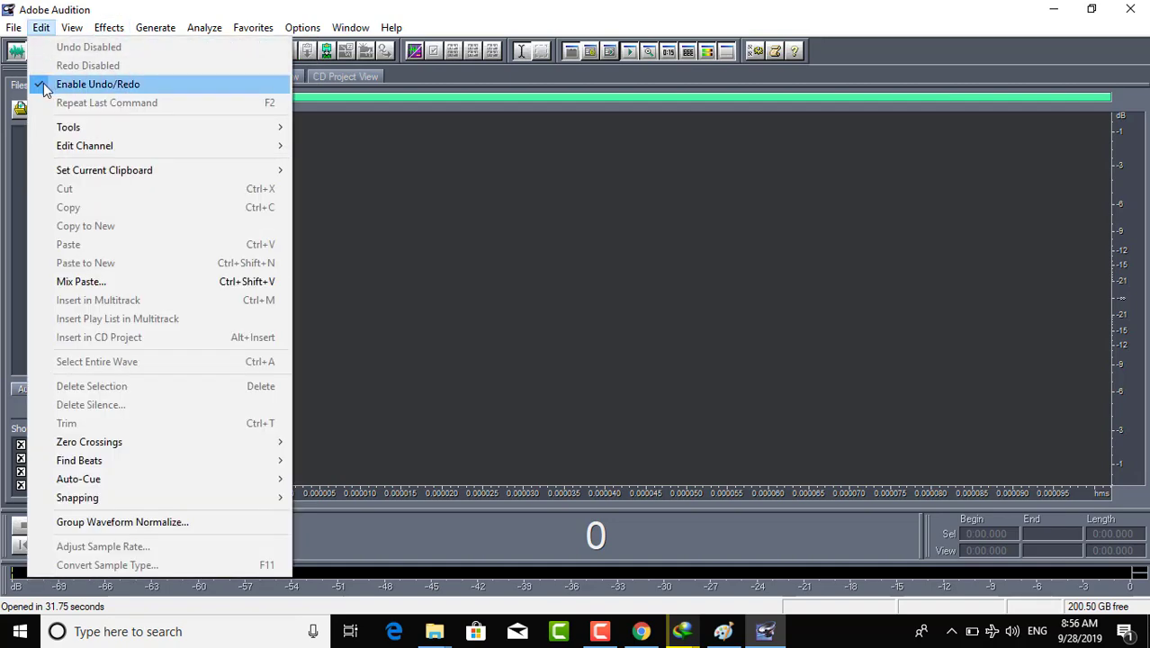
left_click(43, 84)
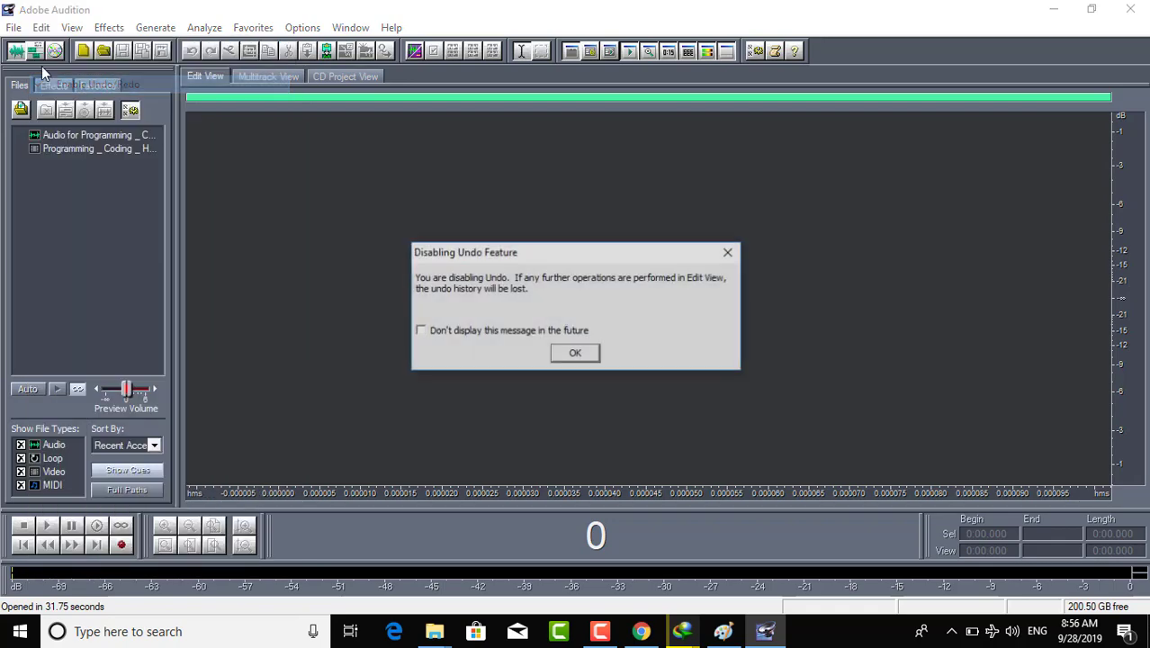
left_click(575, 354)
- Open the imported video's audio in Edit View and delete the section from about 2:44 to 6:24 after briefly playing it
left_click_drag(135, 136, 249, 156)
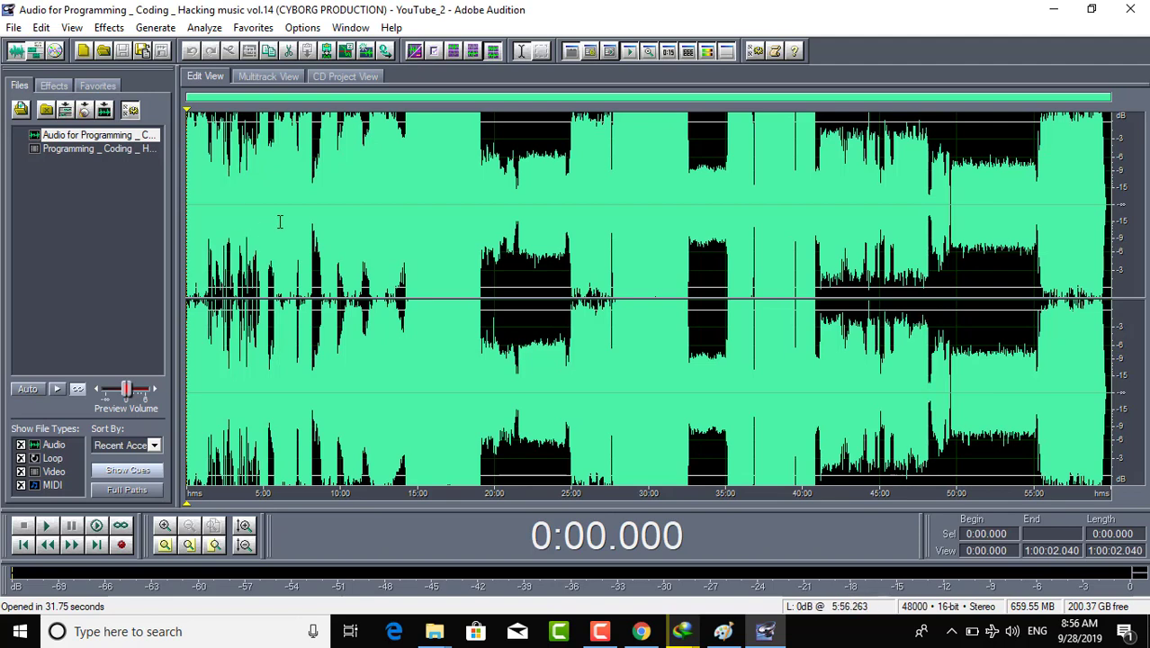
left_click_drag(283, 221, 230, 203)
key("space")
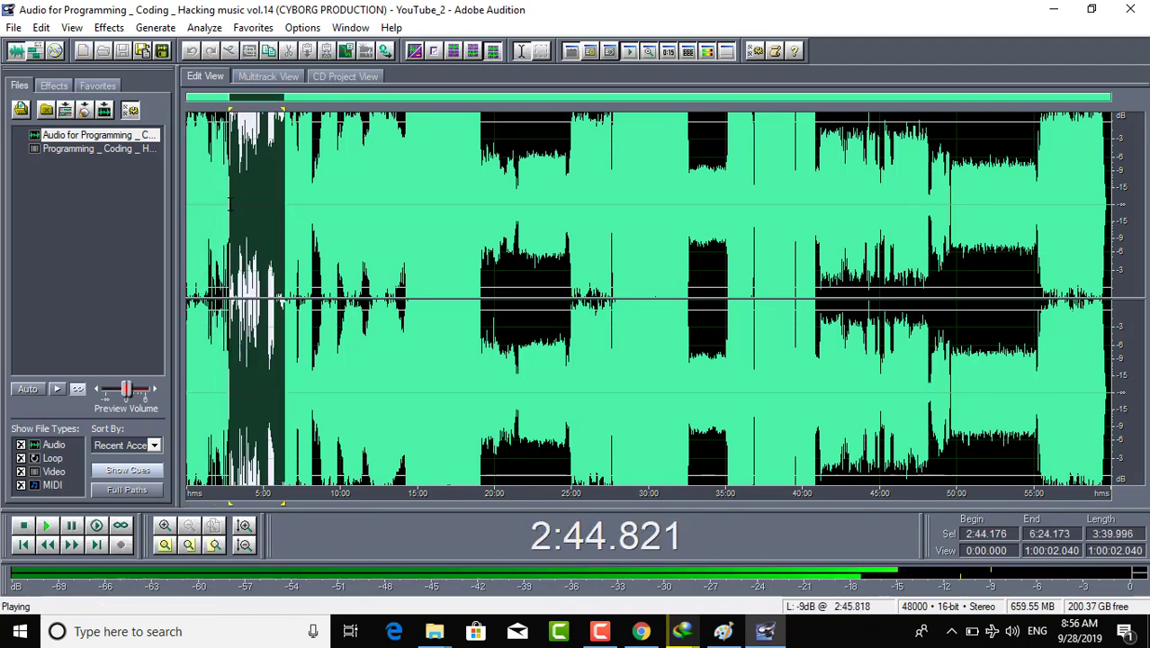
key("space")
key("Delete")
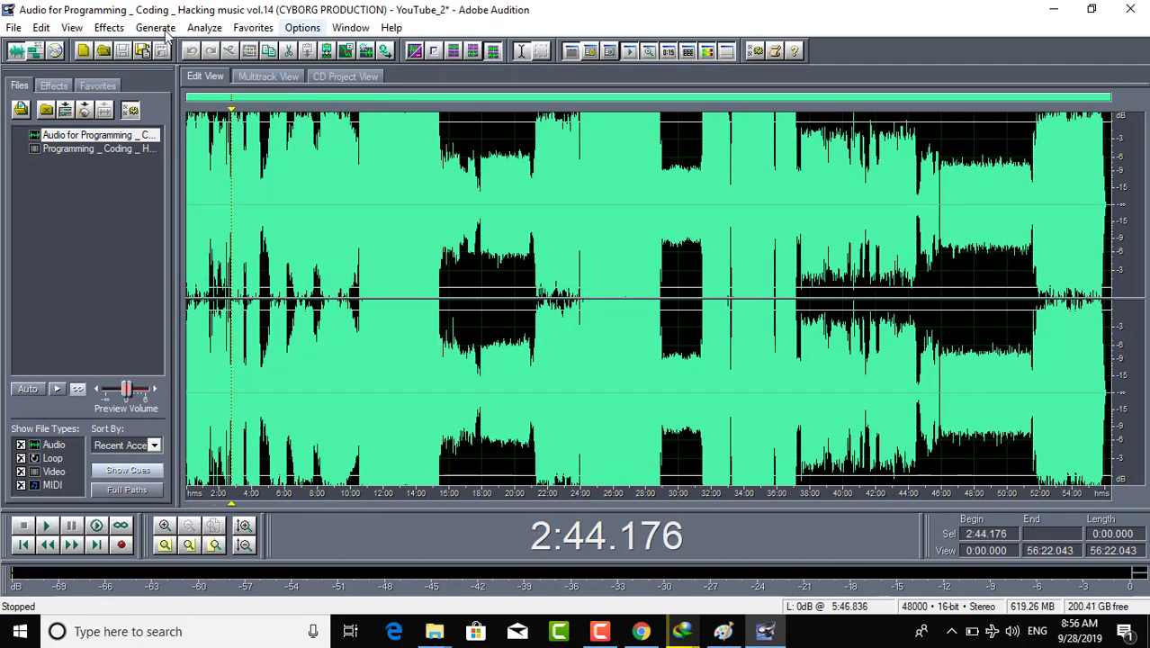
- Enable Undo/Redo again and delete the section of the waveform from about 3:30 to 8:53
left_click(72, 28)
mouse_move(42, 28)
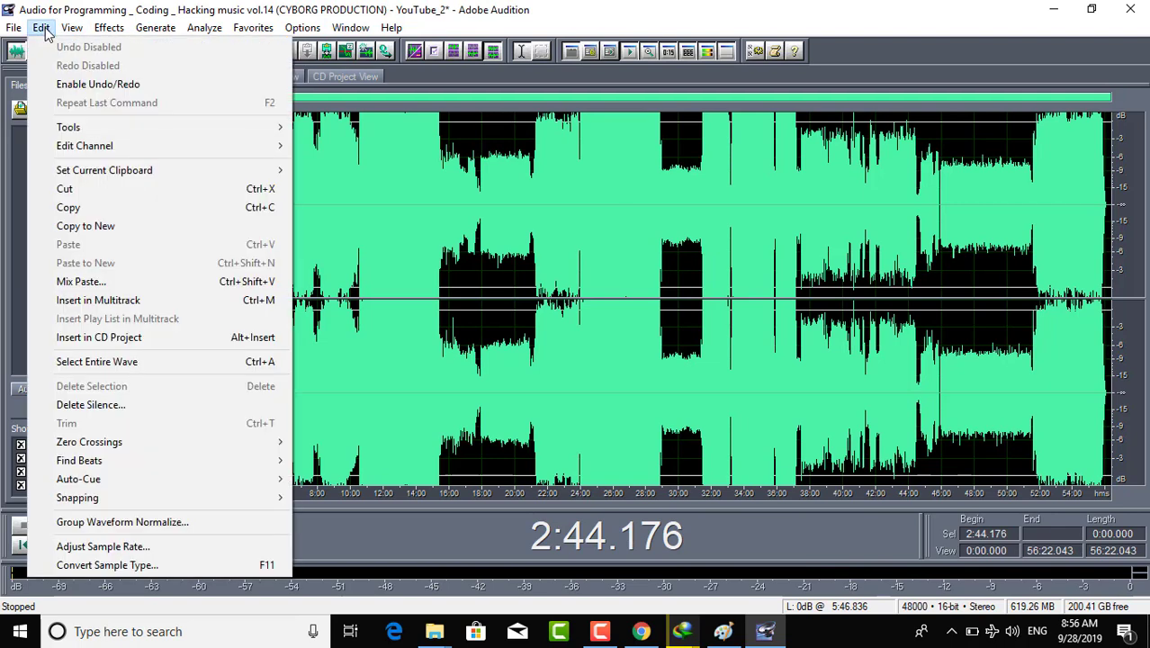
left_click(93, 84)
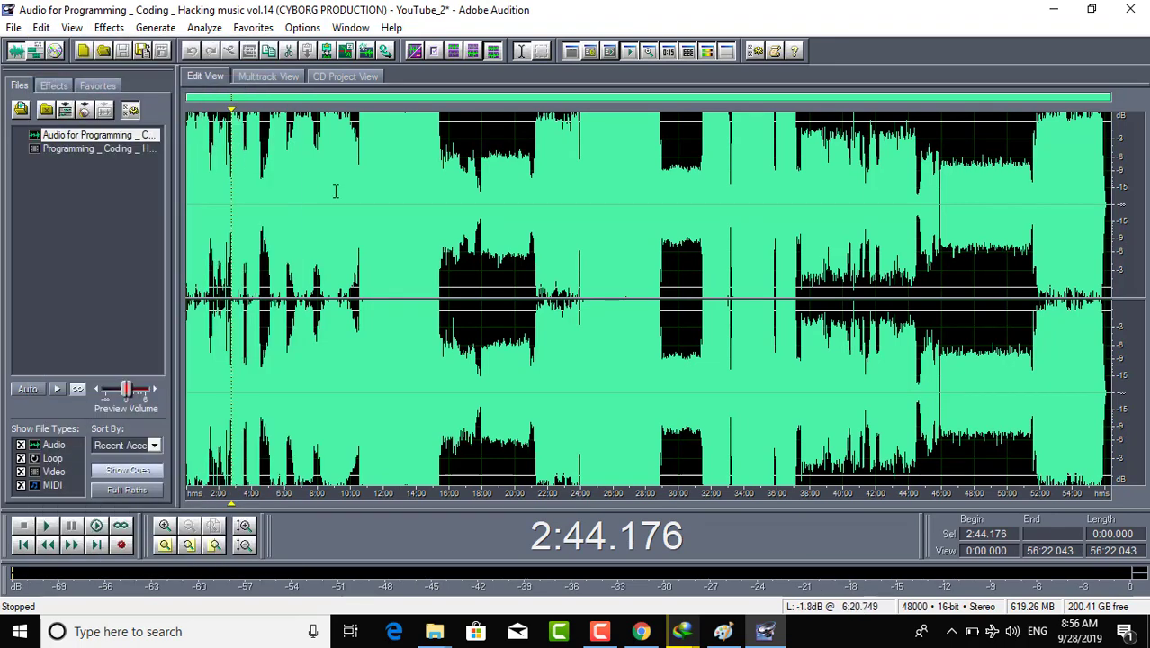
left_click_drag(334, 187, 245, 177)
key("Delete")
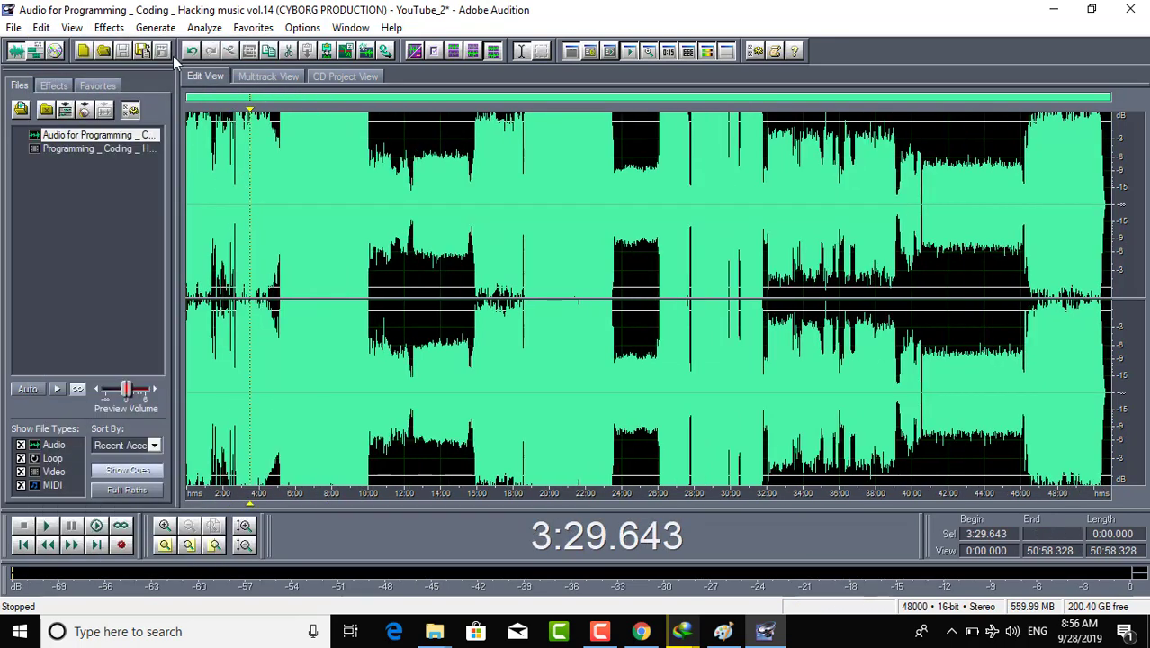
- Undo the last waveform deletion and redo it
left_click(43, 29)
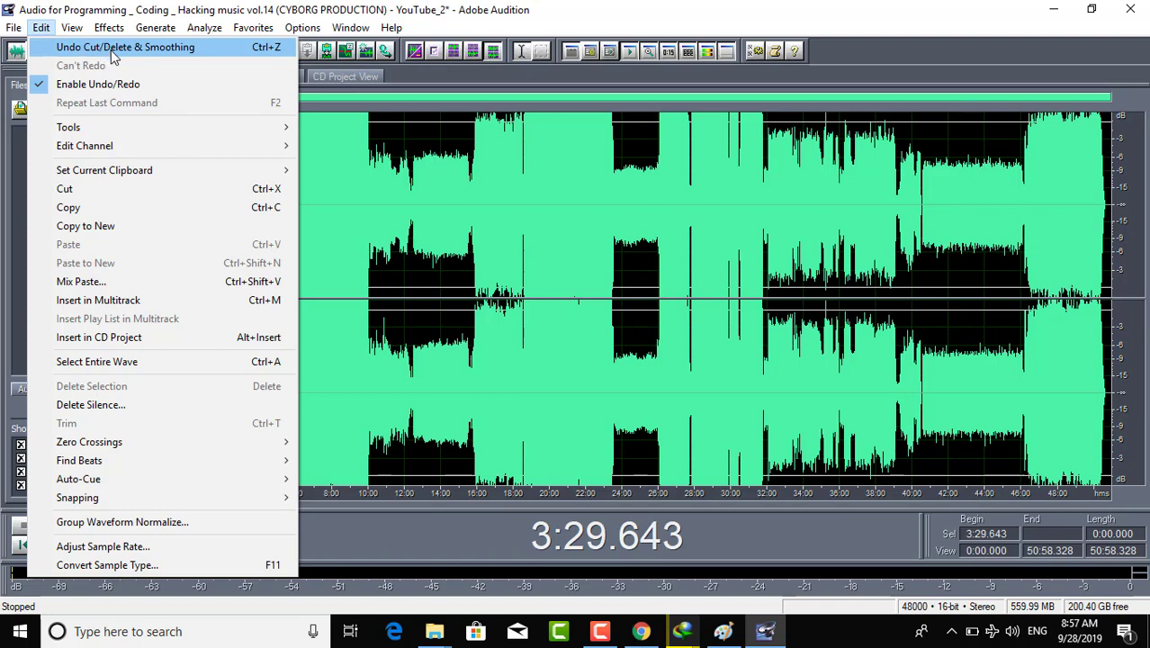
left_click(369, 187)
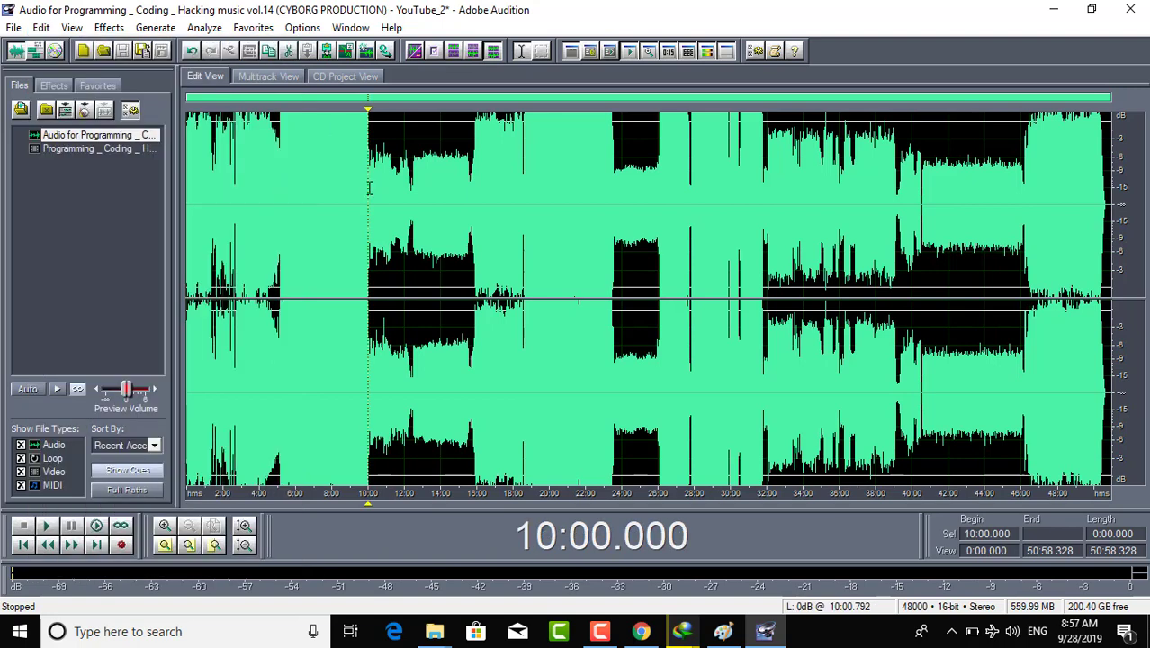
key("ctrl+z")
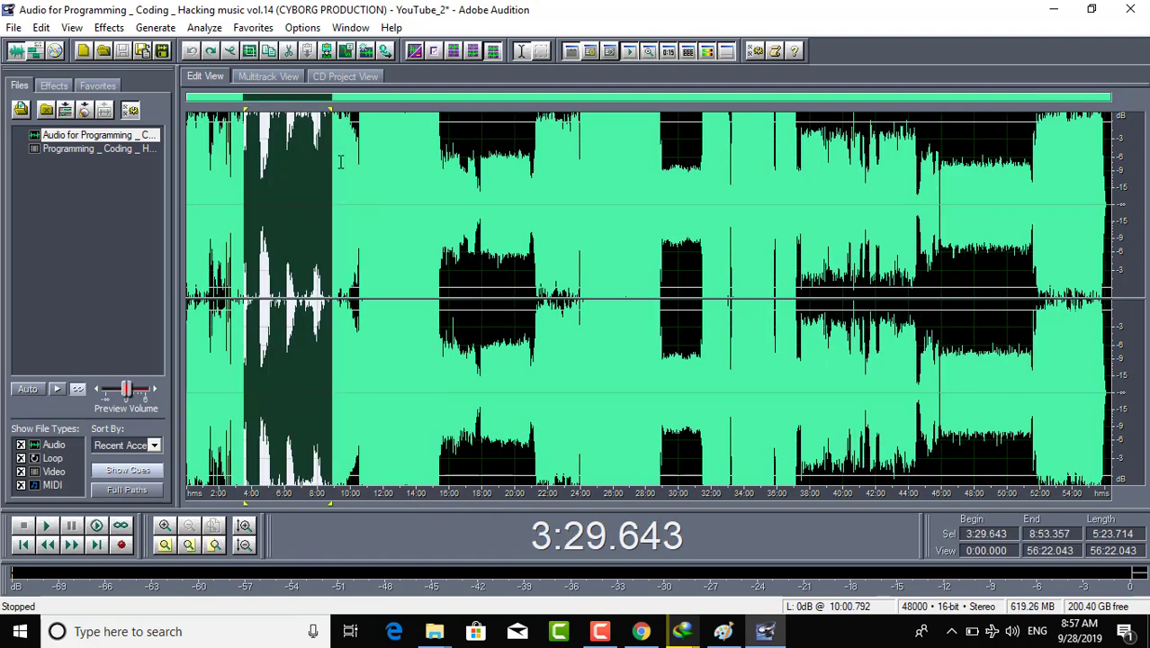
left_click(41, 27)
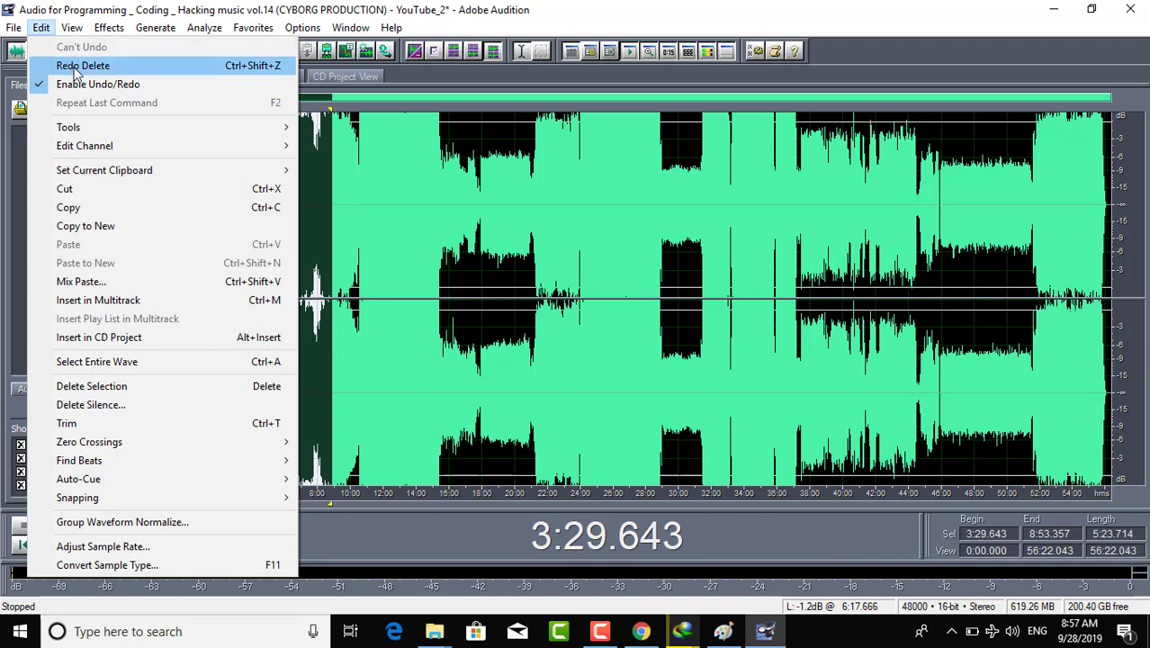
left_click(79, 66)
- Select the waveform from about 4:16 to 22:00 and choose the Time Selection Tool
left_click(45, 29)
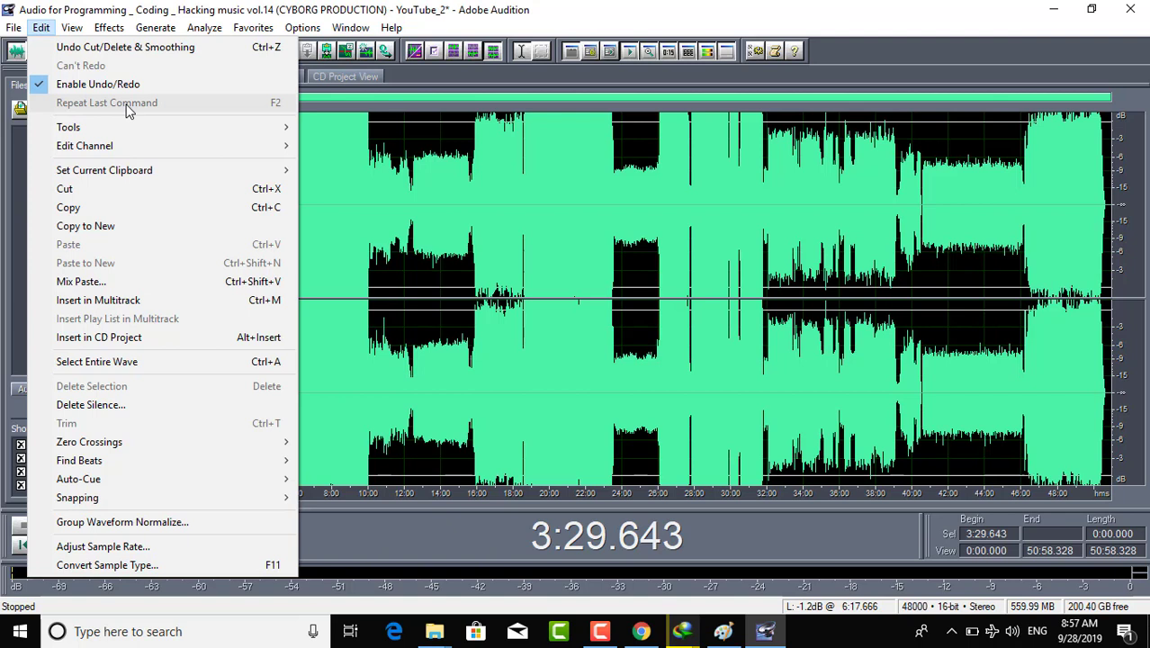
mouse_move(131, 133)
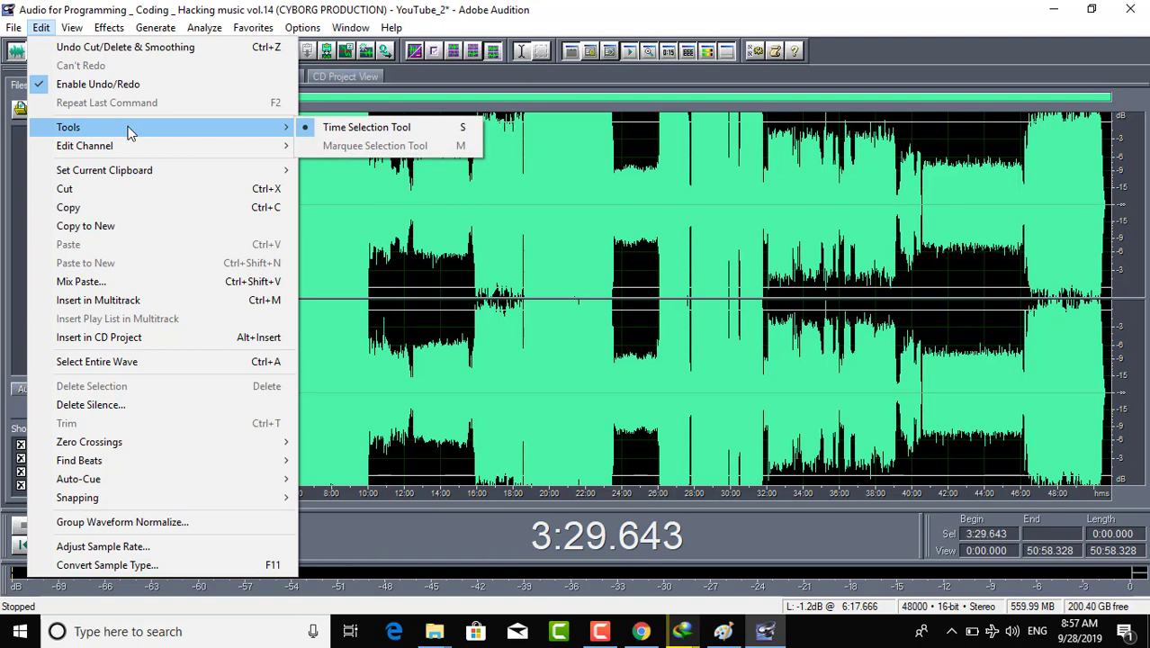
left_click(522, 219)
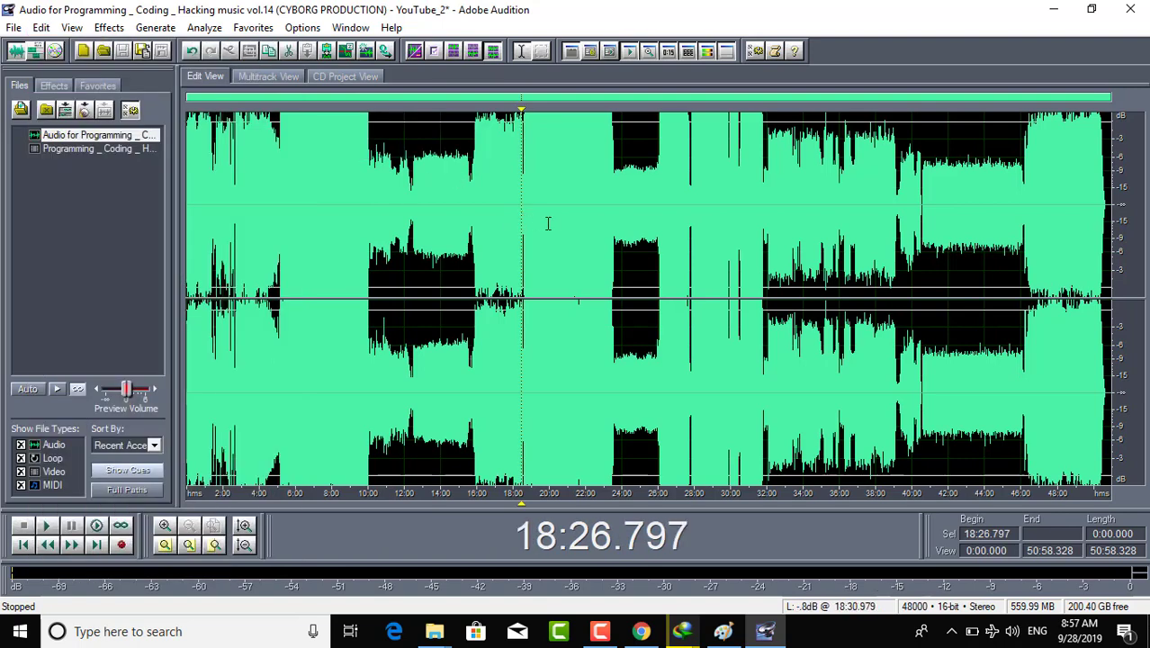
left_click_drag(585, 224, 265, 253)
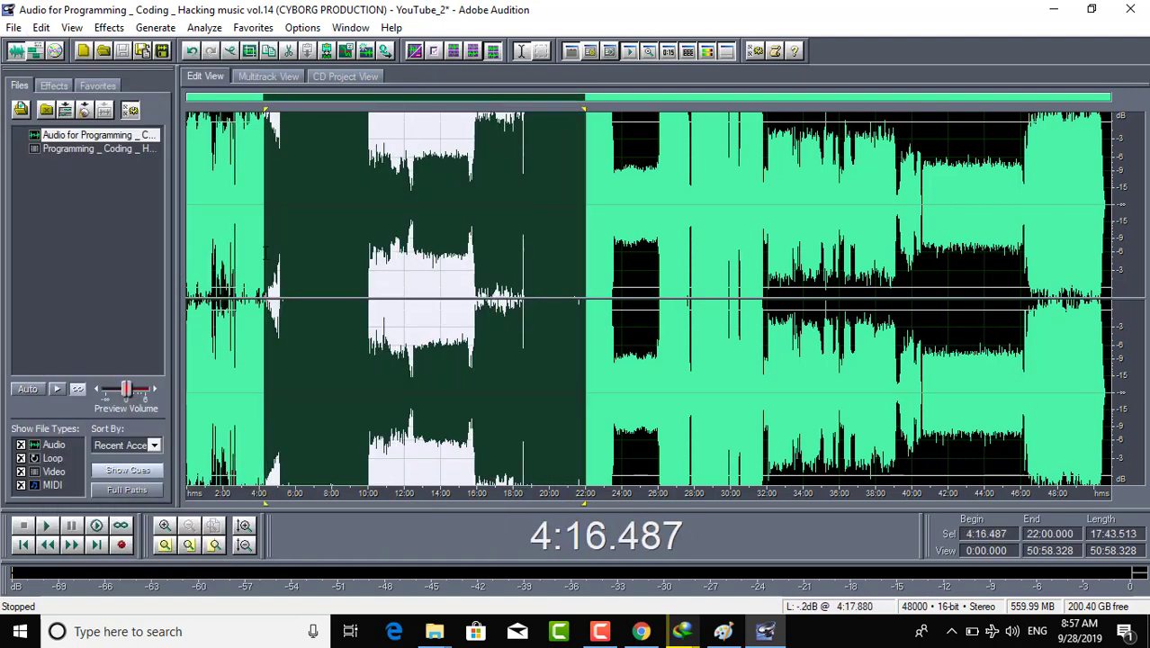
left_click(42, 28)
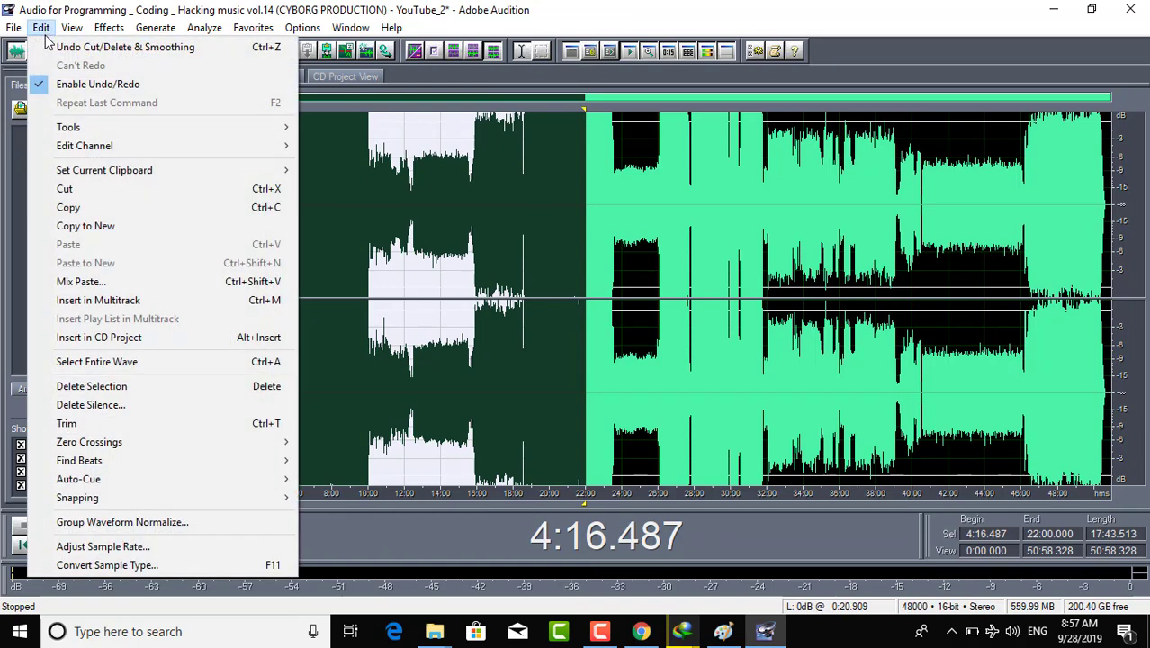
mouse_move(211, 129)
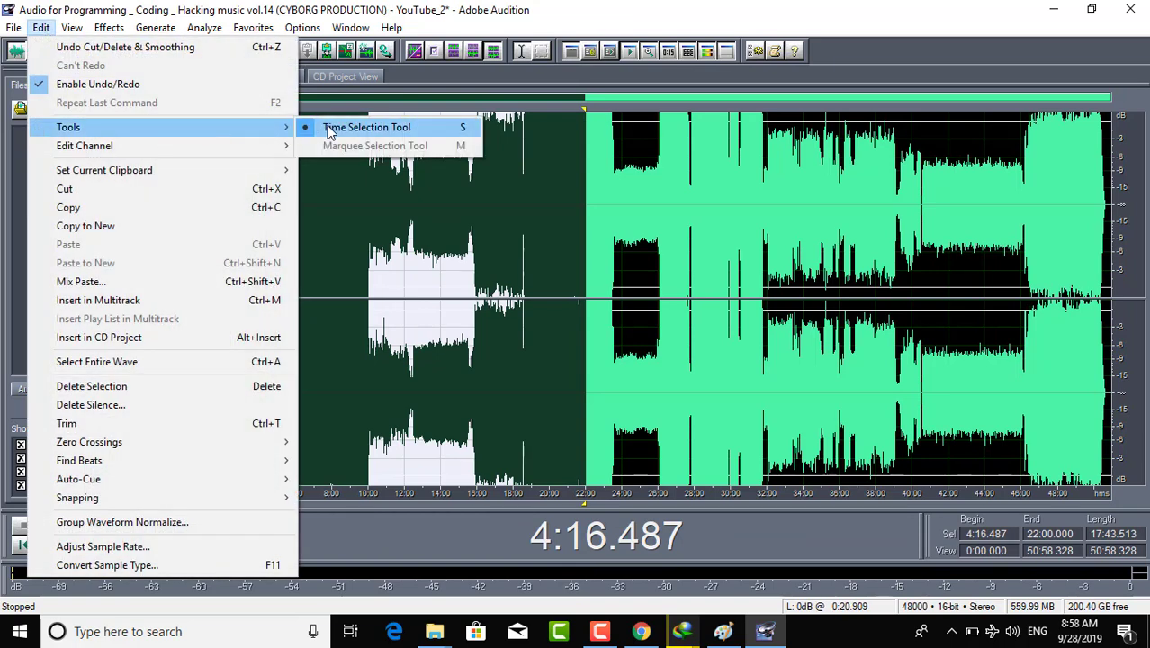
left_click(326, 130)
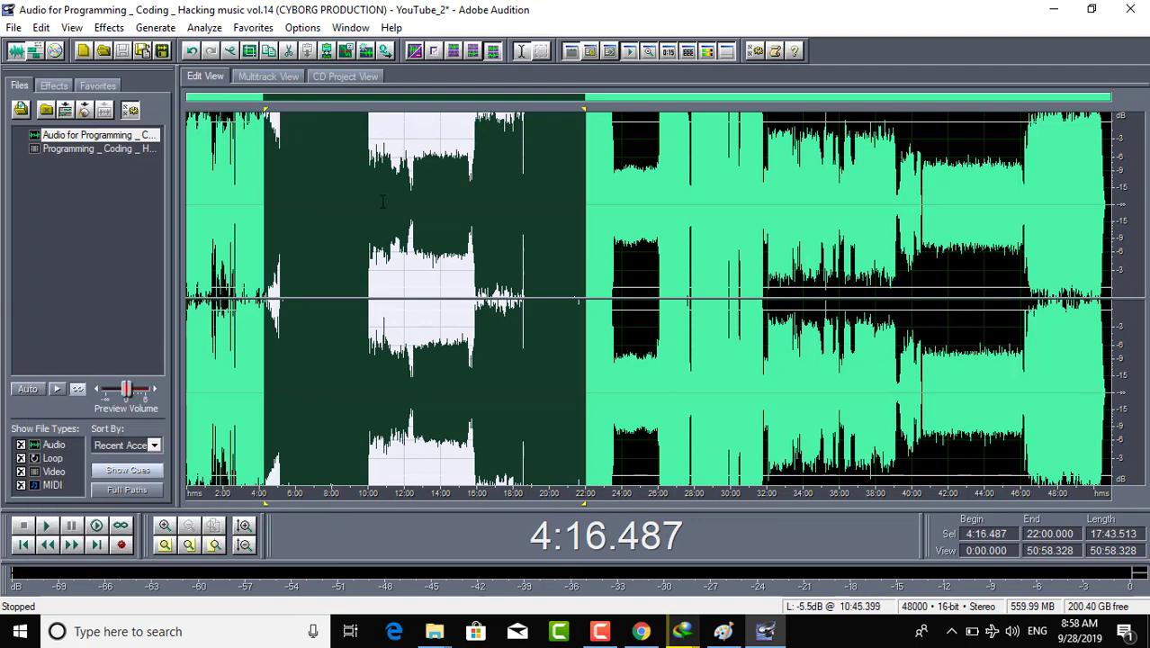
- Select the entire waveform, view the selection tool and Edit Channel options, and clear the selection
double_click(386, 209)
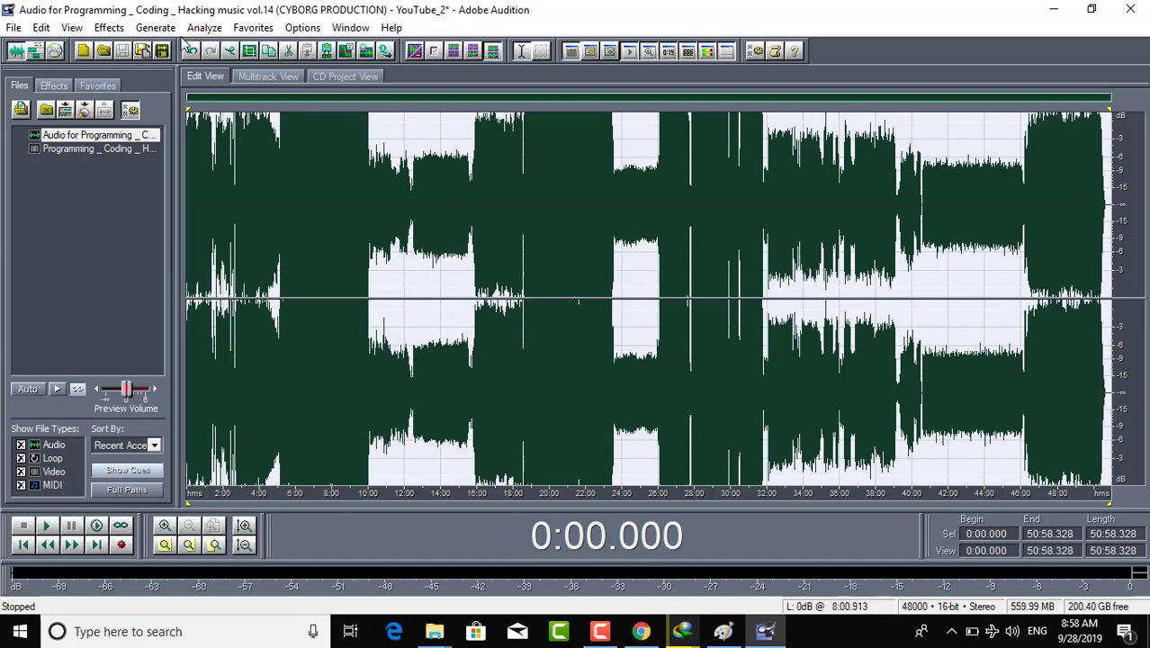
left_click(42, 28)
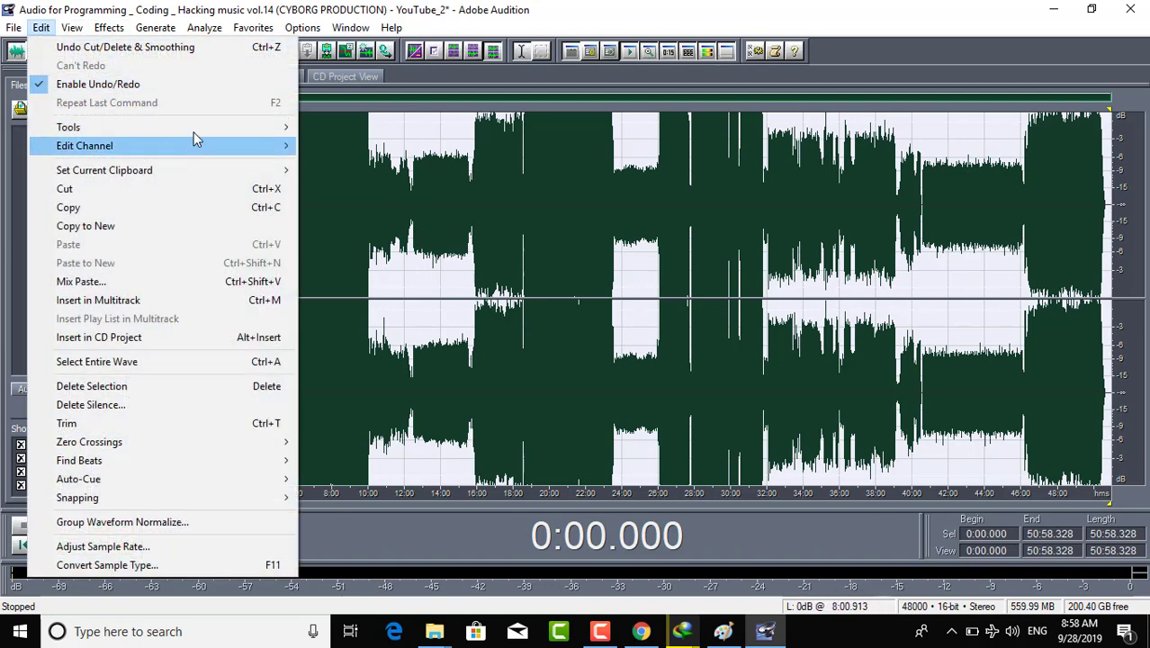
mouse_move(226, 127)
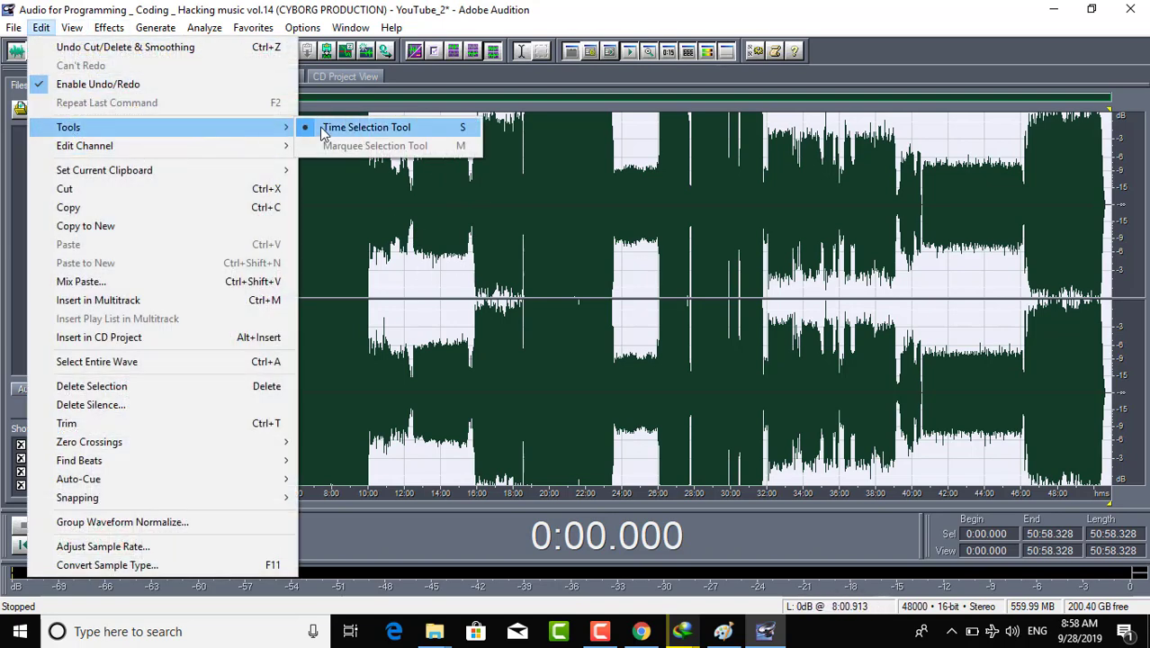
mouse_move(205, 153)
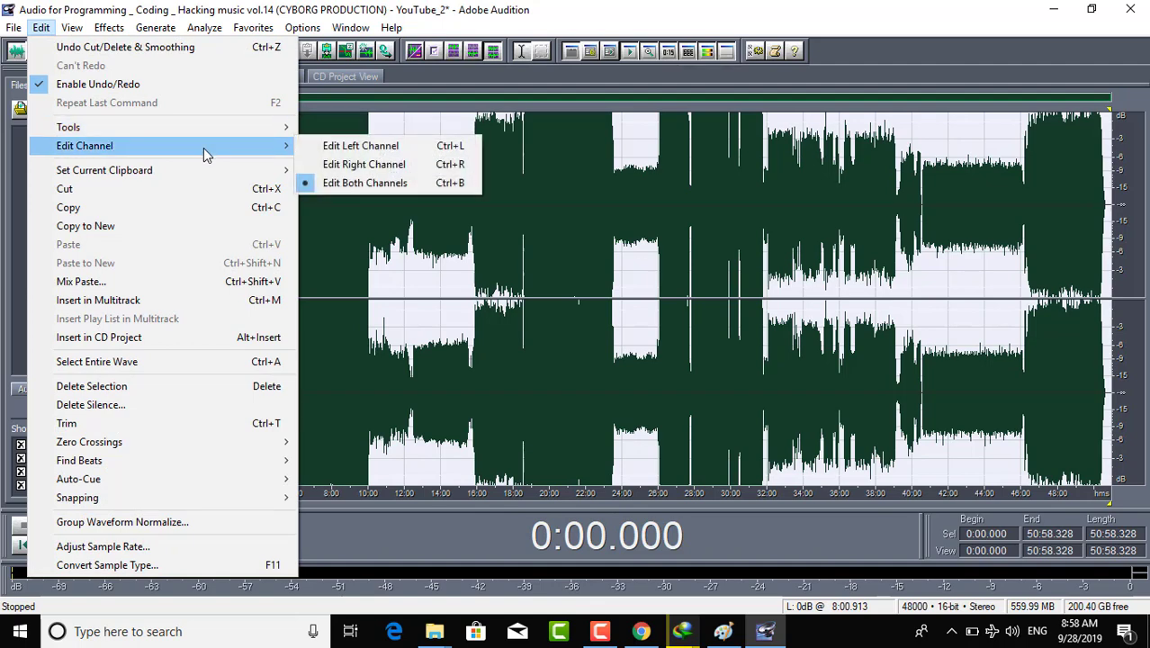
left_click(389, 241)
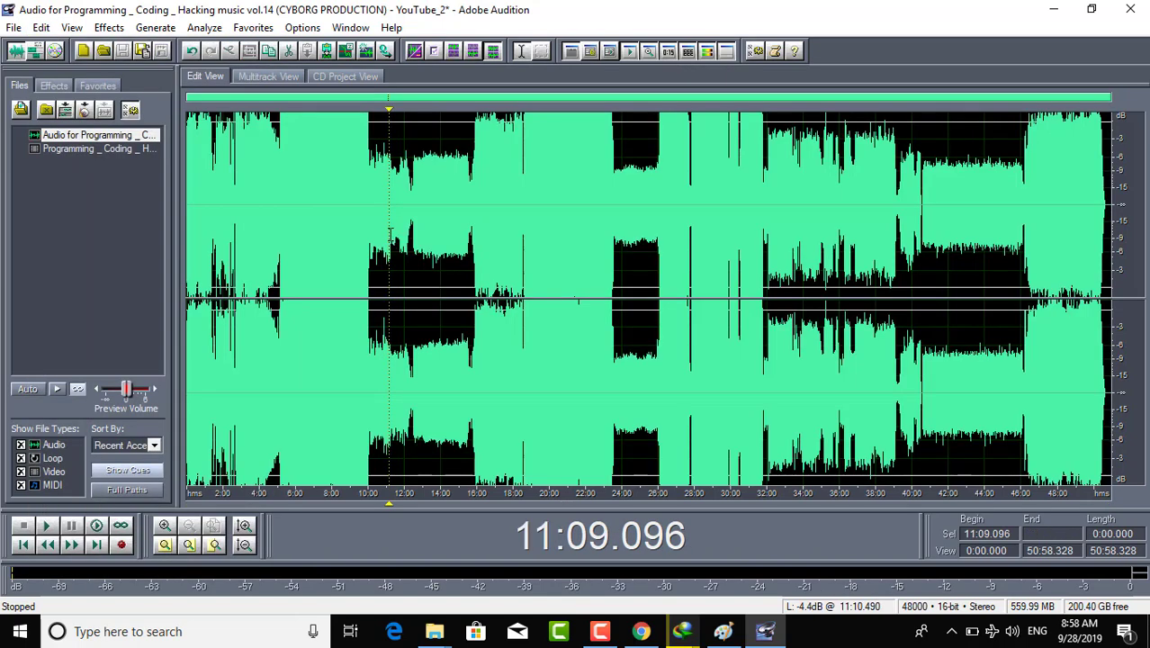
- Check the available selection tools and select the waveform section from about 8:55 to 44:36
left_click(42, 28)
mouse_move(159, 135)
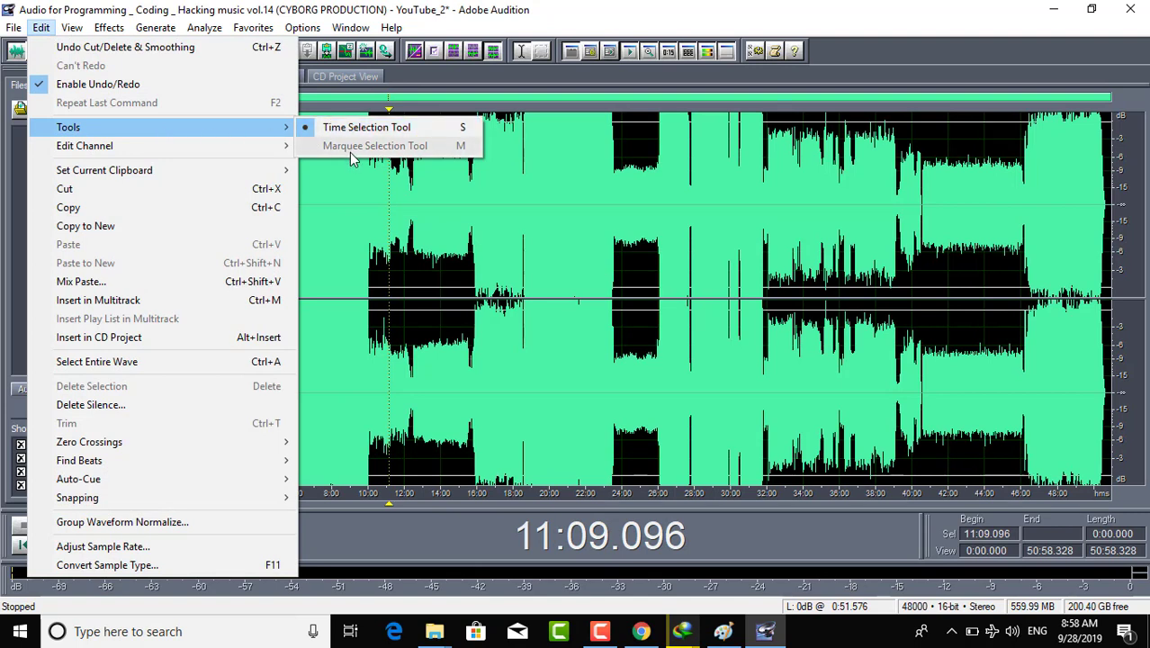
left_click(436, 250)
left_click_drag(350, 216, 993, 216)
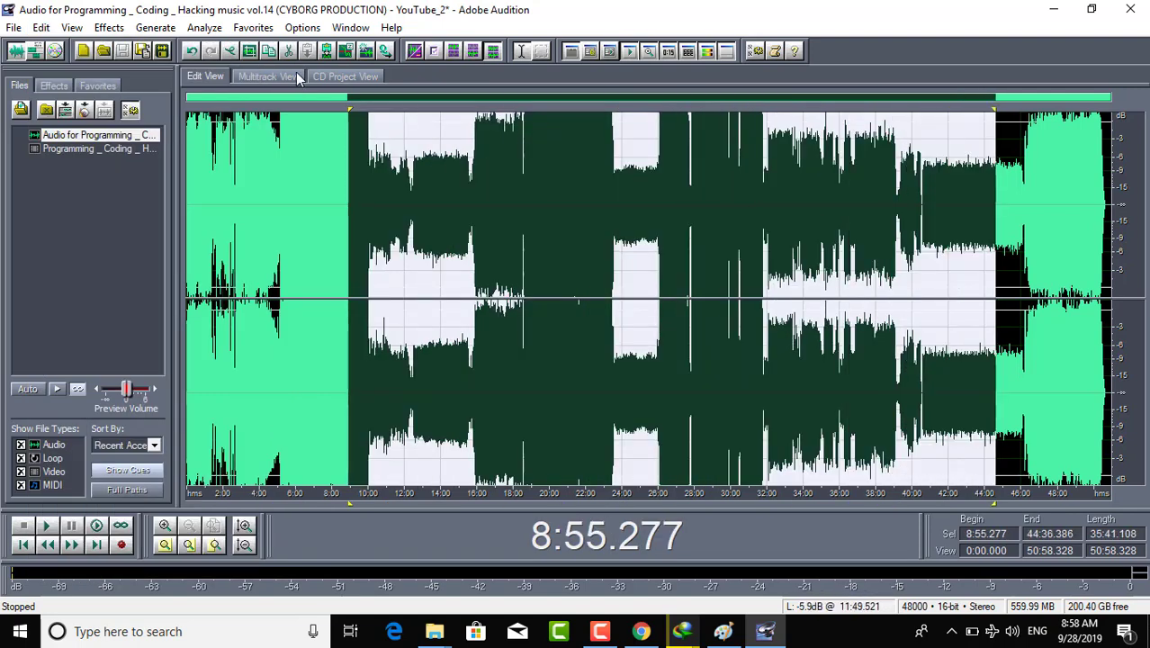
- Switch to the Multitrack View and place the audio file on Track 1 at 0:00, Track 2 at about 8:10 and Track 3 at about 1:00
left_click(36, 51)
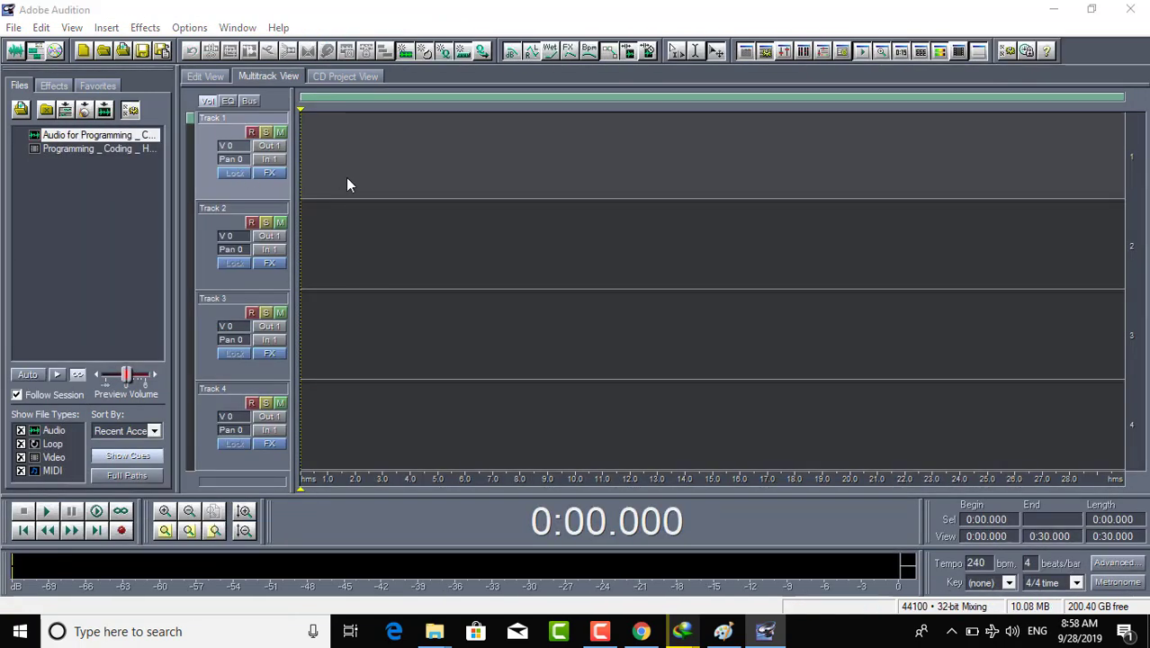
left_click(729, 233)
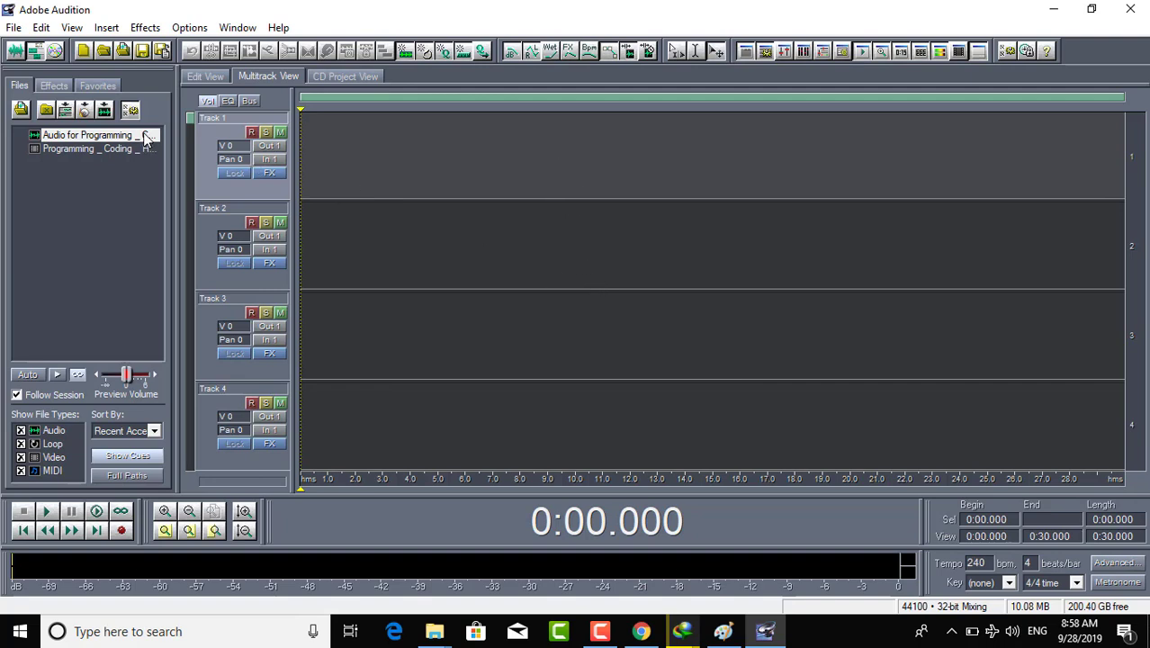
left_click_drag(331, 158, 331, 158)
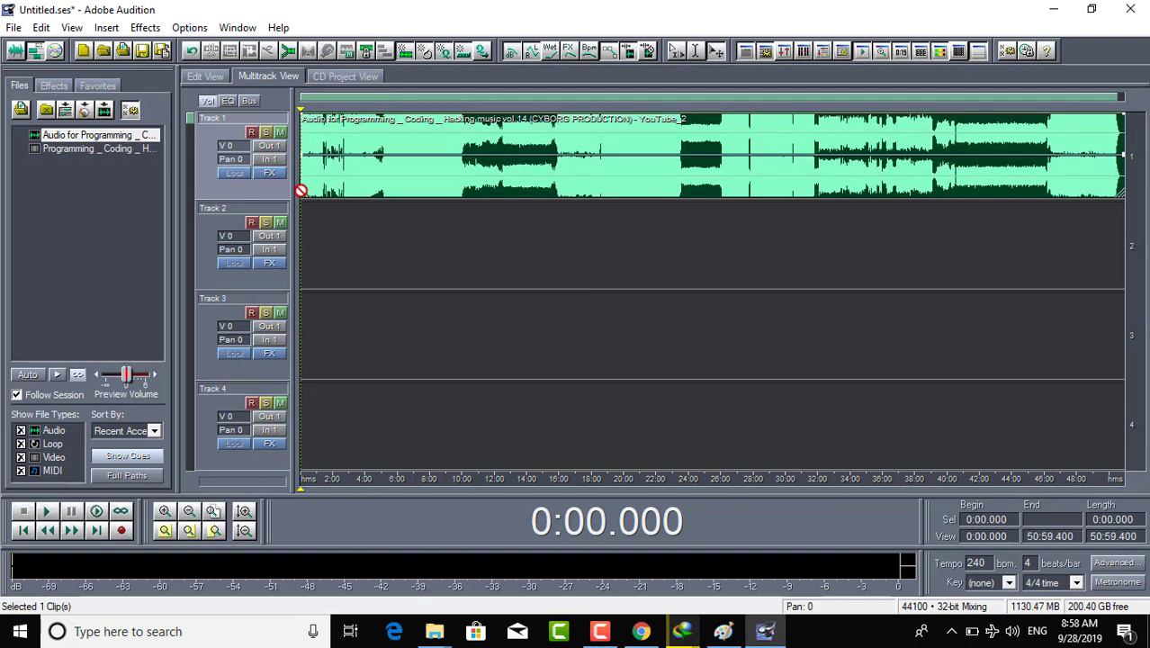
left_click_drag(339, 255, 434, 260)
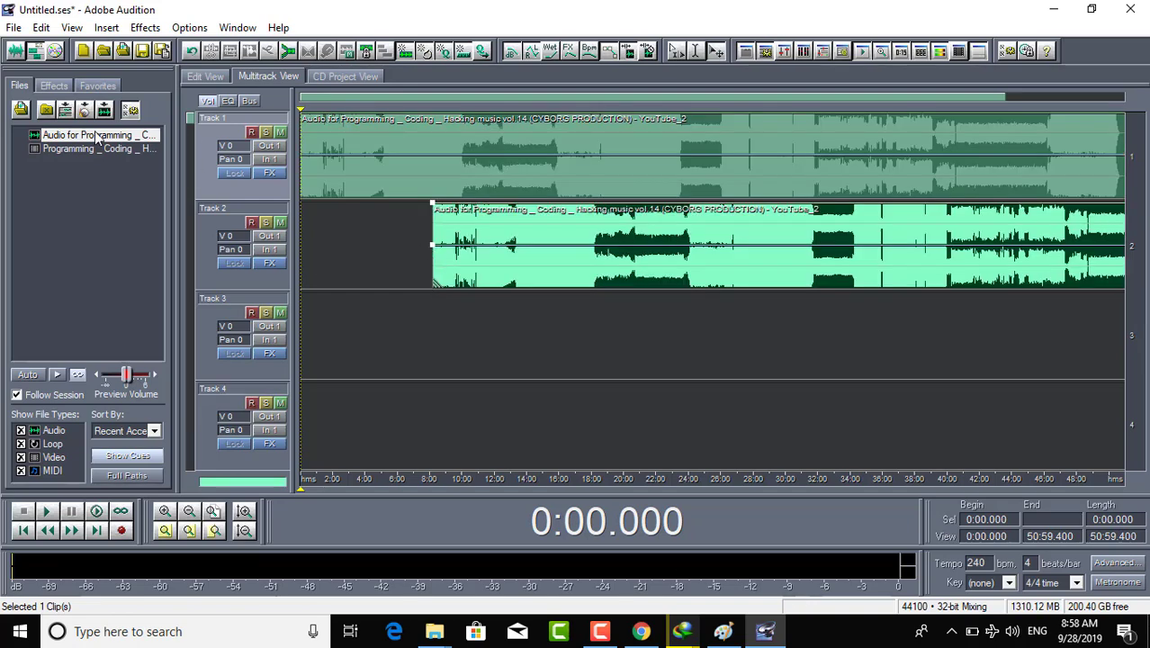
left_click_drag(385, 350, 384, 350)
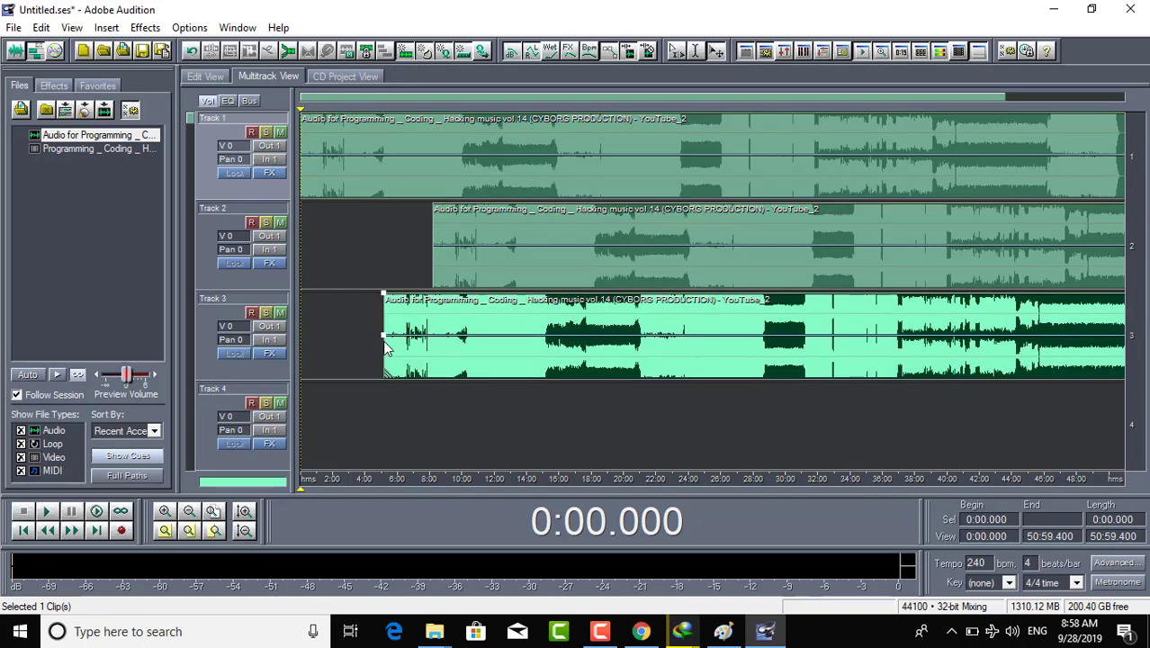
left_click_drag(457, 329, 392, 326)
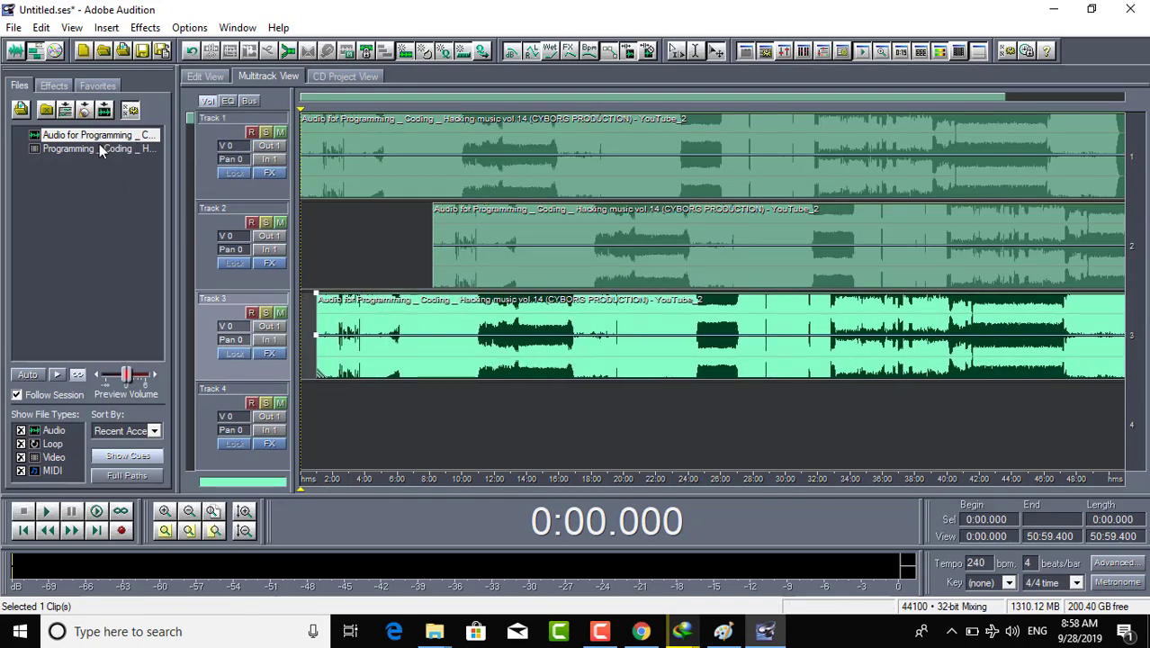
- Place the video file on Track 4 starting at about 17:40 and close the video preview window
left_click_drag(99, 148, 246, 319)
left_click_drag(577, 433, 585, 402)
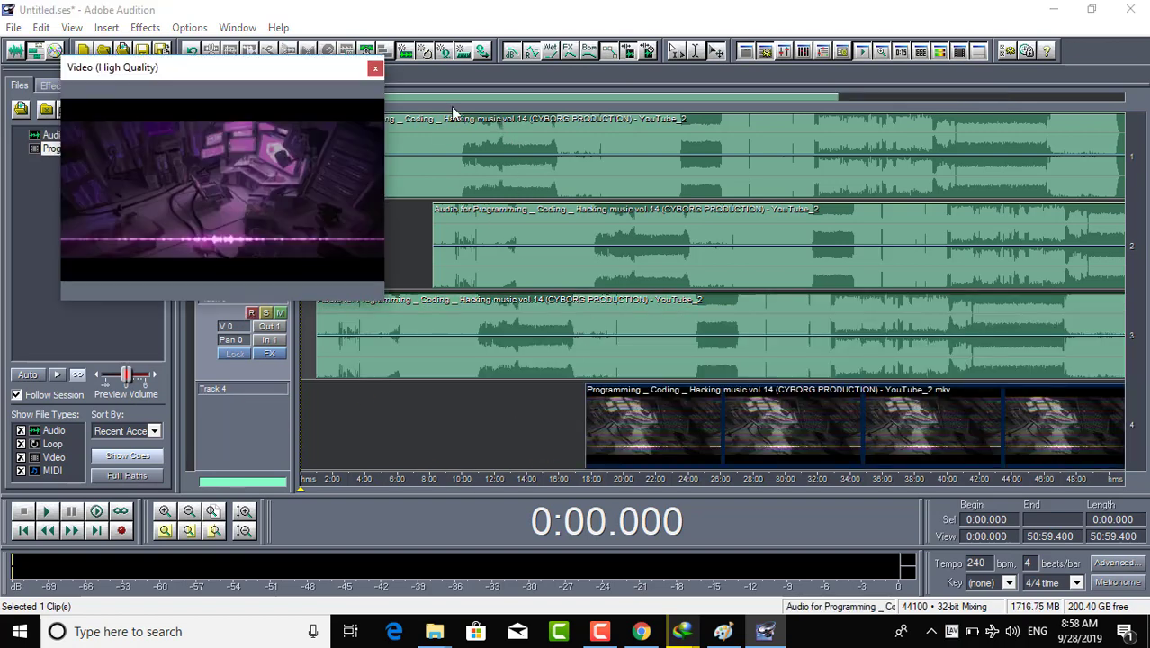
left_click(375, 69)
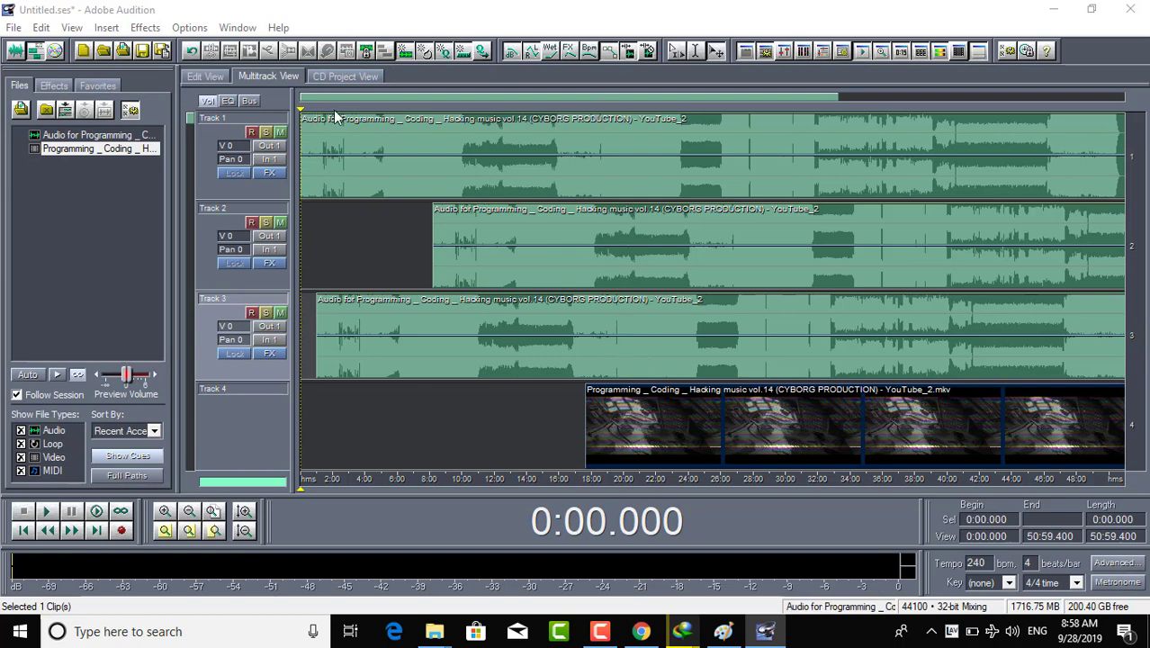
- Return to the Edit View, set Edit Channel to Edit Left Channel, and place the cursor at 18:00 in the waveform
left_click(21, 51)
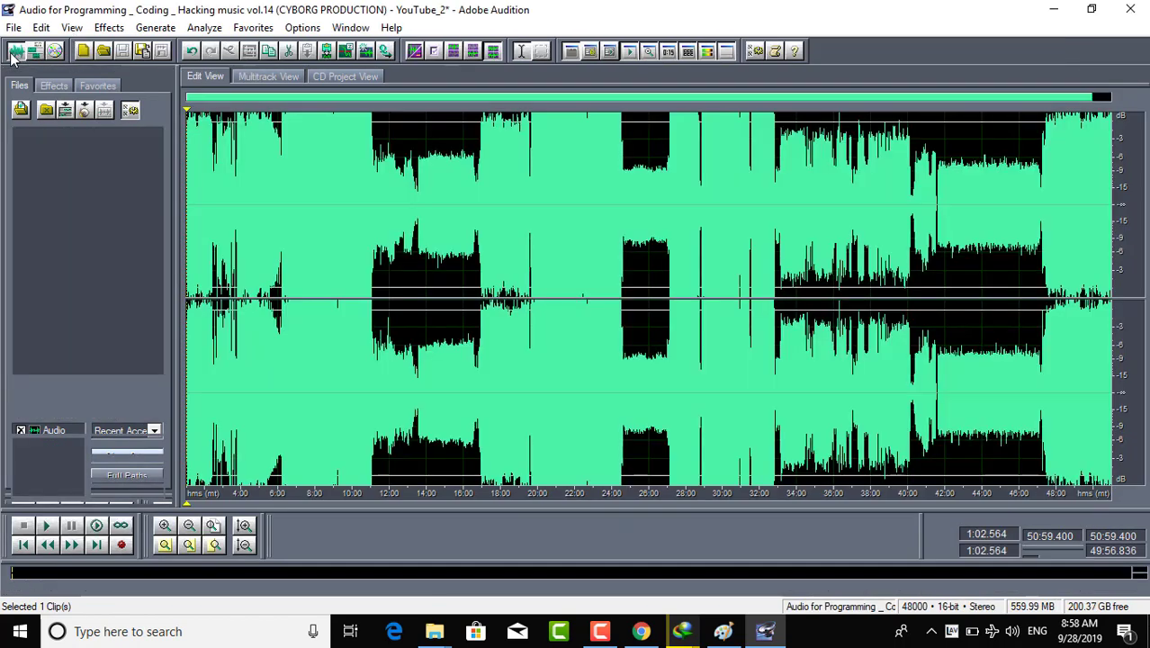
left_click(68, 29)
mouse_move(48, 34)
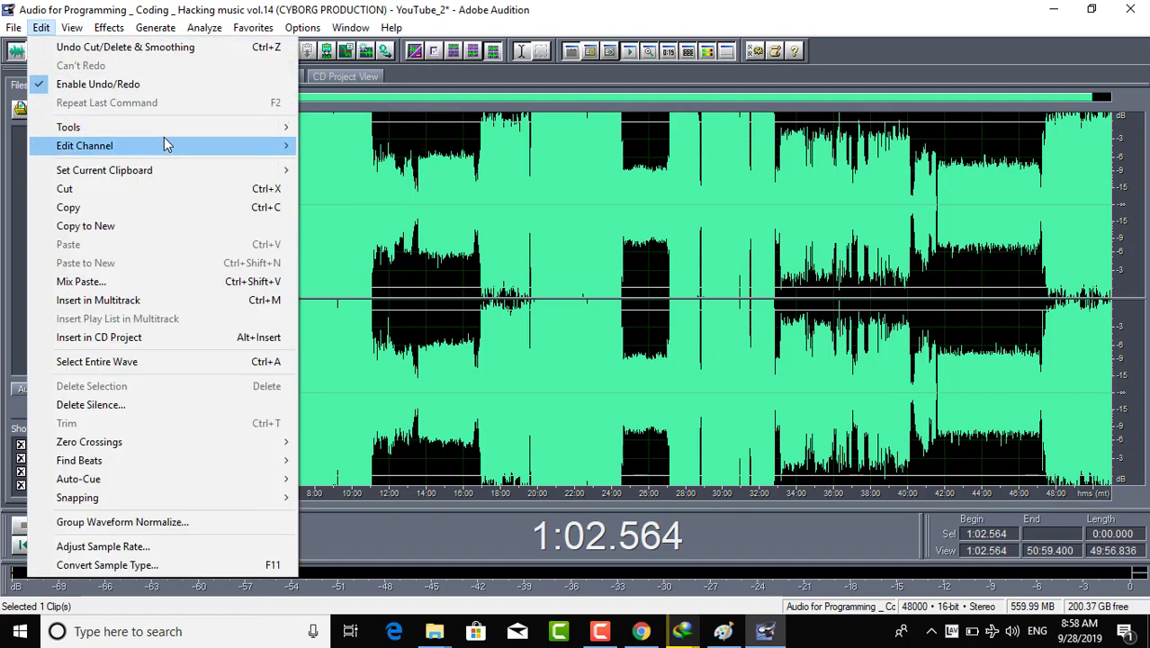
mouse_move(164, 144)
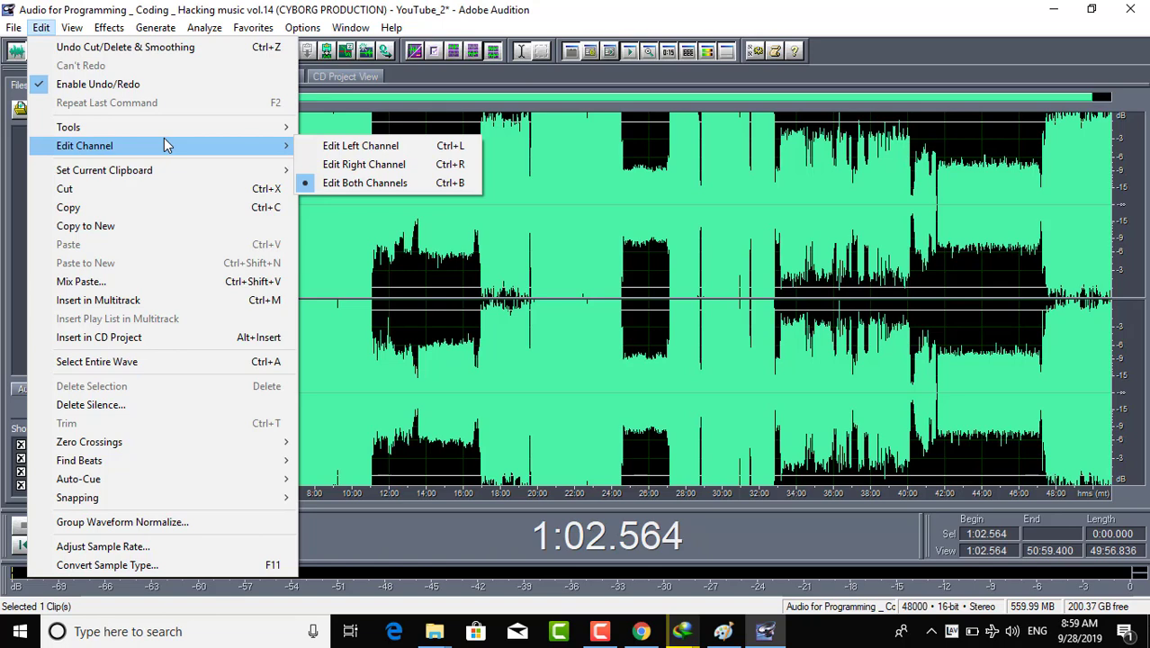
left_click(342, 147)
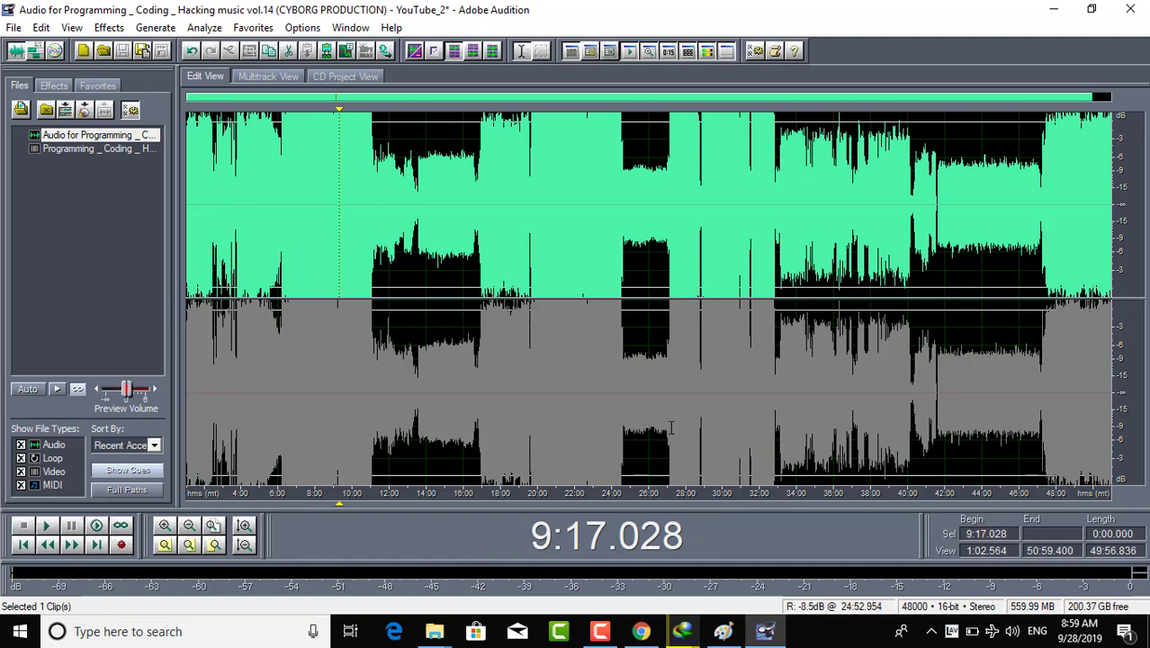
left_click_drag(695, 405, 555, 410)
left_click(502, 395)
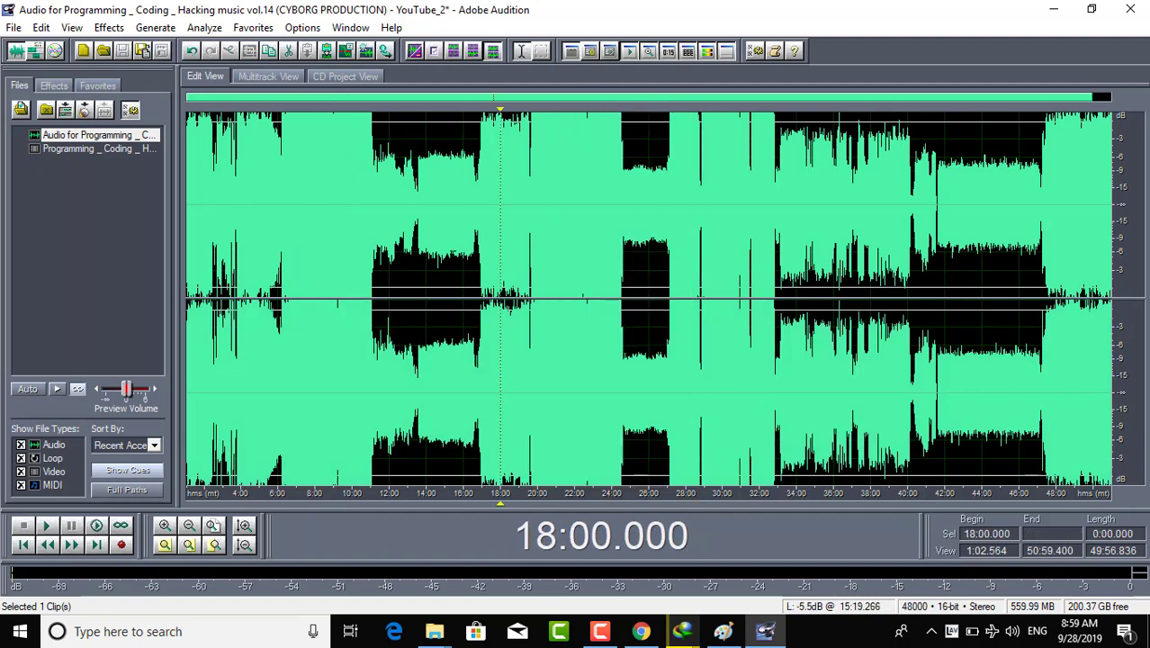
- Check the multitrack session, select about 19:40 to 26:30 in the Edit View waveform, and clear the selection with the cursor at 10:00
left_click(34, 52)
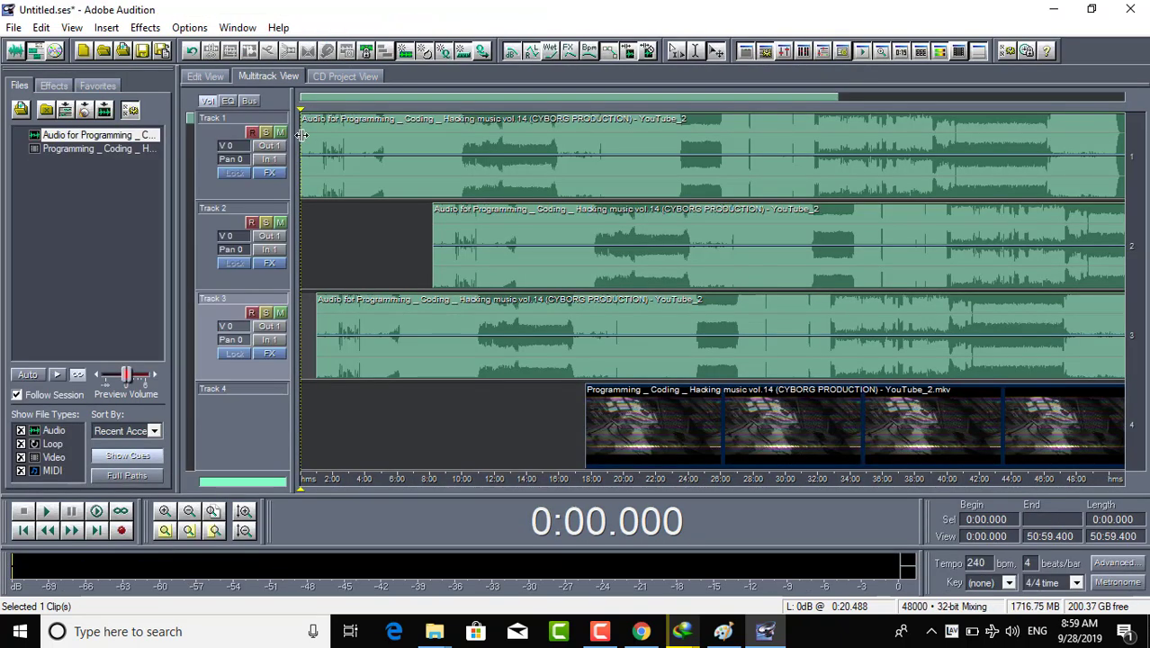
left_click(15, 54)
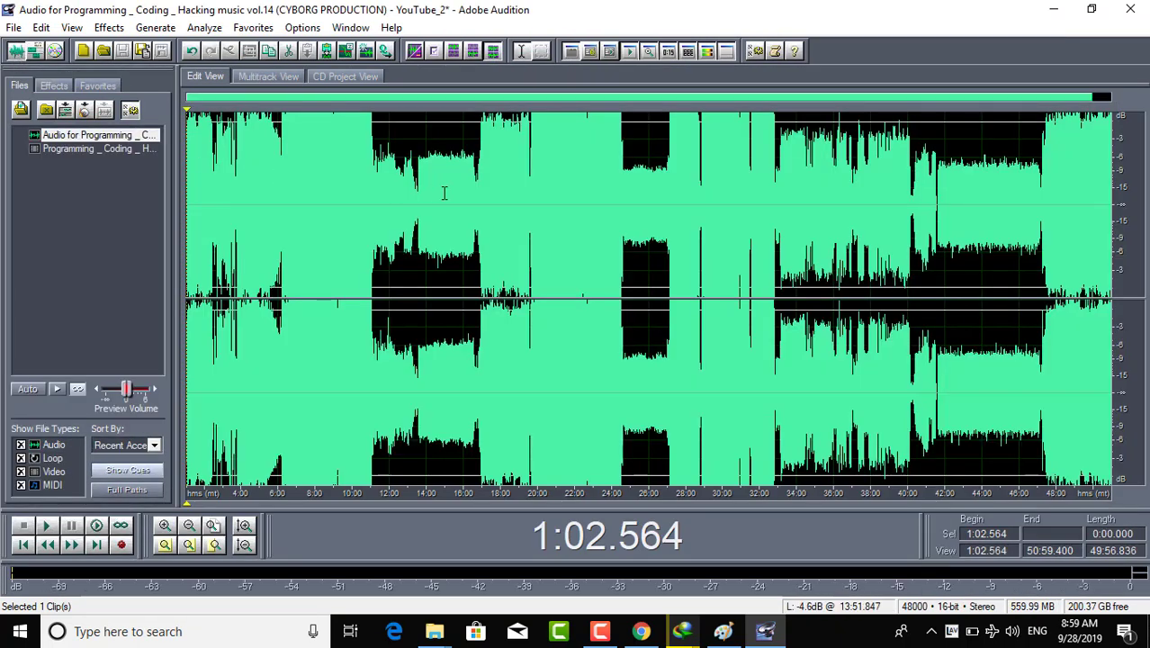
left_click_drag(547, 205, 404, 211)
left_click(657, 198)
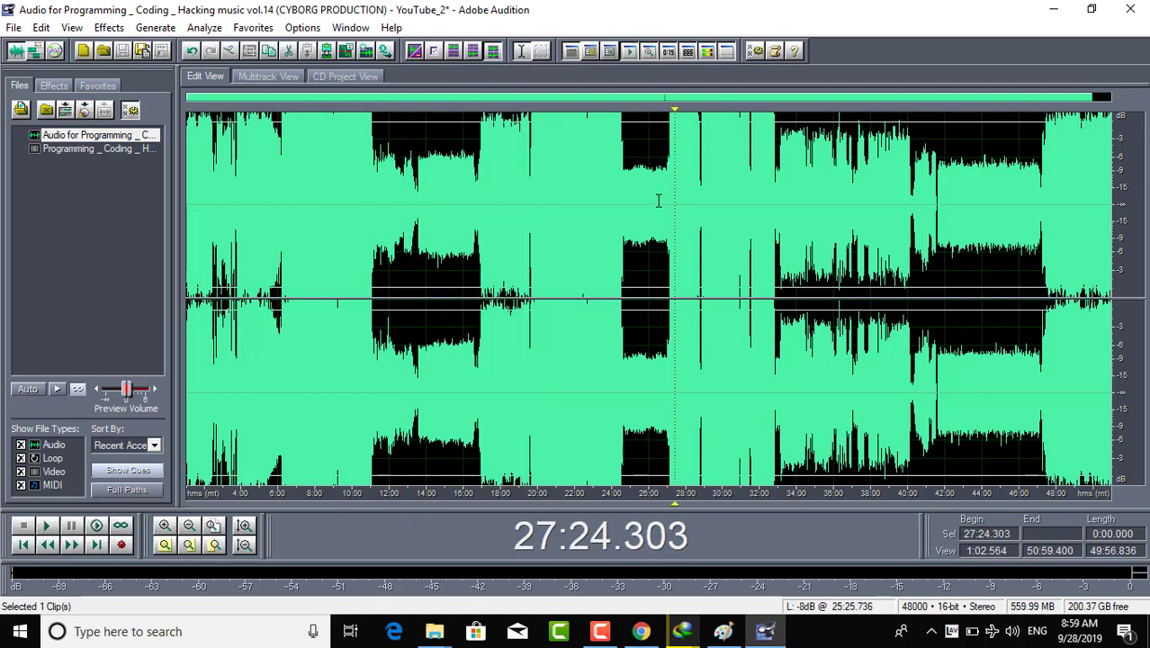
left_click_drag(657, 198, 531, 227)
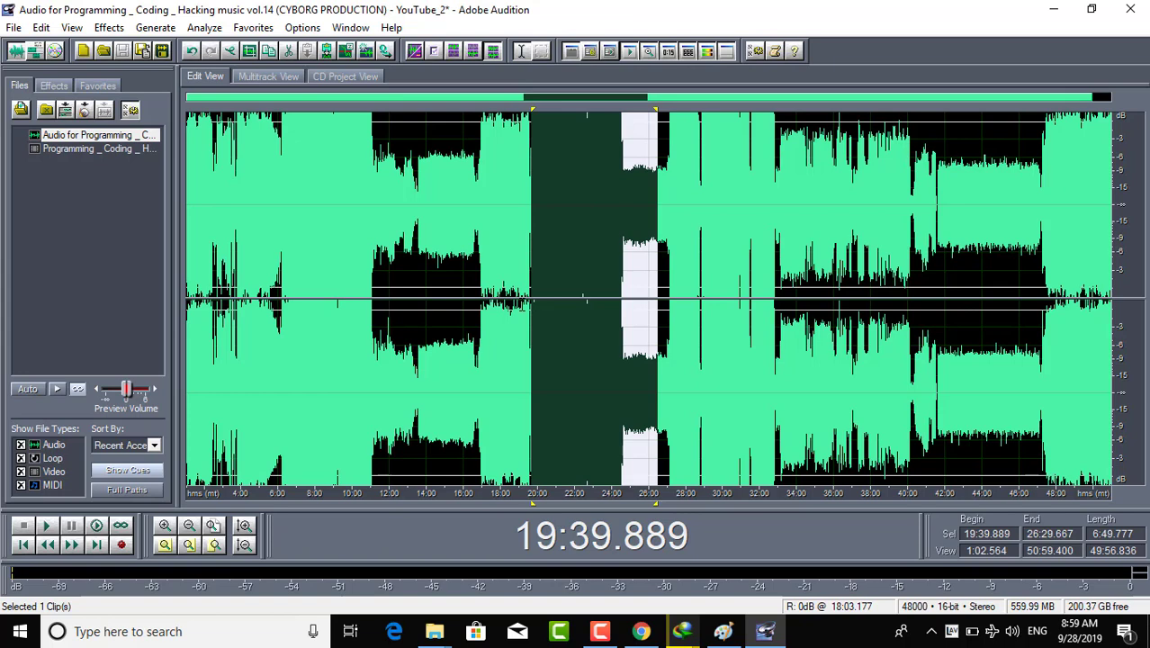
left_click(352, 243)
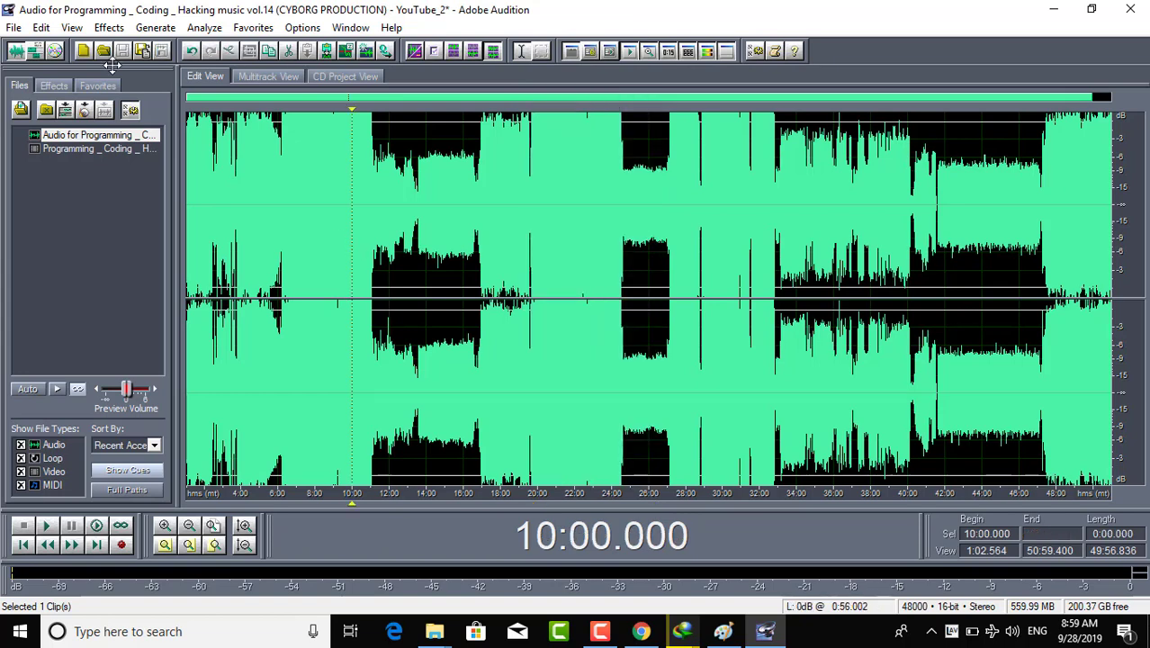
- Set Edit Channel to Edit Right Channel and select the waveform section from about 18:29 to 24:19
left_click(50, 29)
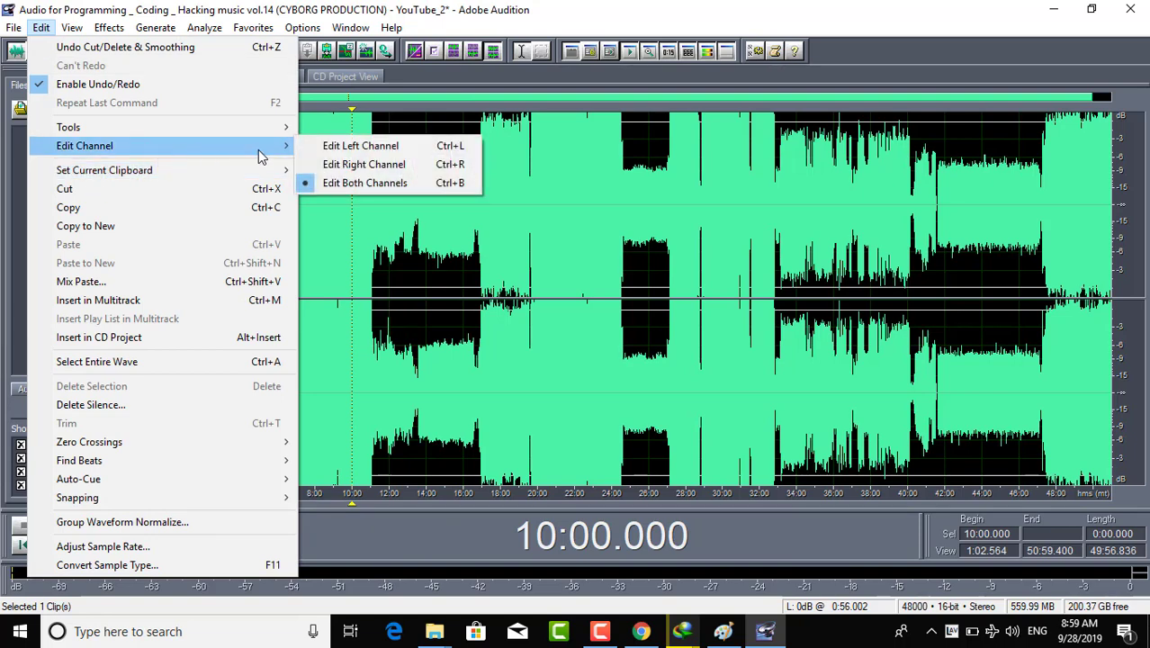
left_click(345, 166)
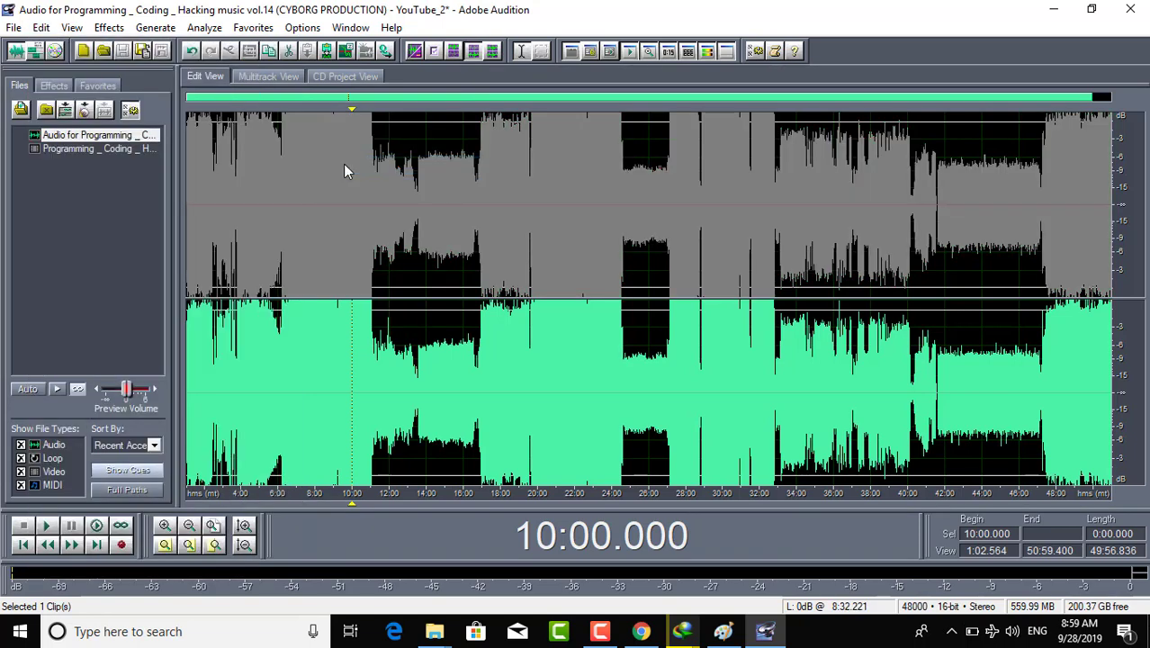
left_click(686, 188)
left_click_drag(617, 175, 509, 175)
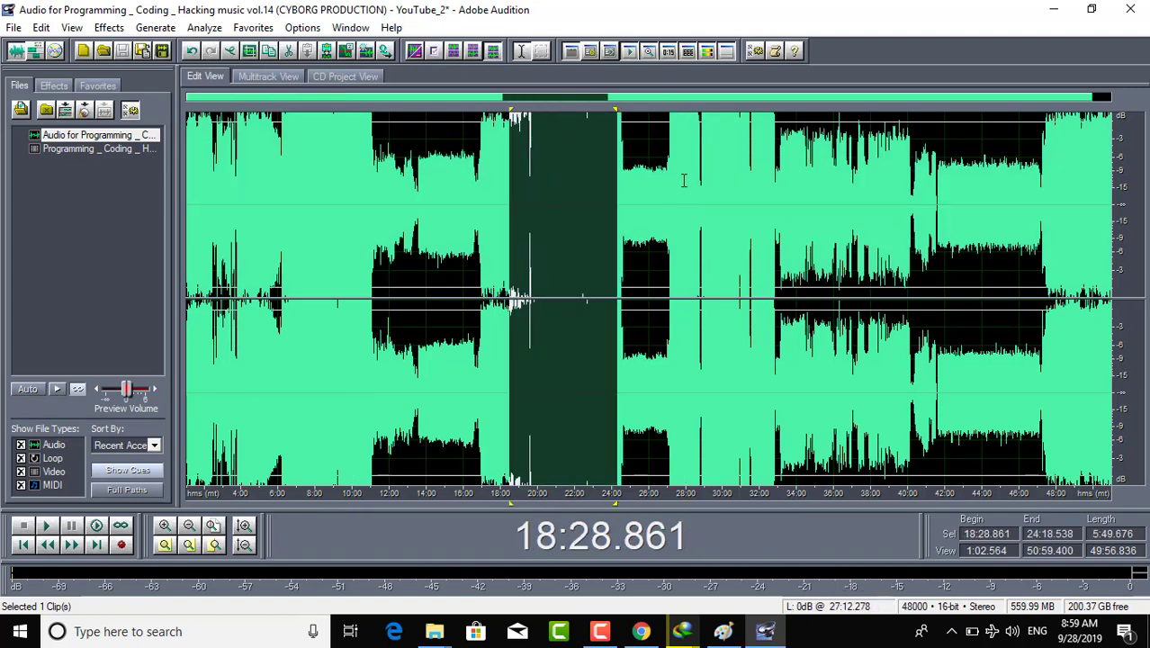
- Restrict the selected section to the right channel, then place the cursor at 22:00 in the left channel only
left_click(41, 27)
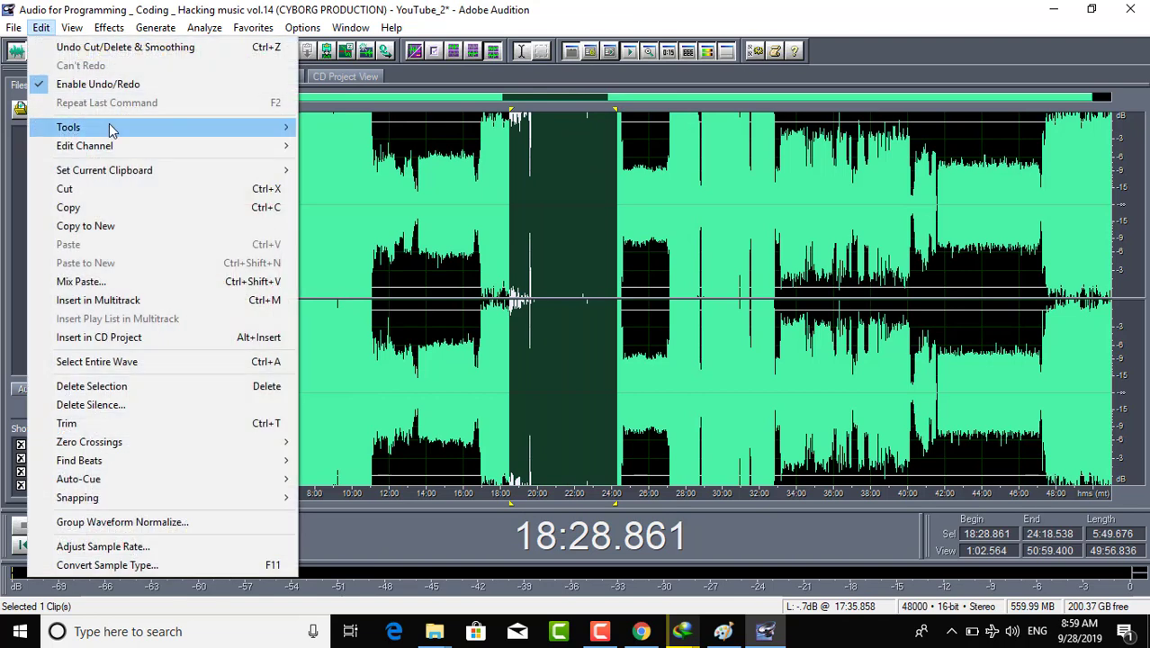
mouse_move(228, 157)
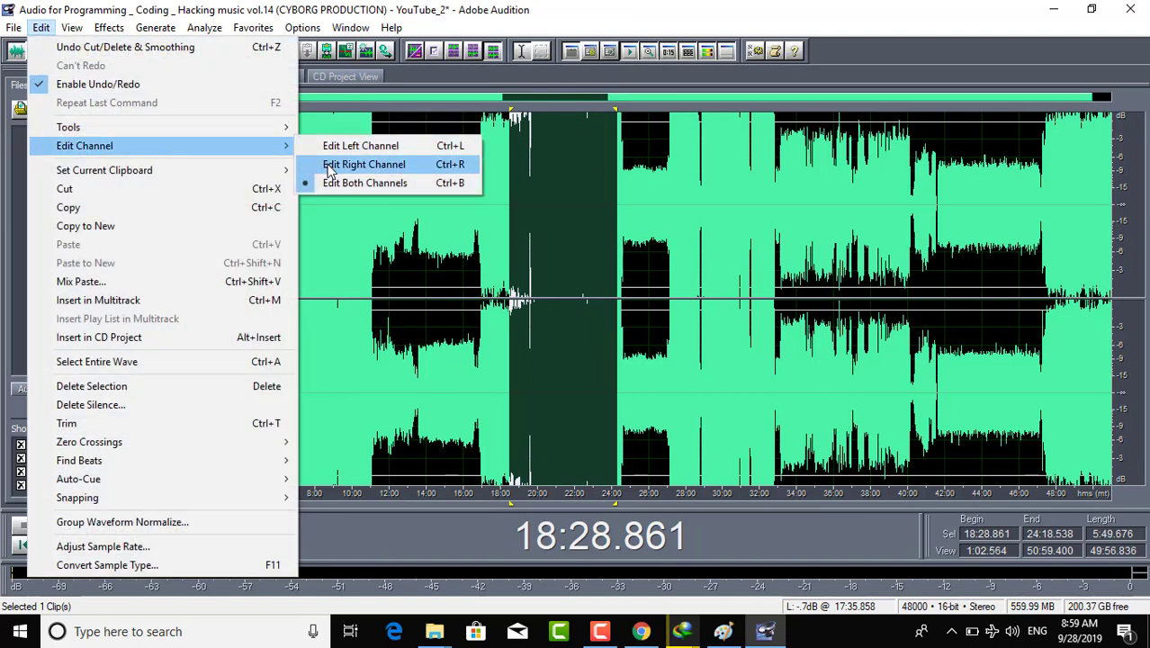
left_click(360, 165)
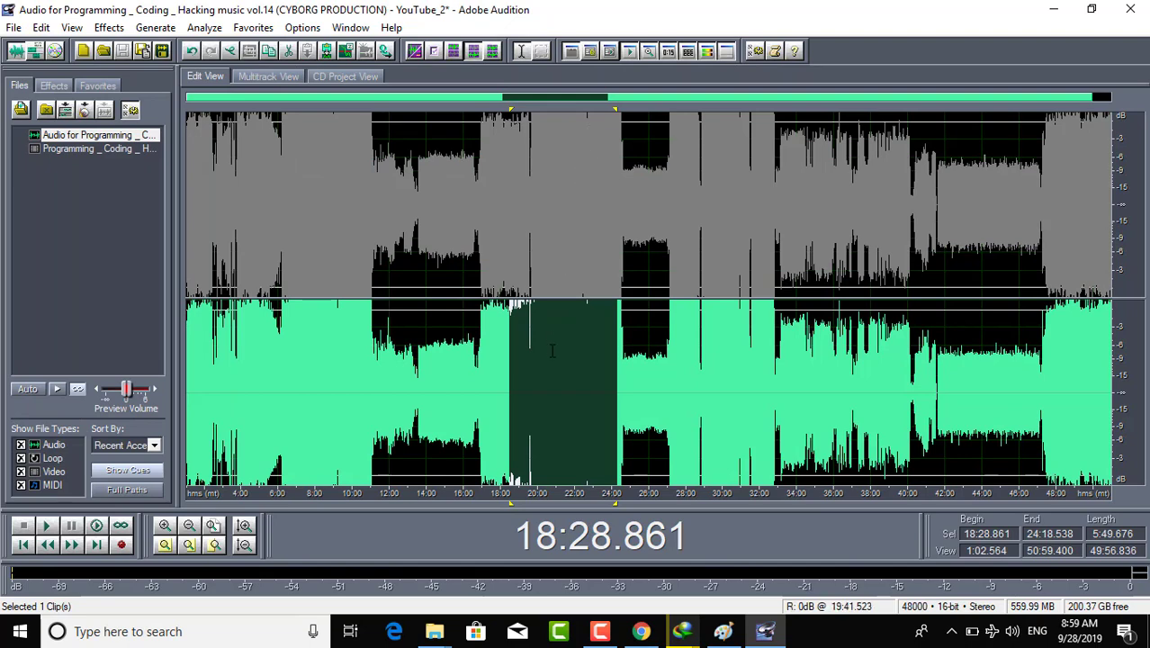
left_click(579, 135)
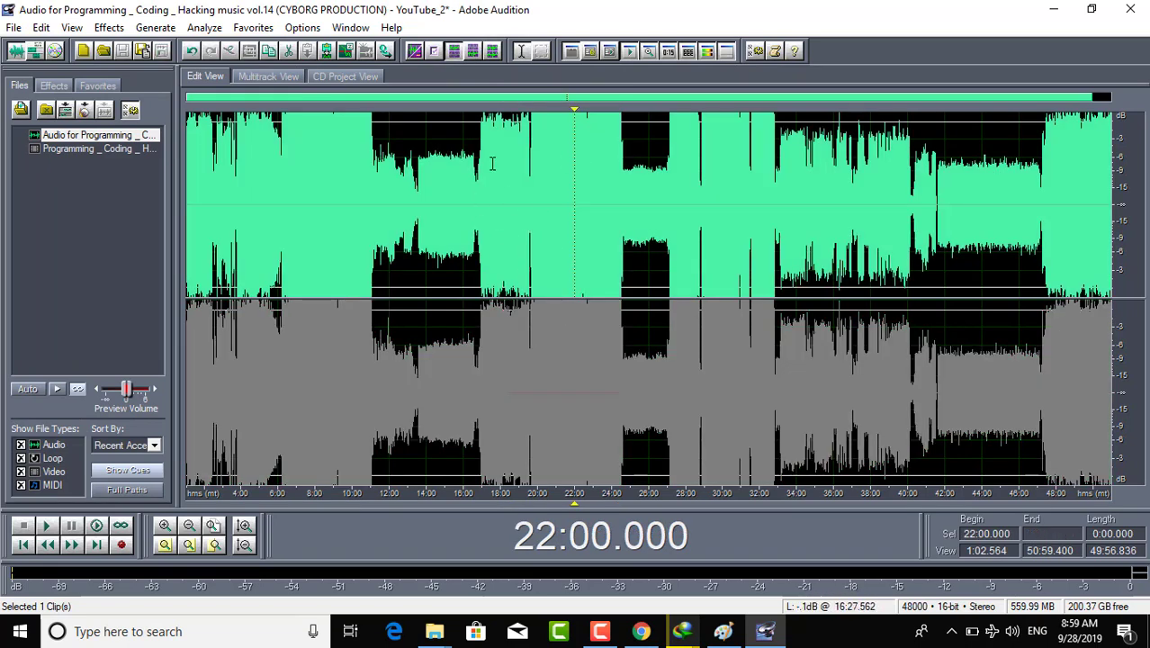
- Set Edit Channel back to Edit Both Channels
left_click(42, 27)
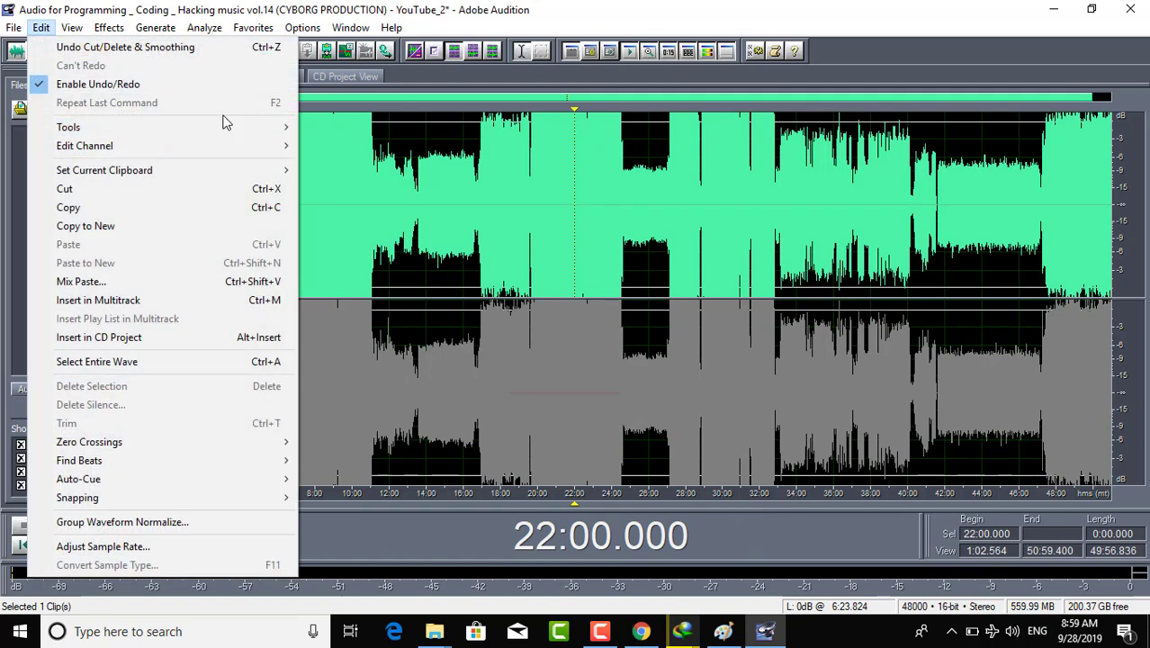
mouse_move(256, 132)
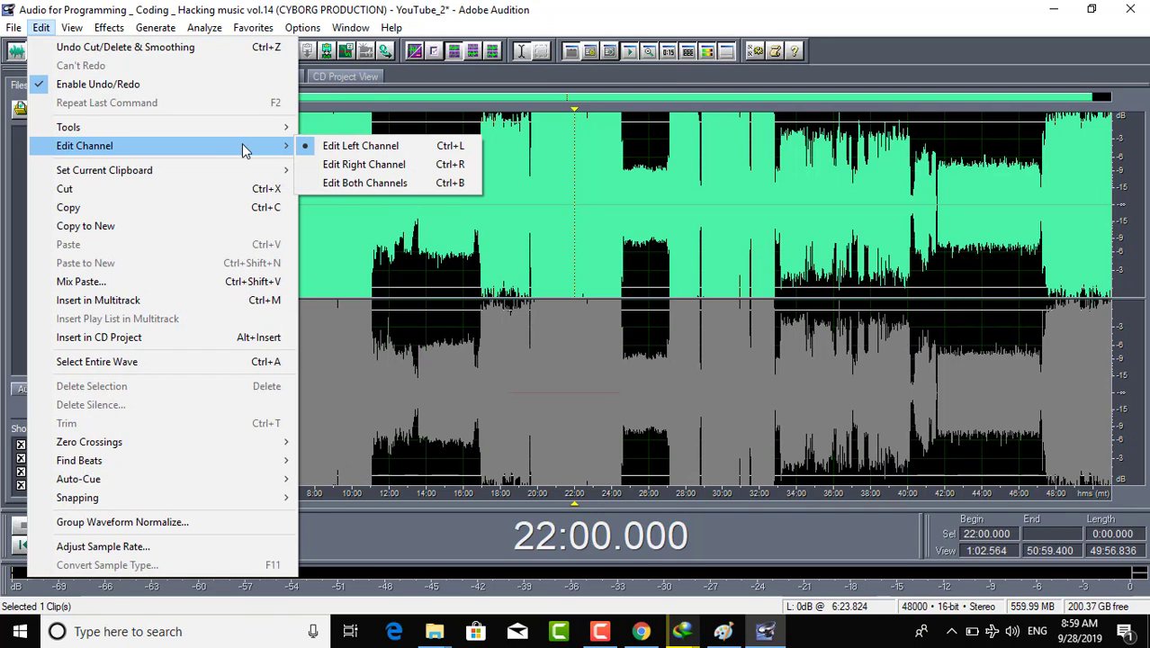
left_click(366, 183)
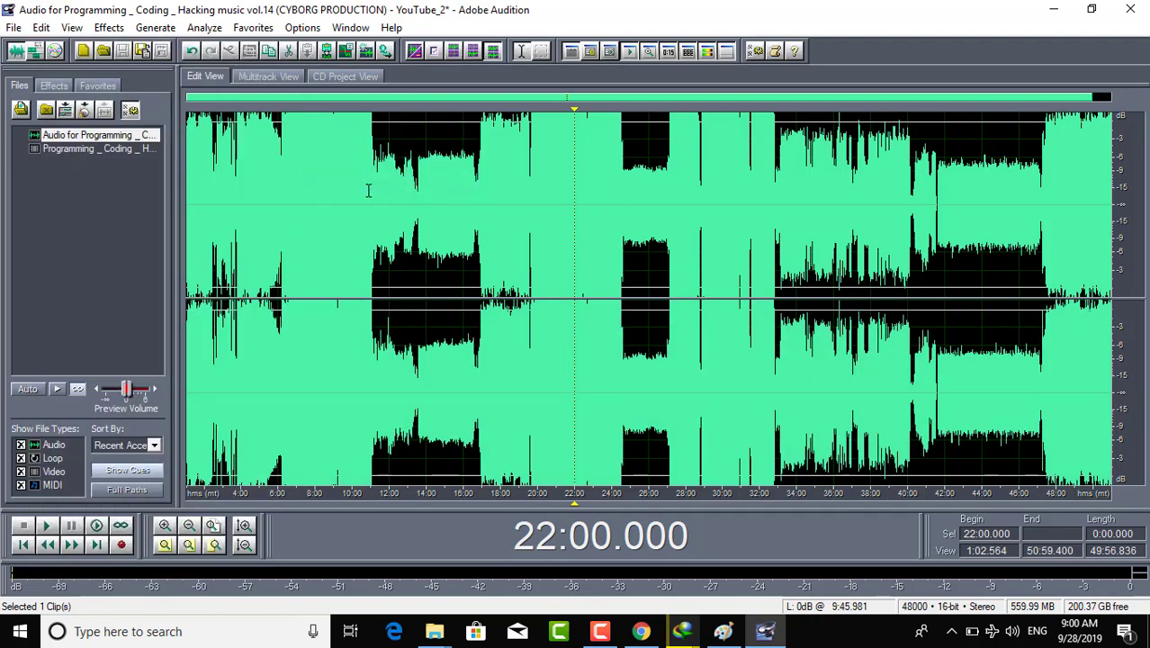
left_click(41, 27)
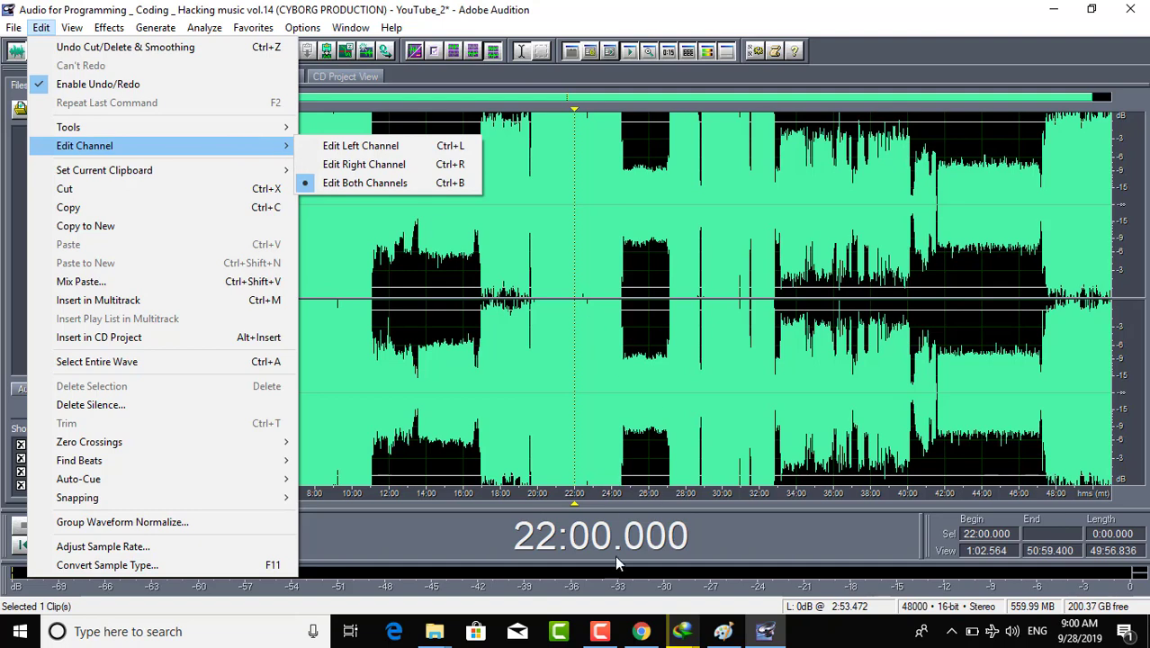
left_click(598, 641)
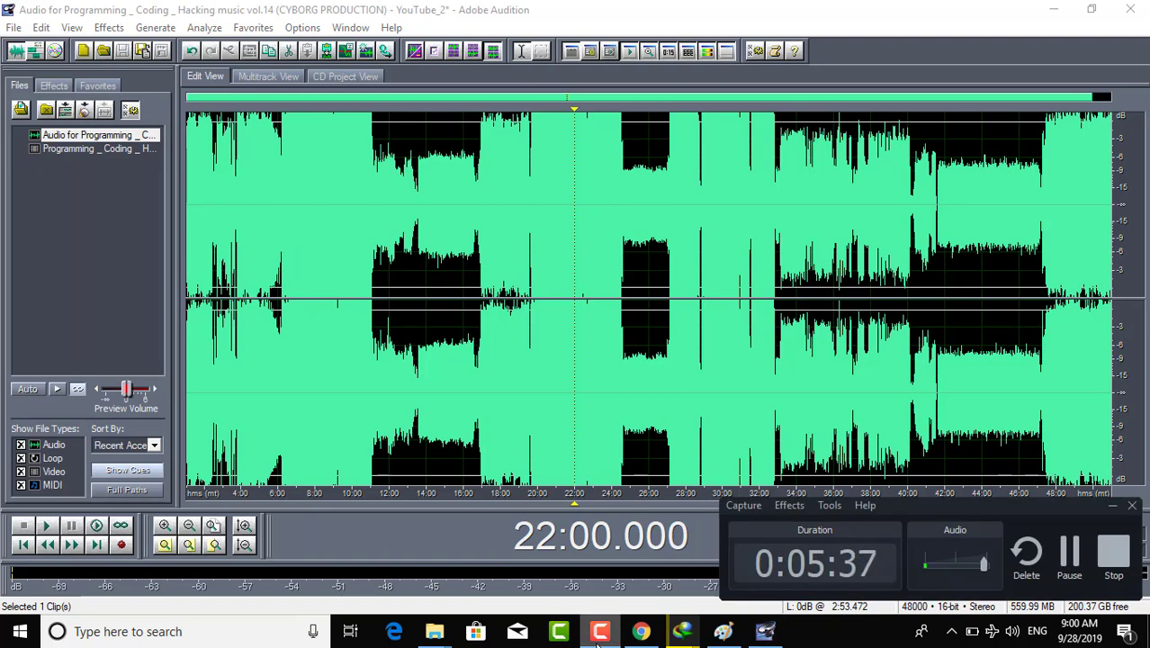
left_click(1131, 505)
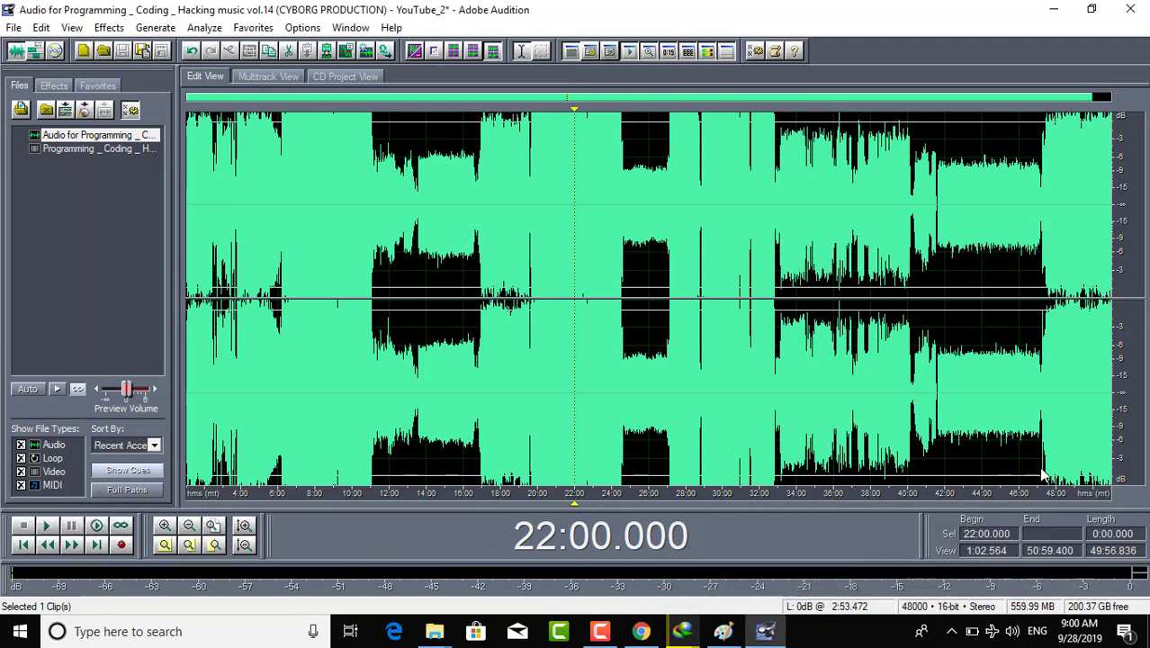
- View the Edit Channel and Set Current Clipboard options, dismiss them without choosing any, and switch to the Multitrack View
left_click(72, 28)
mouse_move(40, 29)
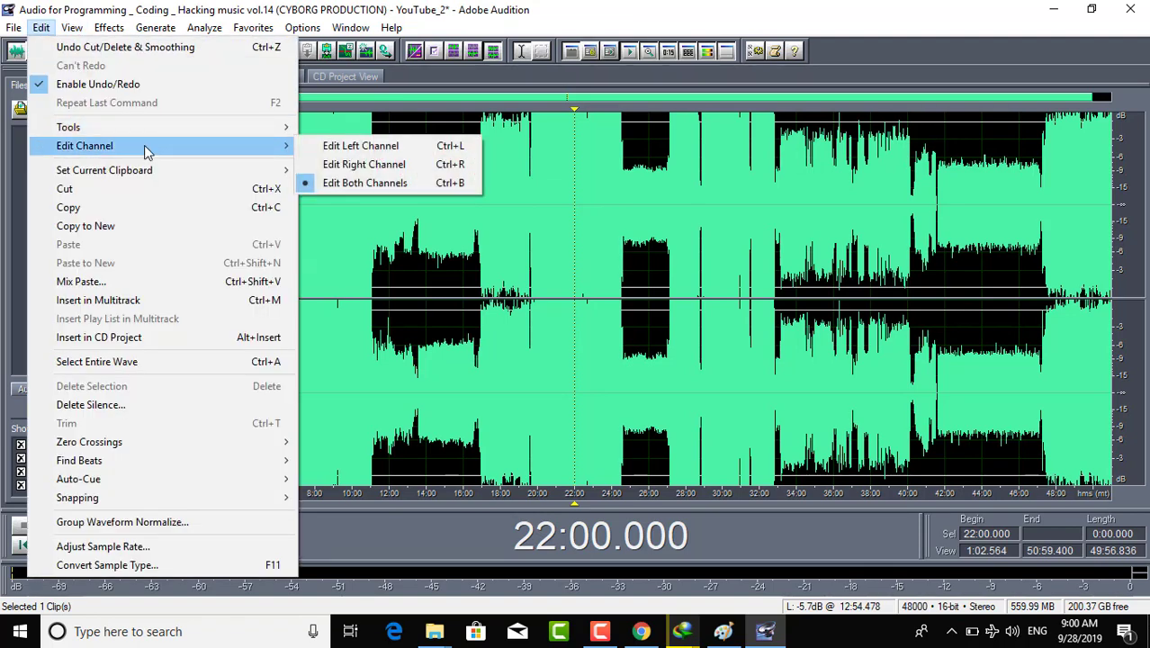
mouse_move(159, 174)
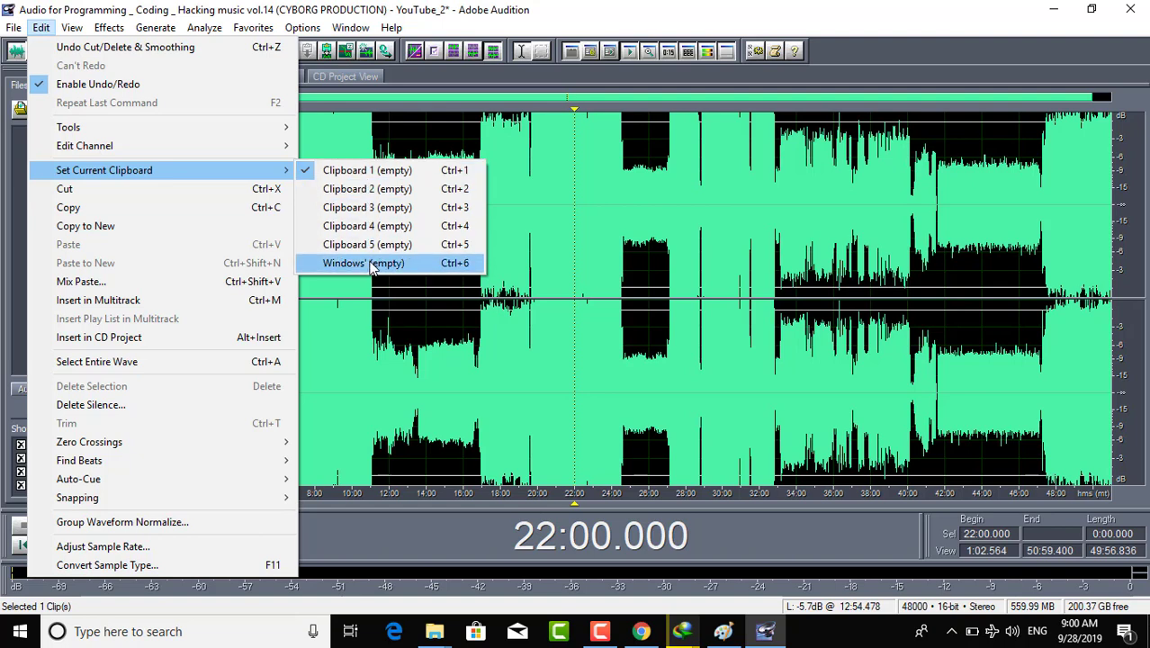
left_click(438, 17)
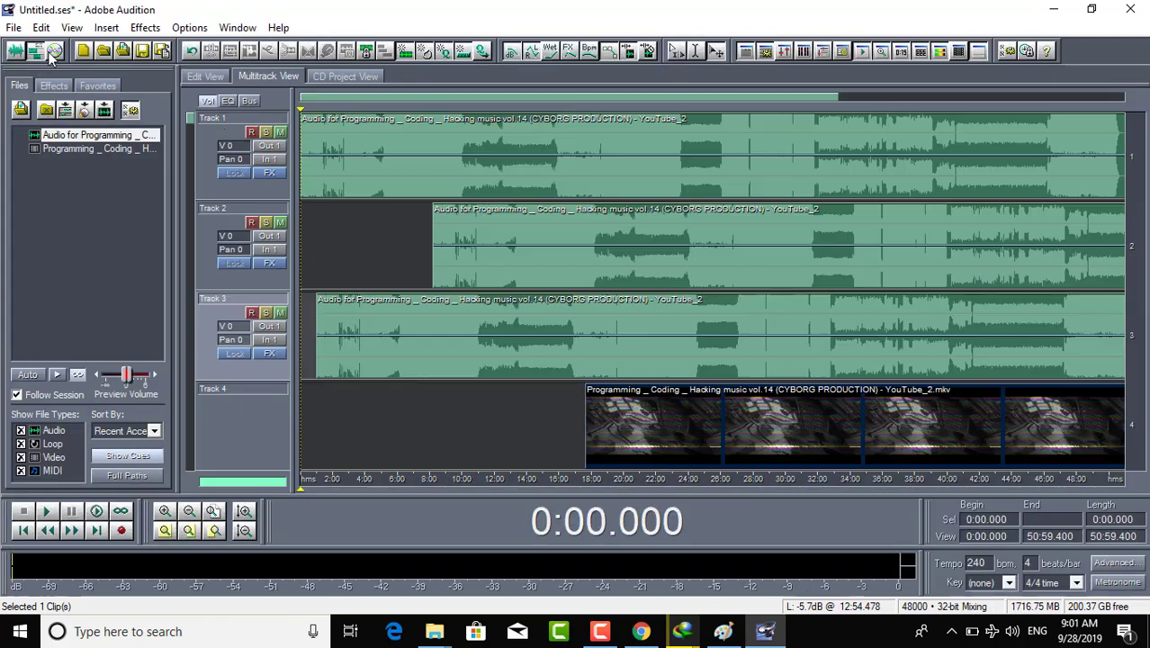
left_click(36, 51)
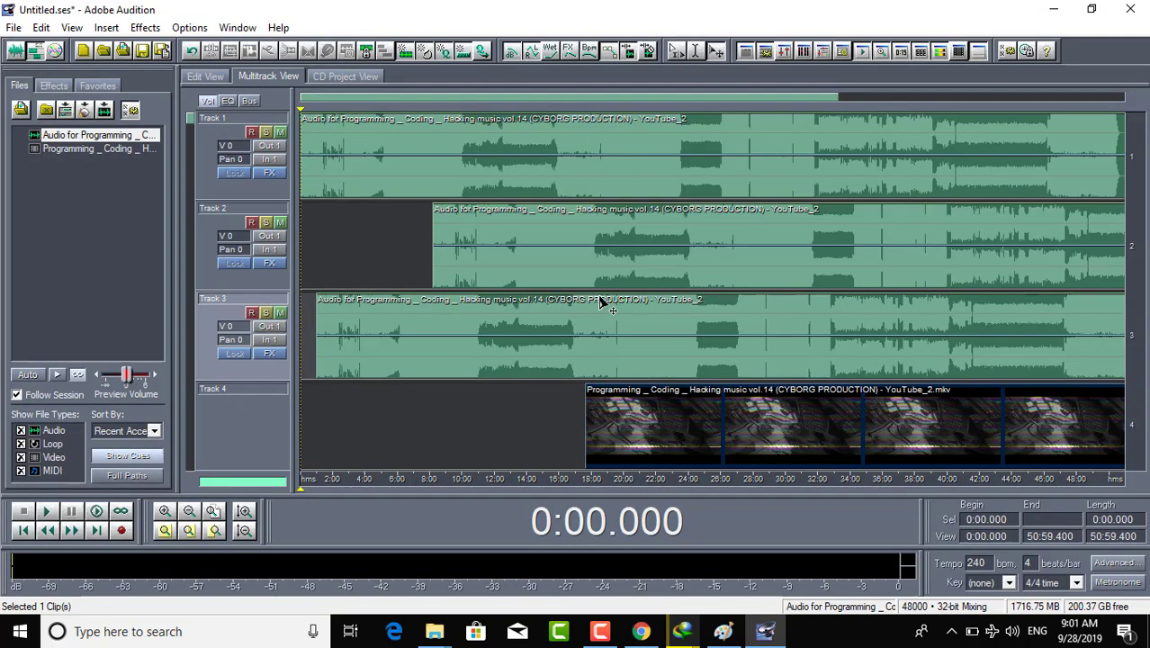
- Return to the Edit View of the audio waveform and set the current clipboard to Clipboard 2
left_click(15, 52)
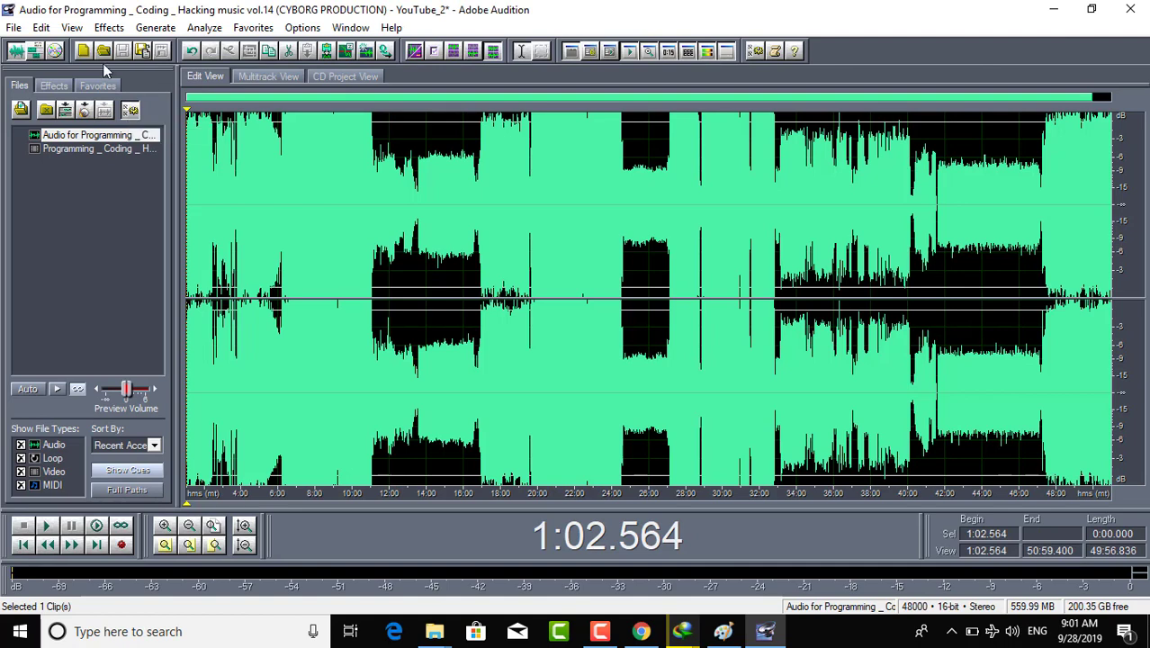
left_click(41, 28)
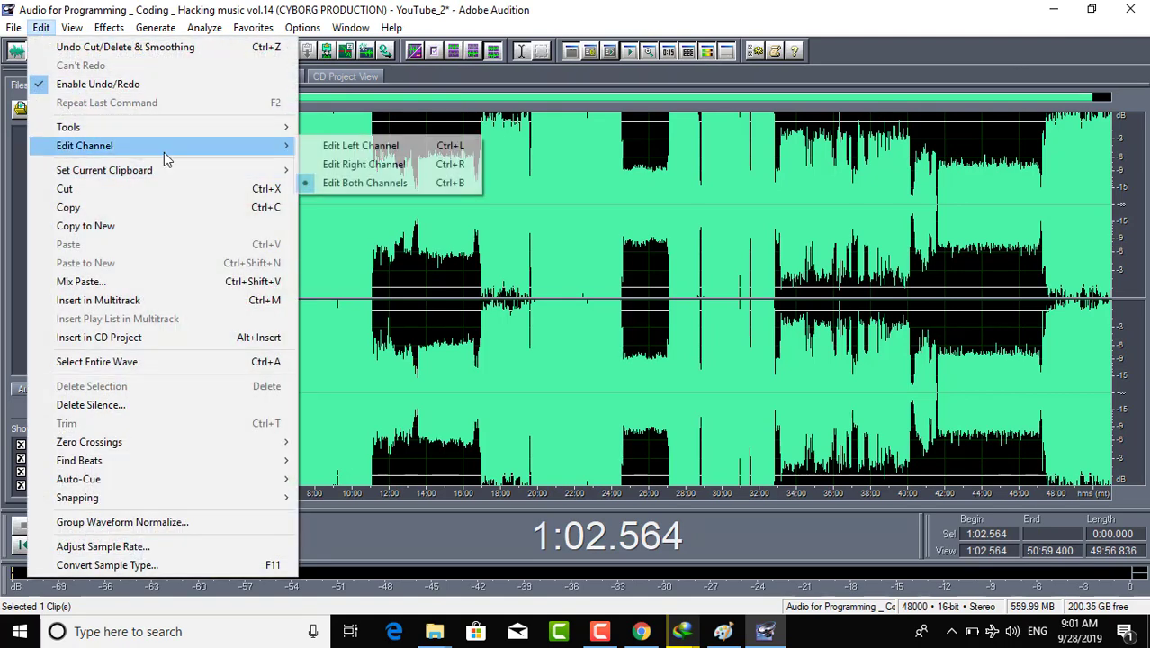
mouse_move(270, 174)
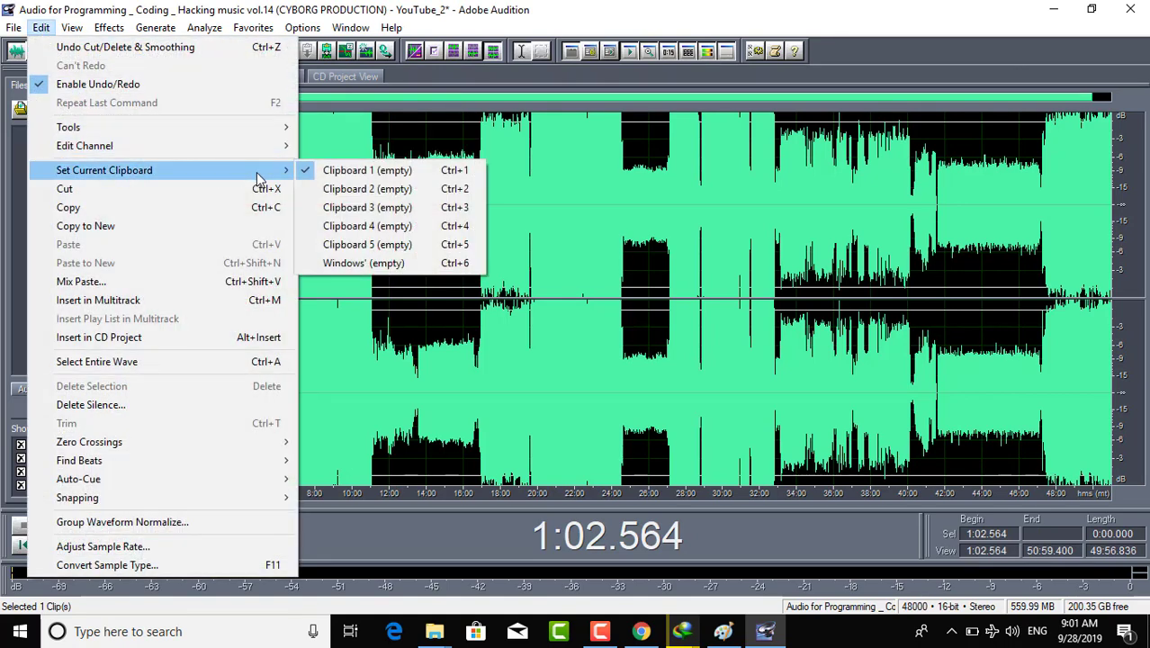
left_click(344, 189)
left_click_drag(320, 200, 239, 189)
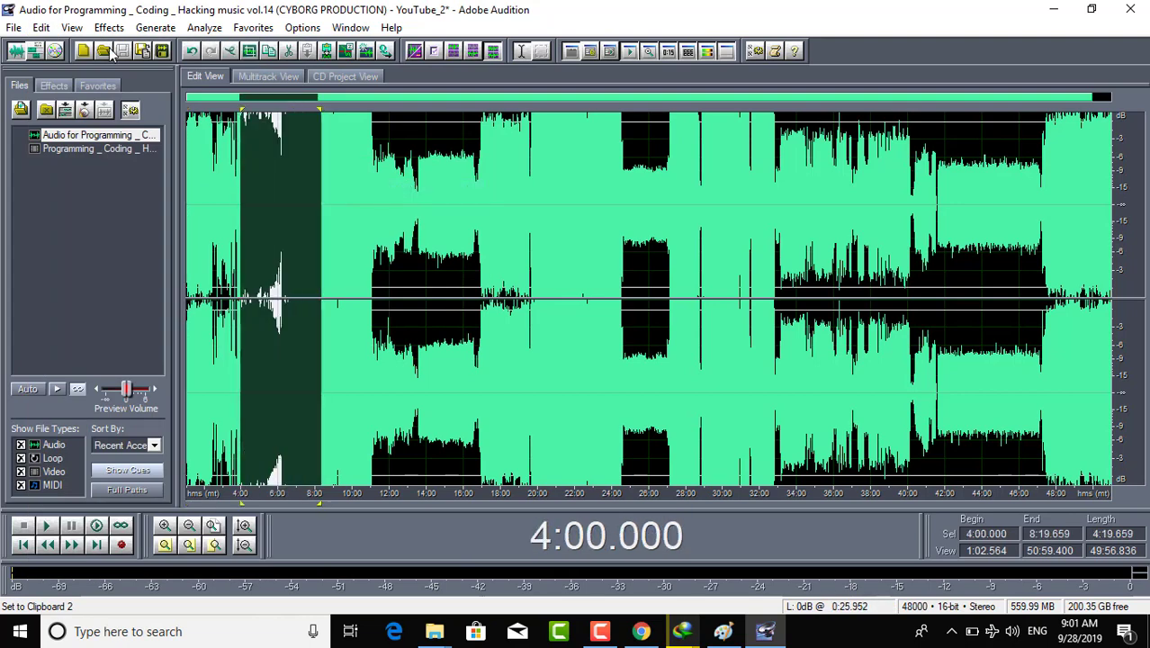
left_click(41, 27)
left_click(530, 227)
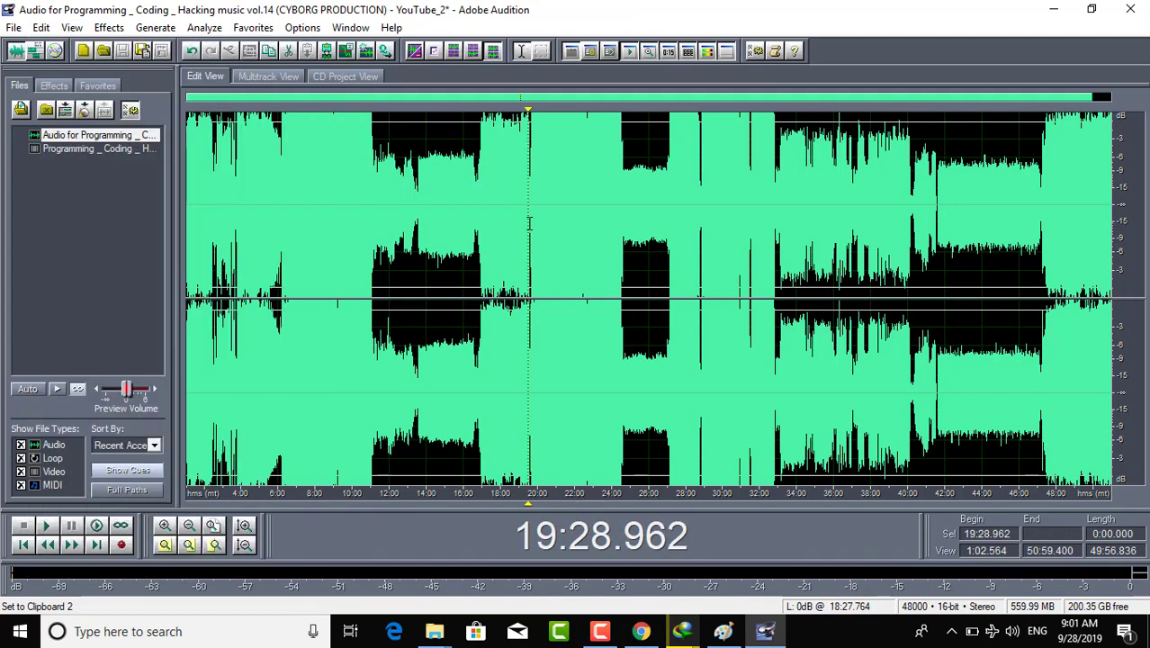
- Select the waveform section from about 17:15 to 24:00 and cut it to the current clipboard
left_click_drag(549, 198, 486, 196)
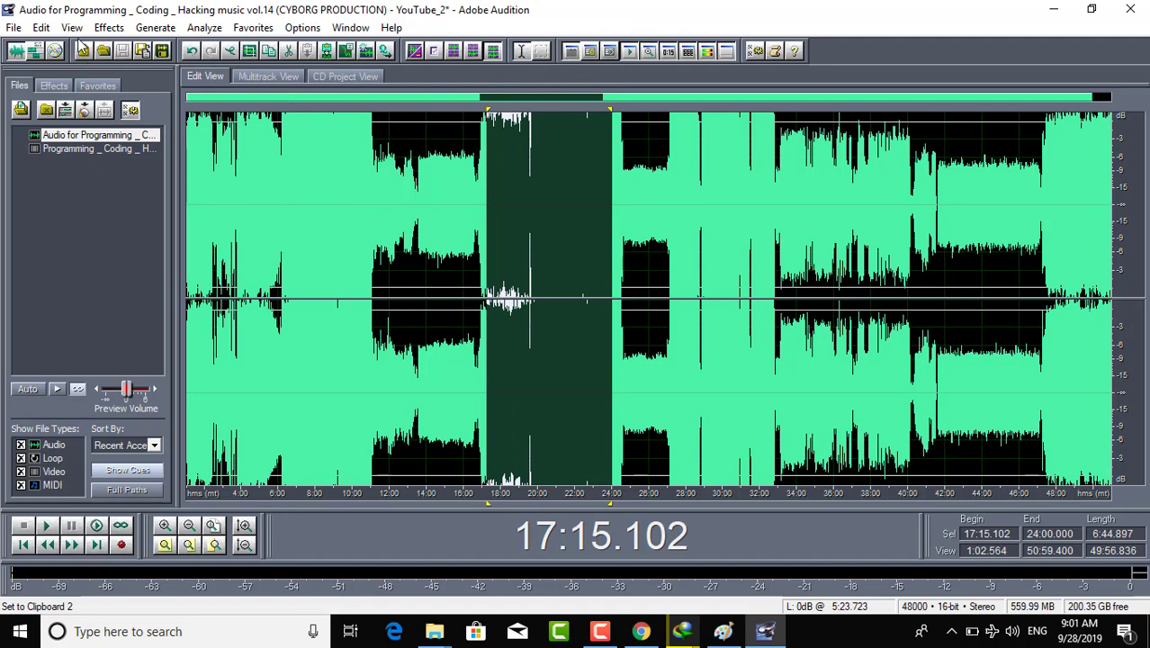
left_click(42, 28)
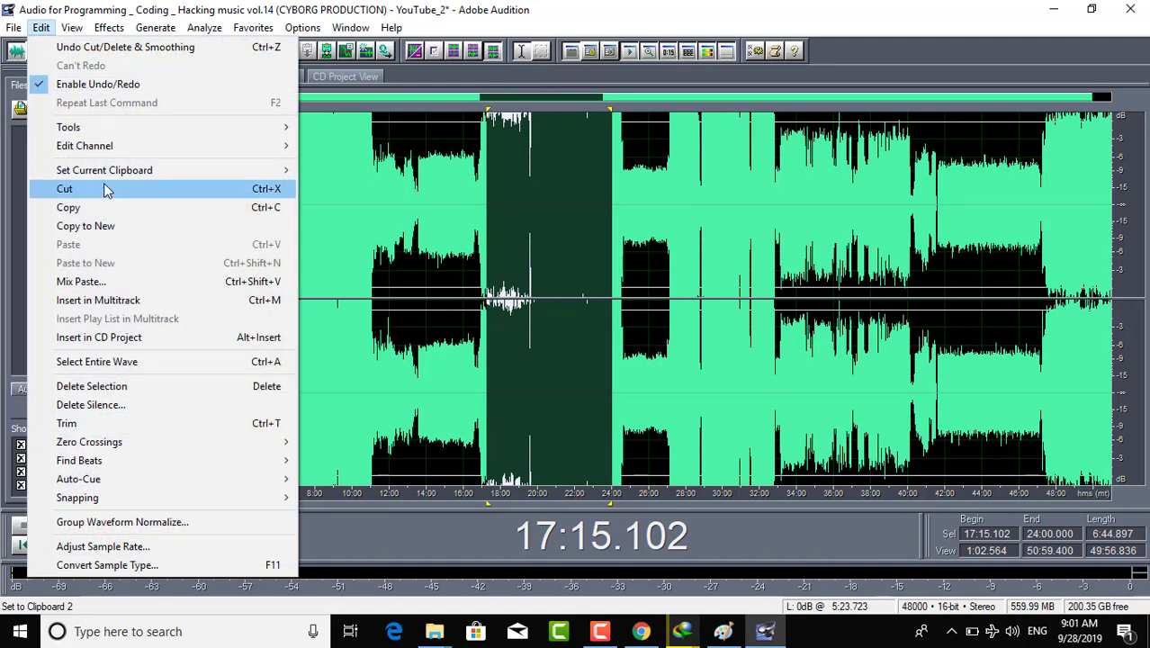
left_click(104, 189)
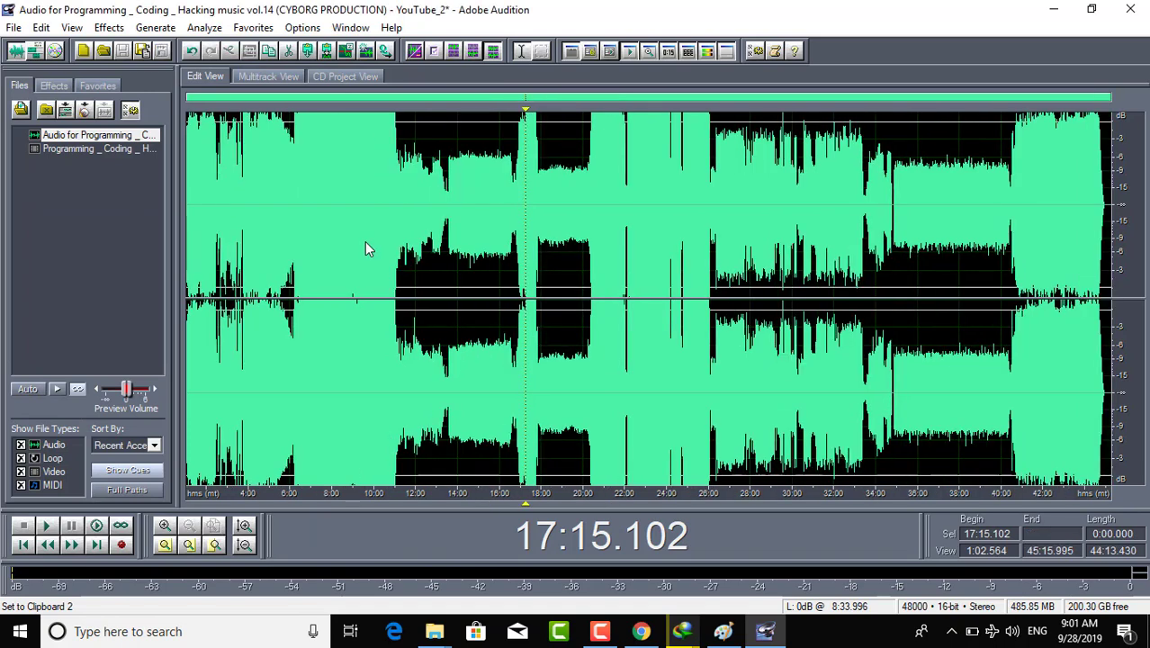
- Paste the cut audio over the waveform section from about 3:18 to 7:22 and briefly play it back
left_click_drag(318, 204, 233, 204)
left_click(41, 28)
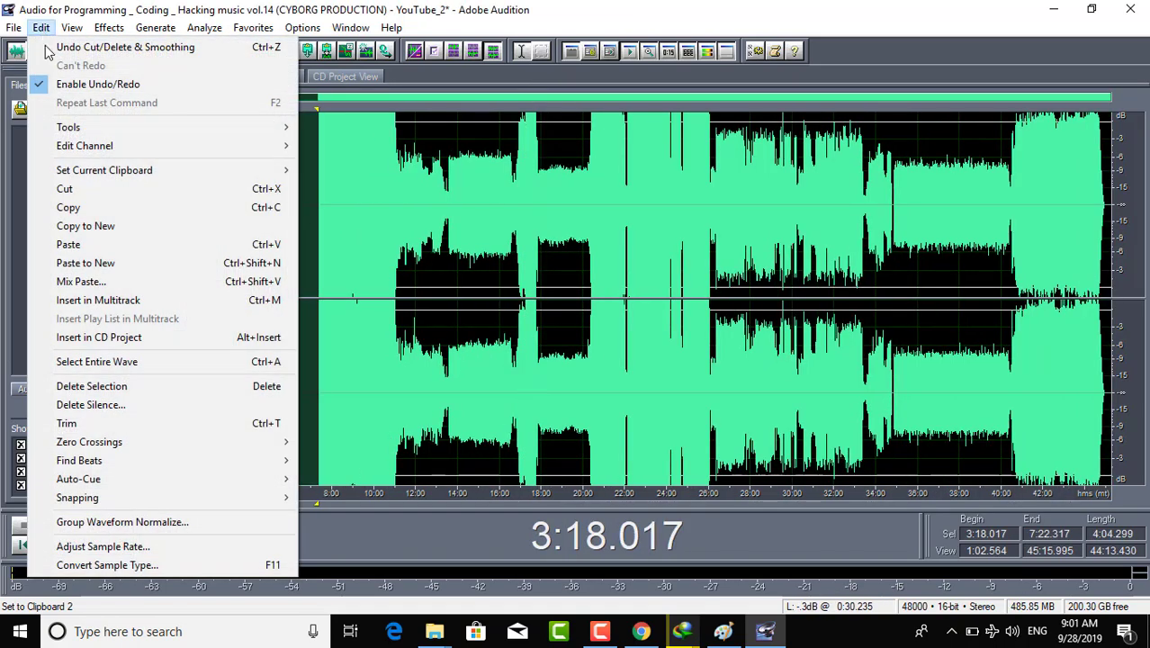
left_click(89, 247)
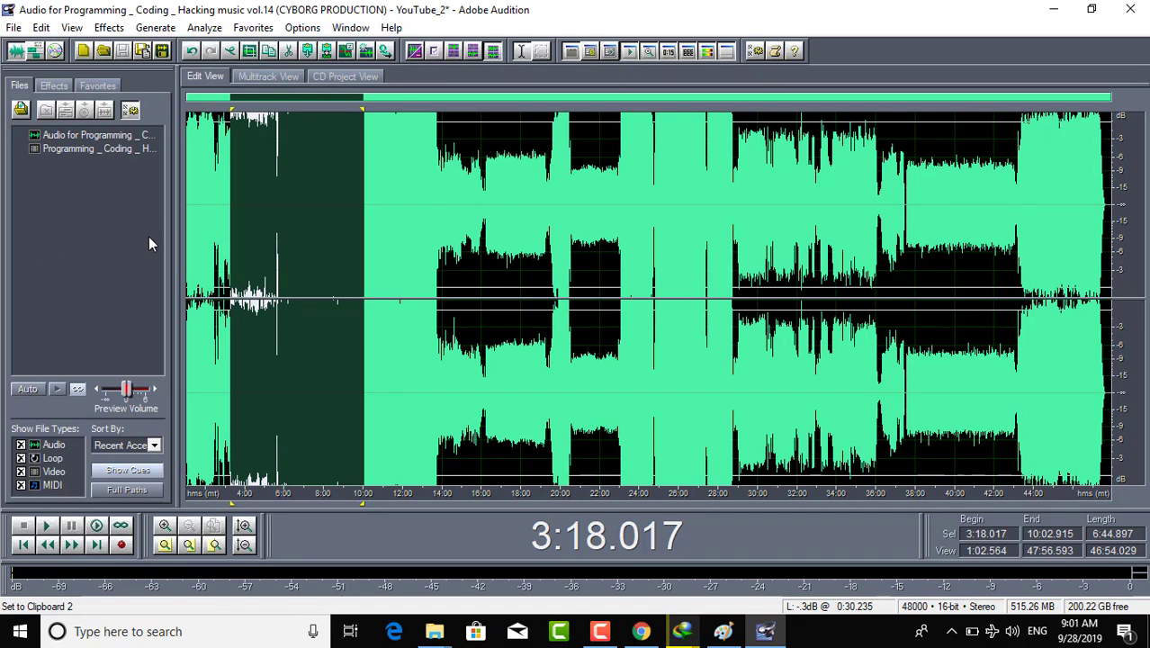
key("space")
key("space")
- Mix-paste Clipboard 2 onto the selected section with Overlap (Mix), adjusting the locked left/right volume, and briefly play it back
left_click(72, 28)
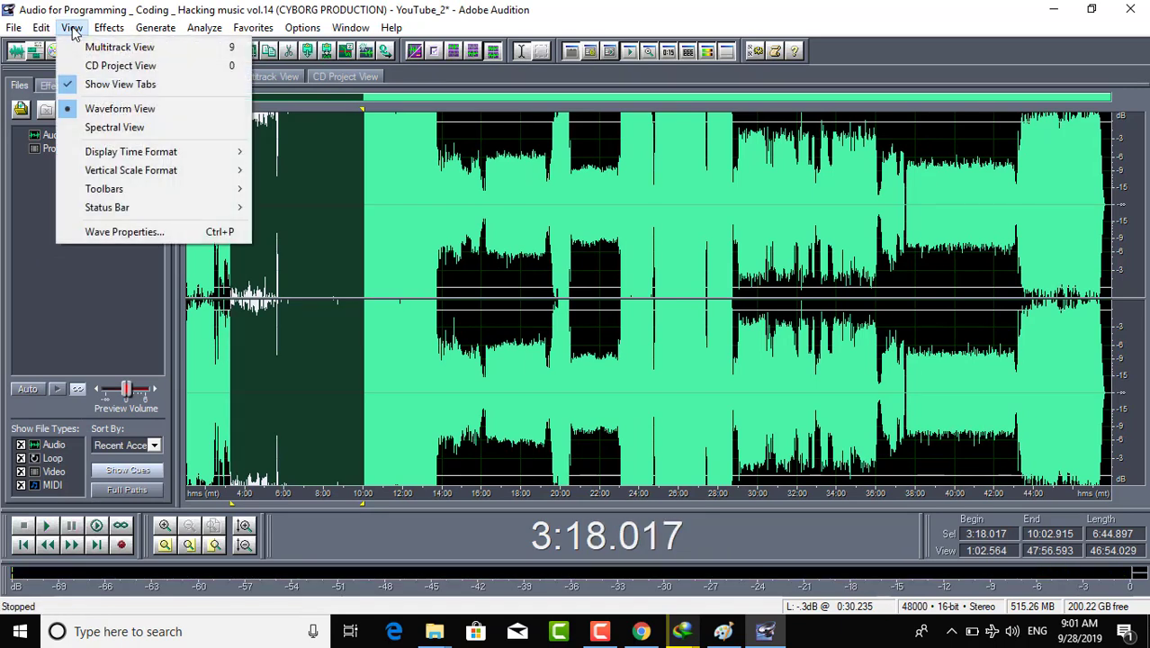
mouse_move(41, 28)
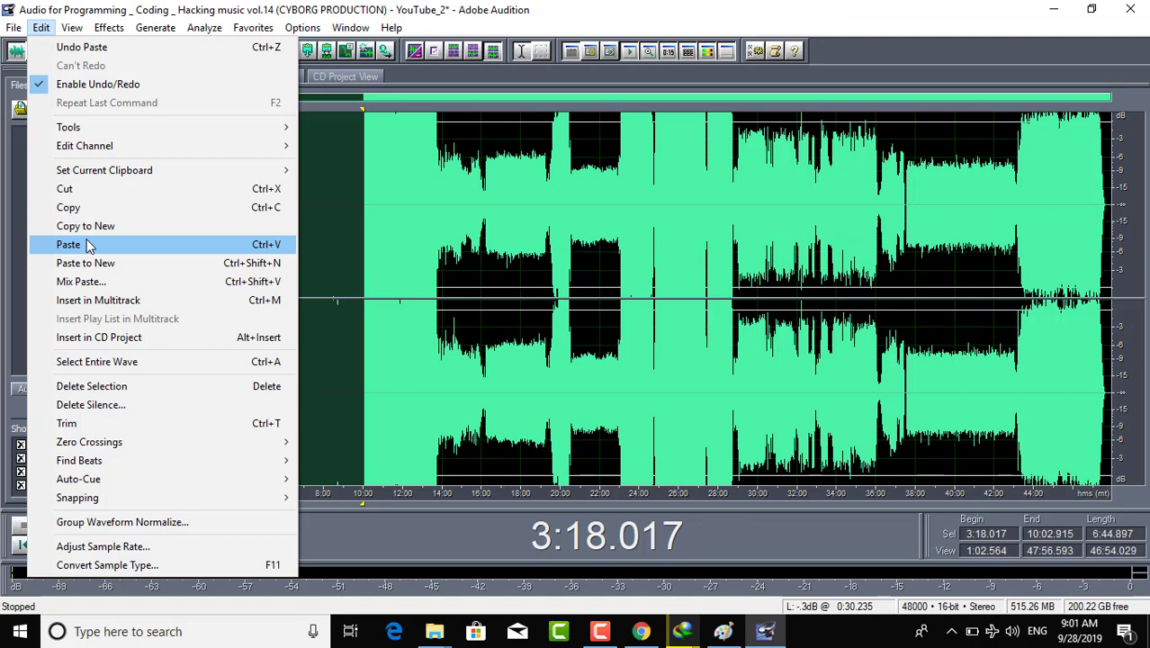
left_click(99, 284)
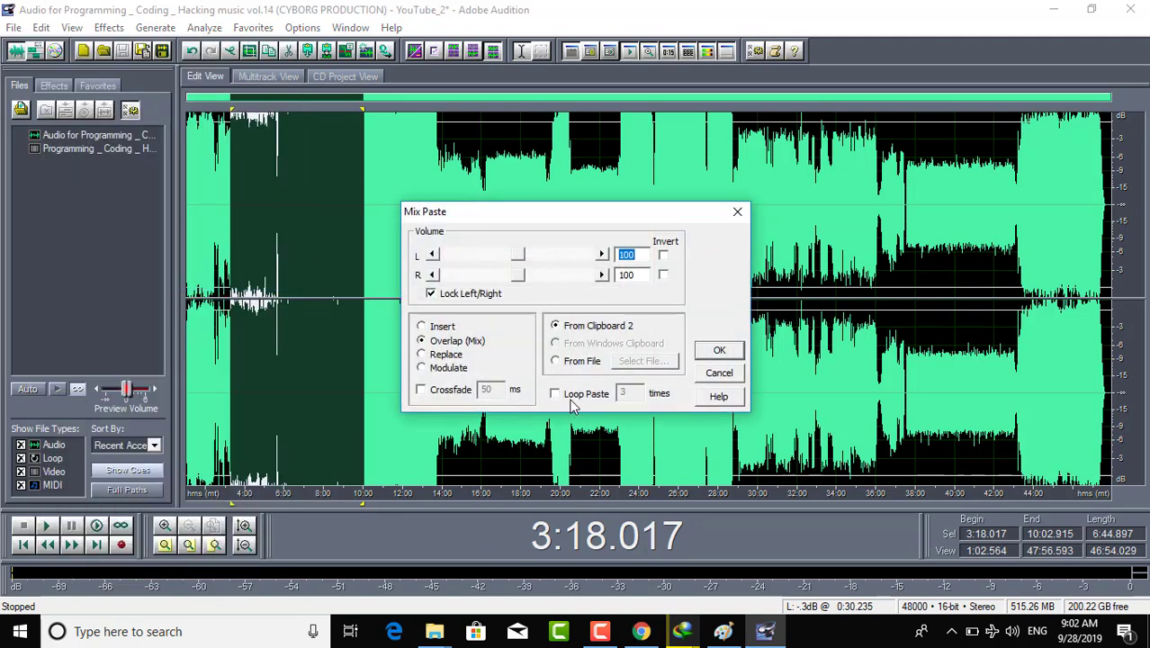
left_click(539, 256)
left_click(551, 257)
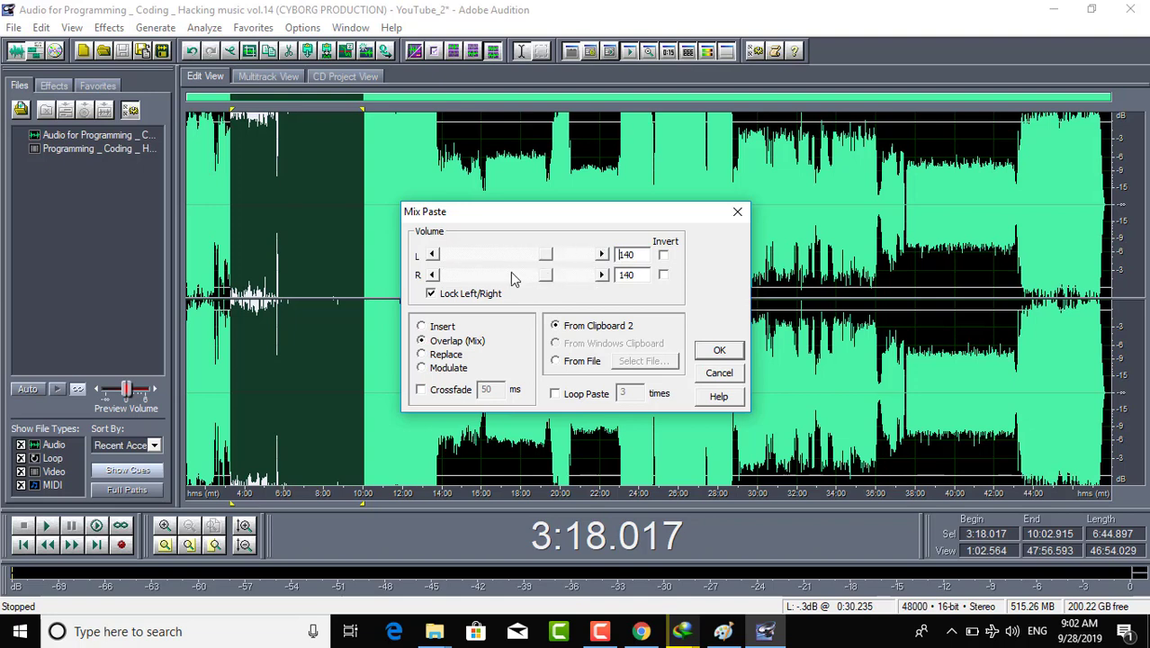
left_click(518, 261)
left_click(700, 355)
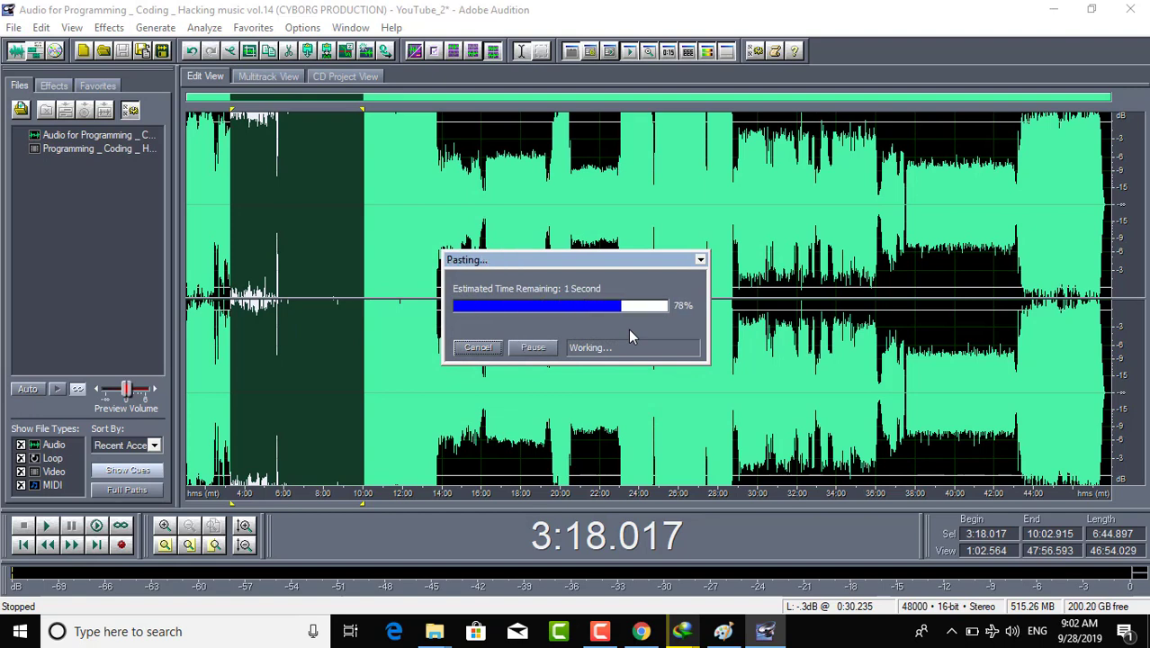
key("space")
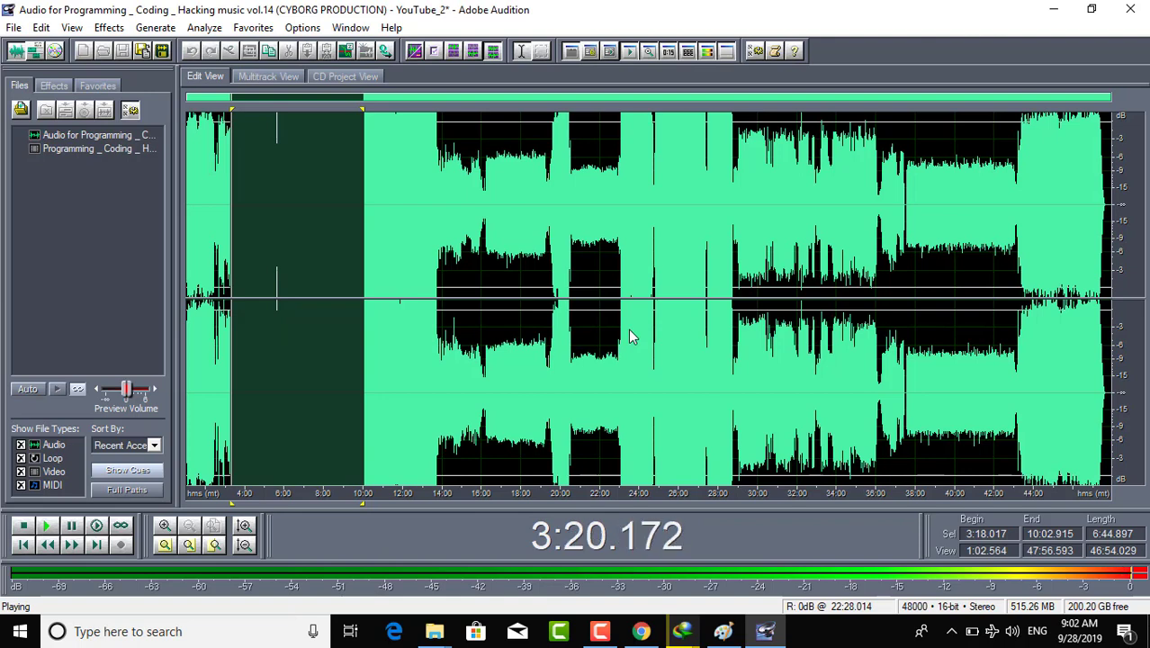
key("space")
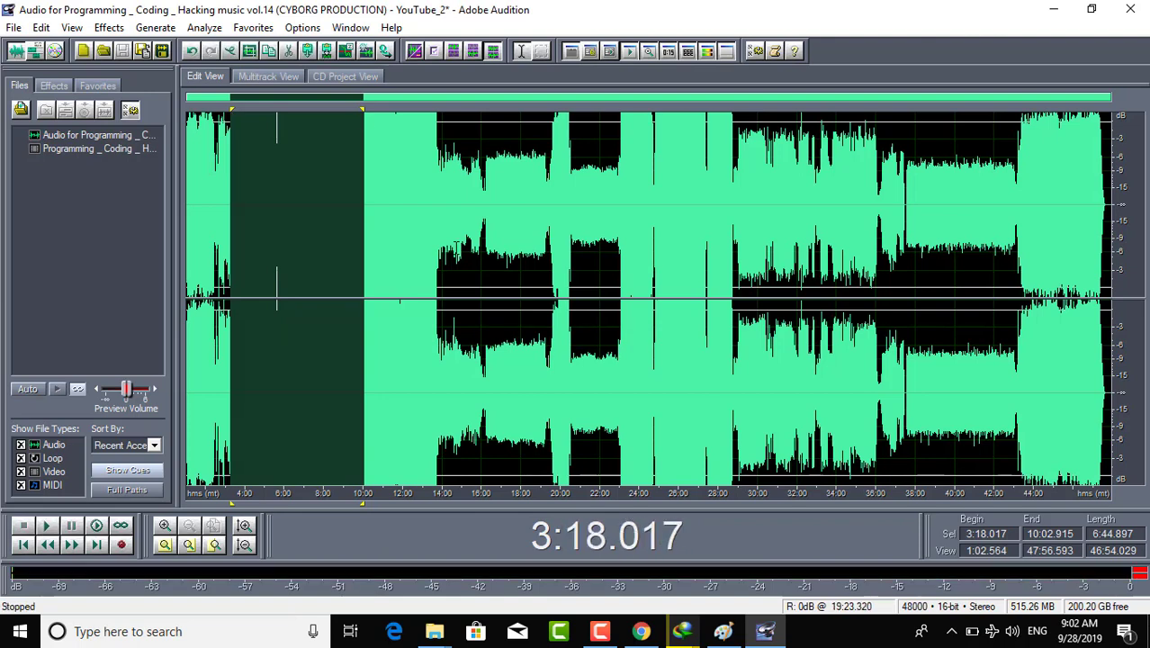
- Insert the selected section into the multitrack session and switch to the Multitrack View
left_click(42, 27)
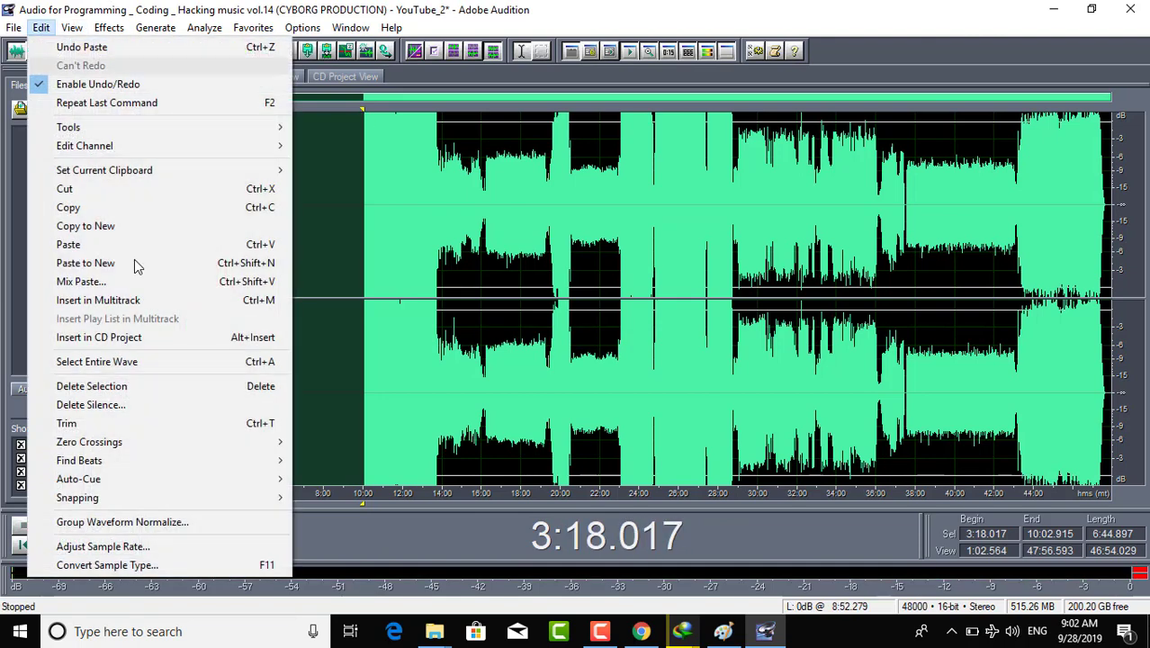
left_click(120, 306)
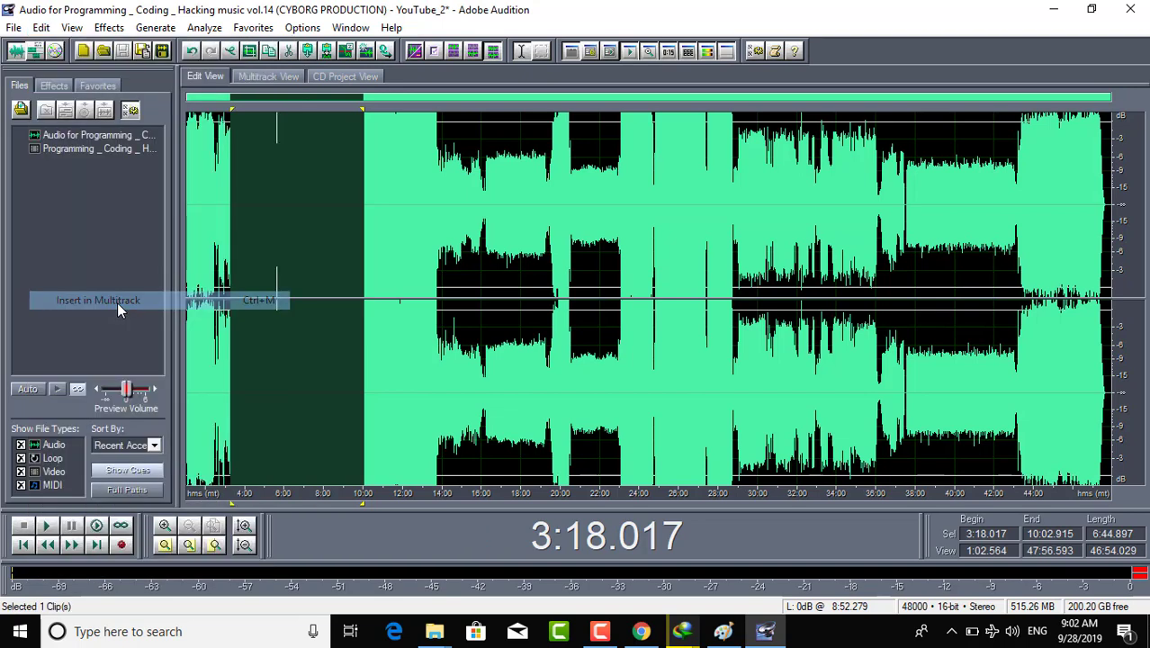
left_click(41, 54)
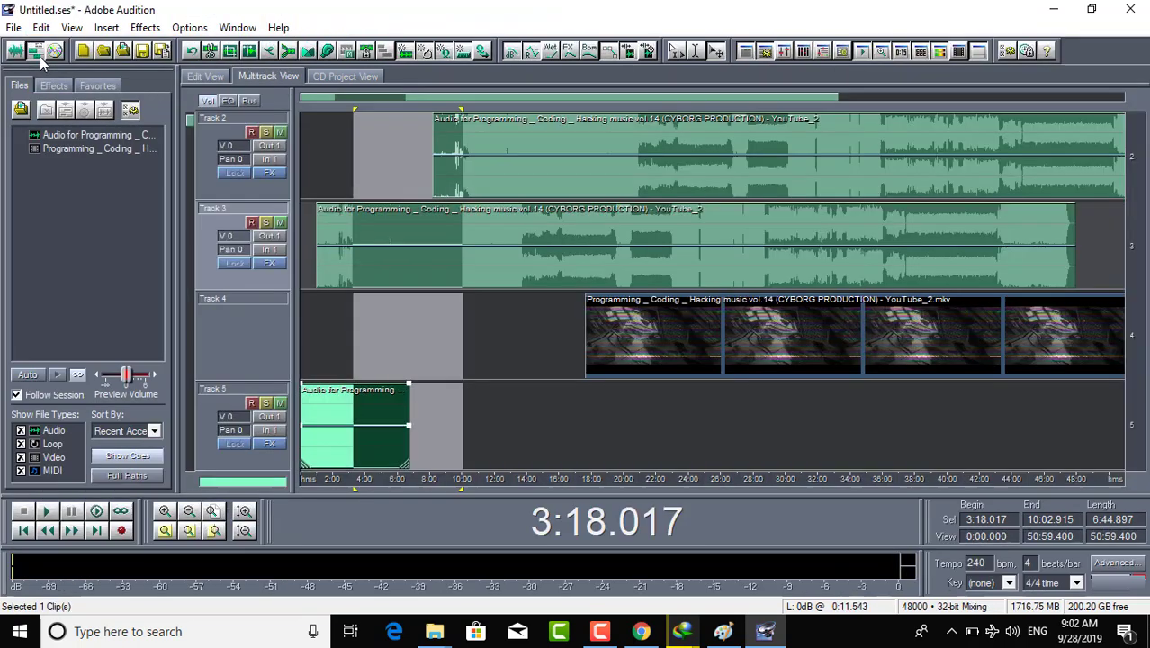
left_click(71, 28)
mouse_move(44, 31)
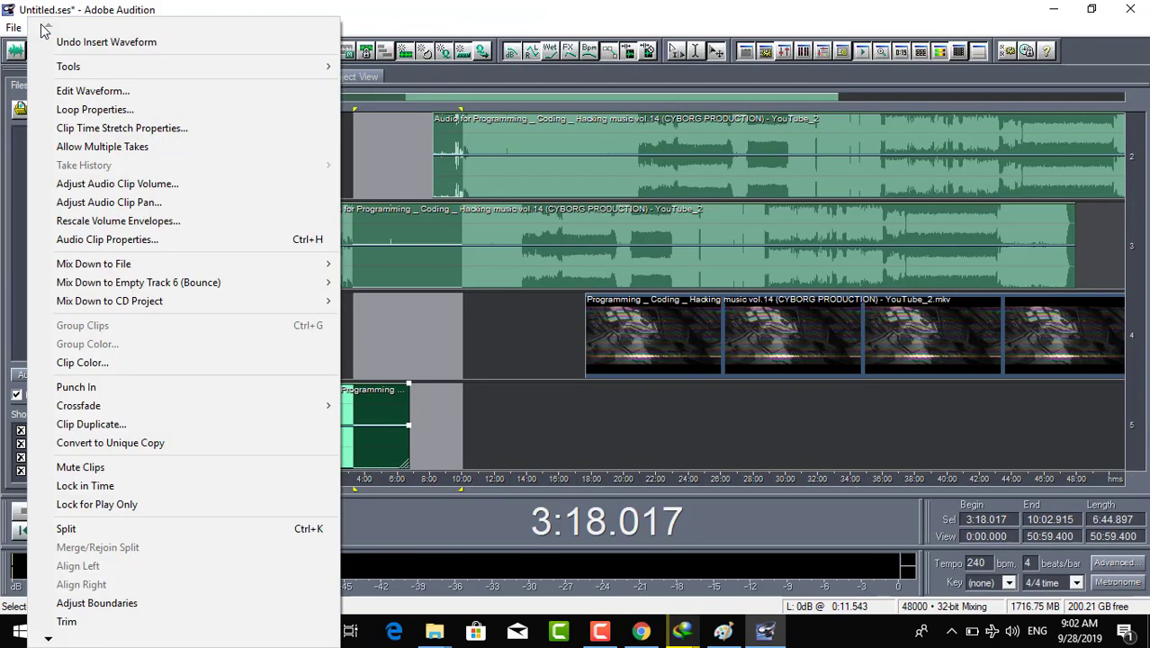
left_click(278, 8)
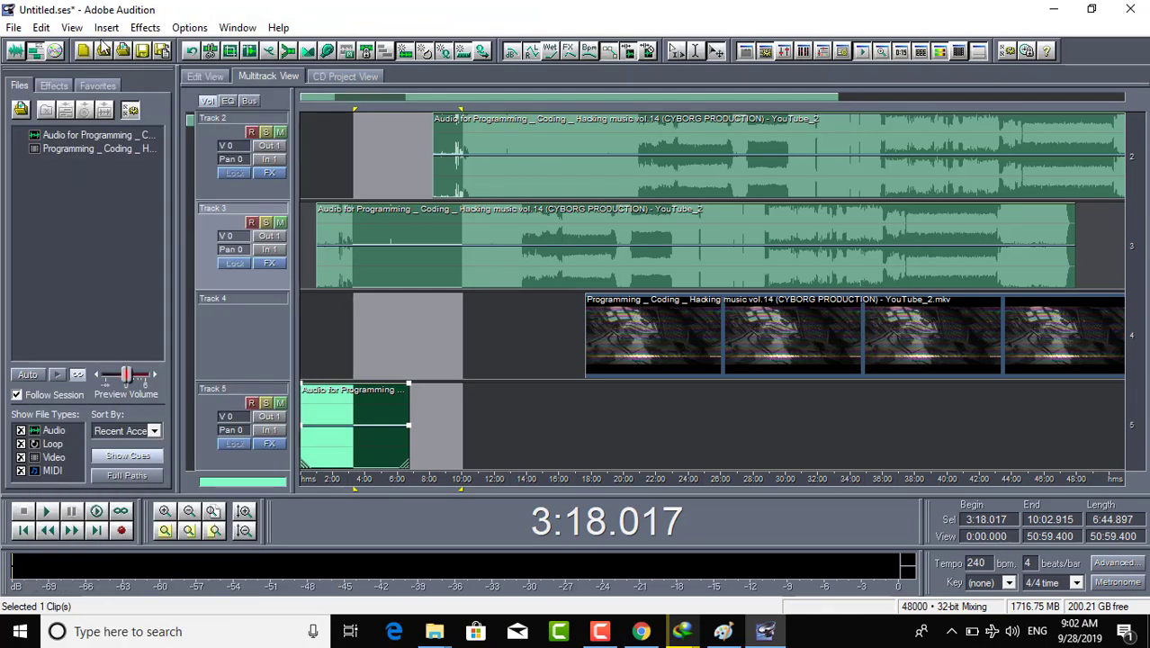
- Try hues 7 and 175 as the Track 5 clip's color, then cancel the color change
left_click(43, 28)
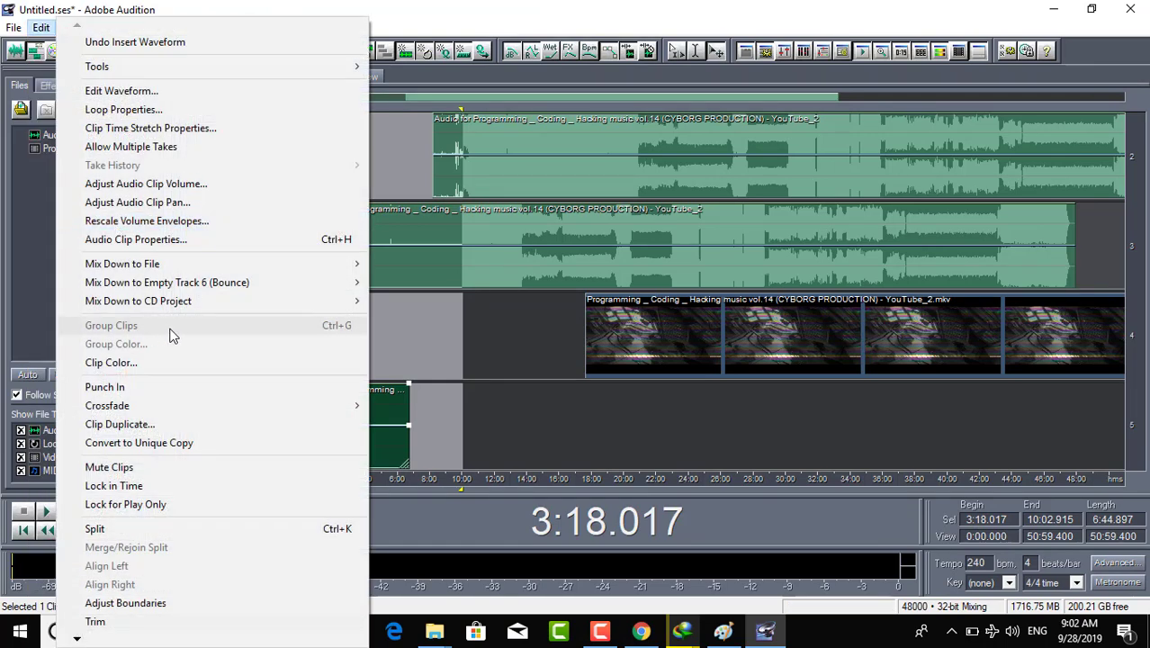
mouse_move(133, 305)
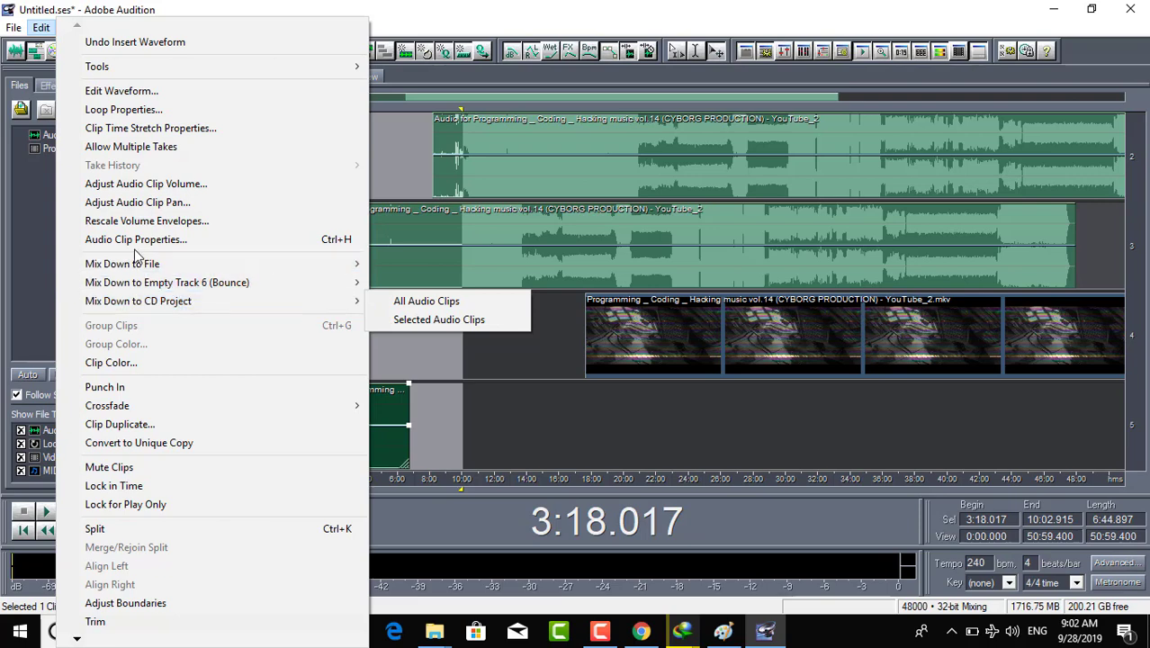
left_click(133, 365)
left_click(538, 250)
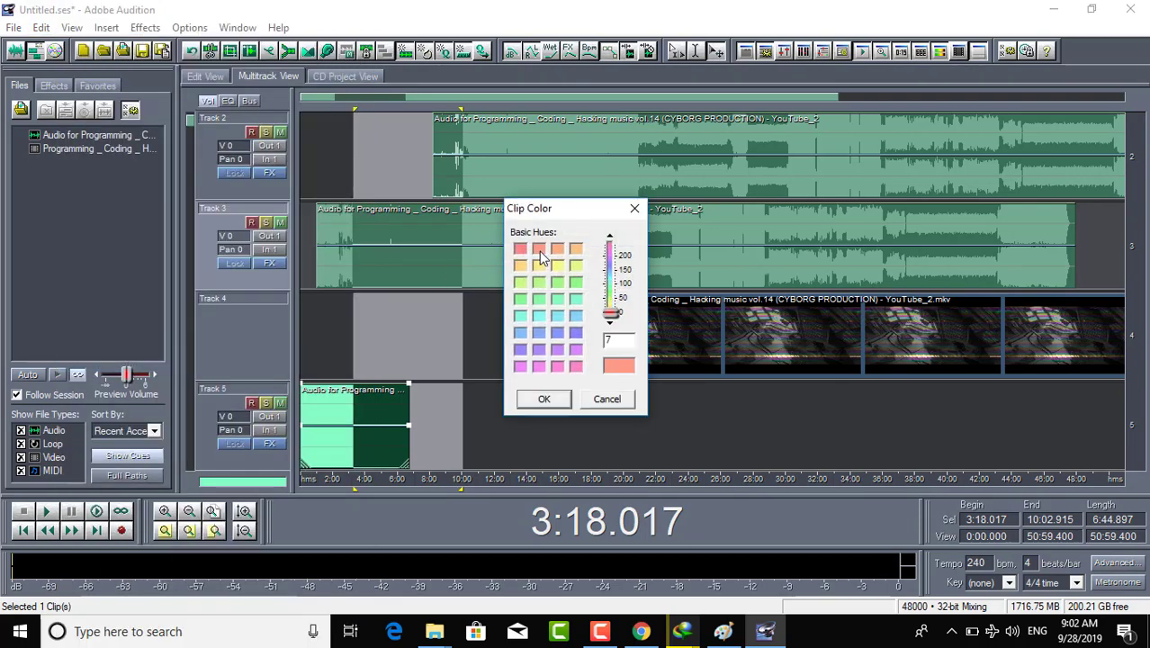
left_click(538, 349)
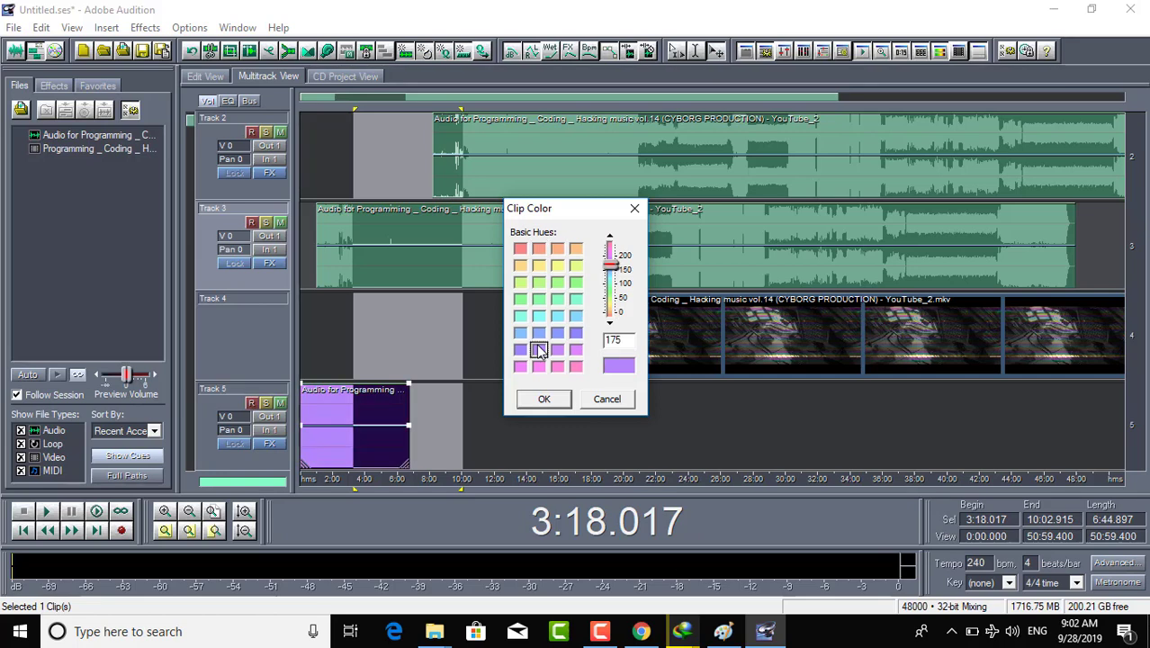
left_click(601, 400)
- Set the color of the Track 3 audio clip to the salmon hue 7
left_click(576, 261)
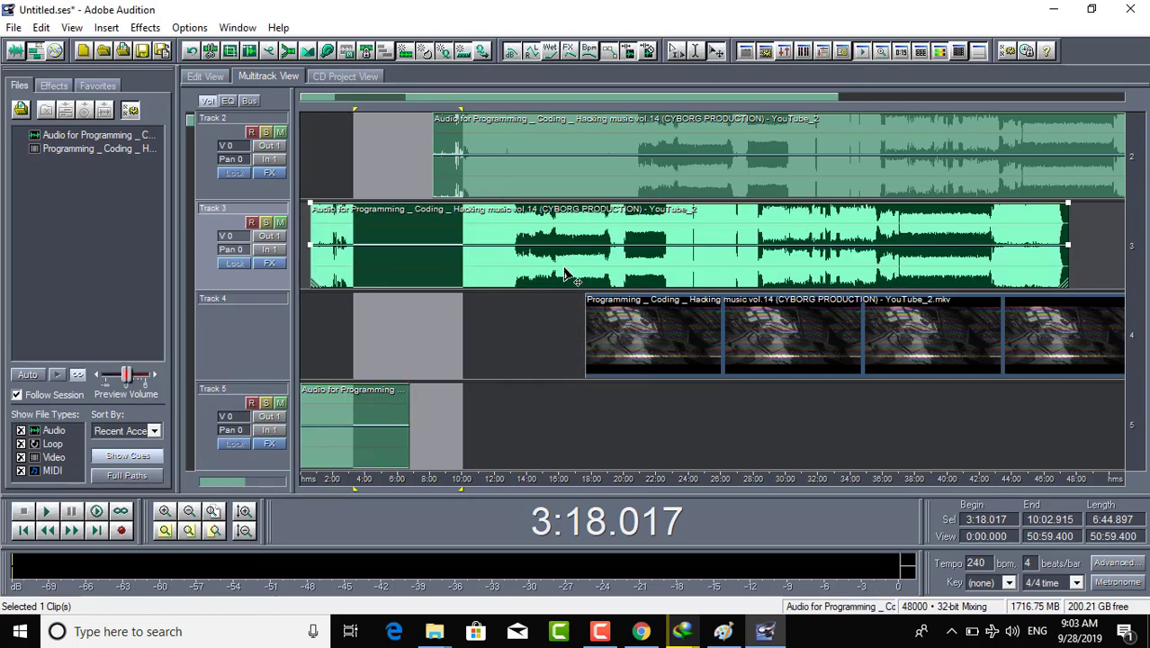
left_click(43, 29)
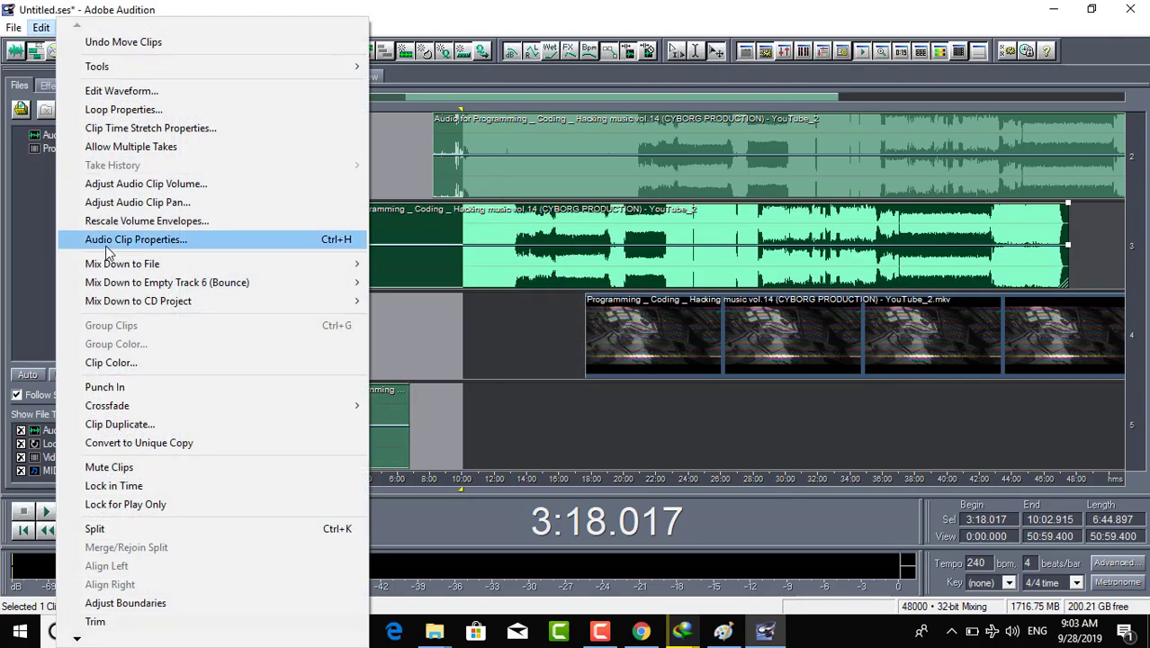
left_click(196, 363)
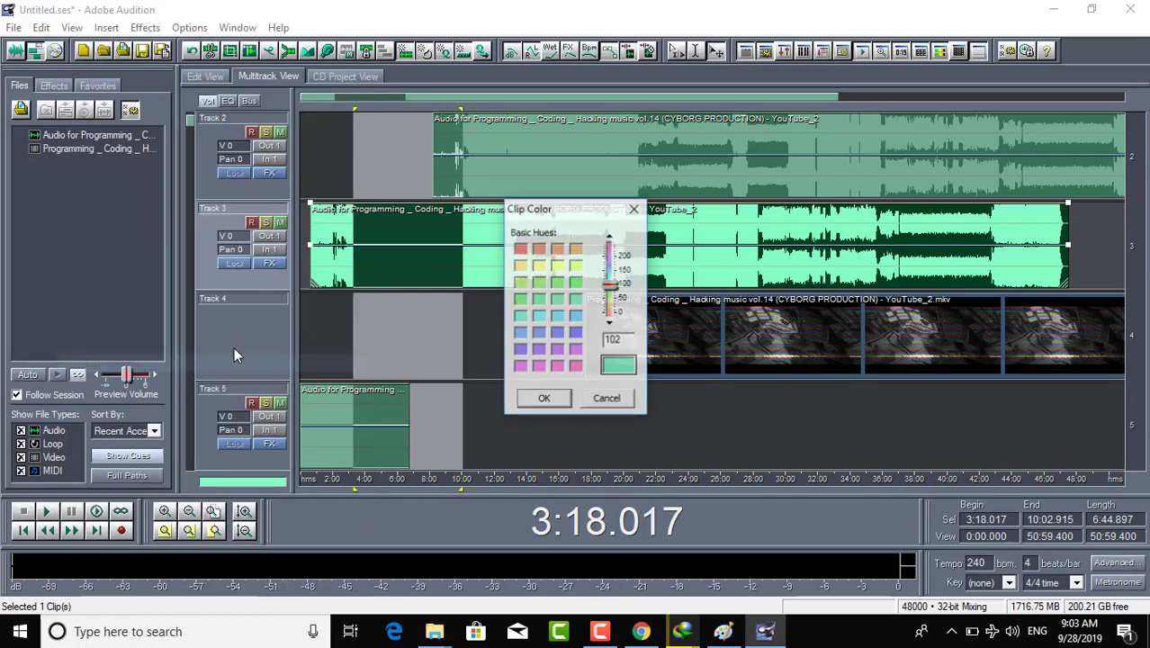
left_click(539, 249)
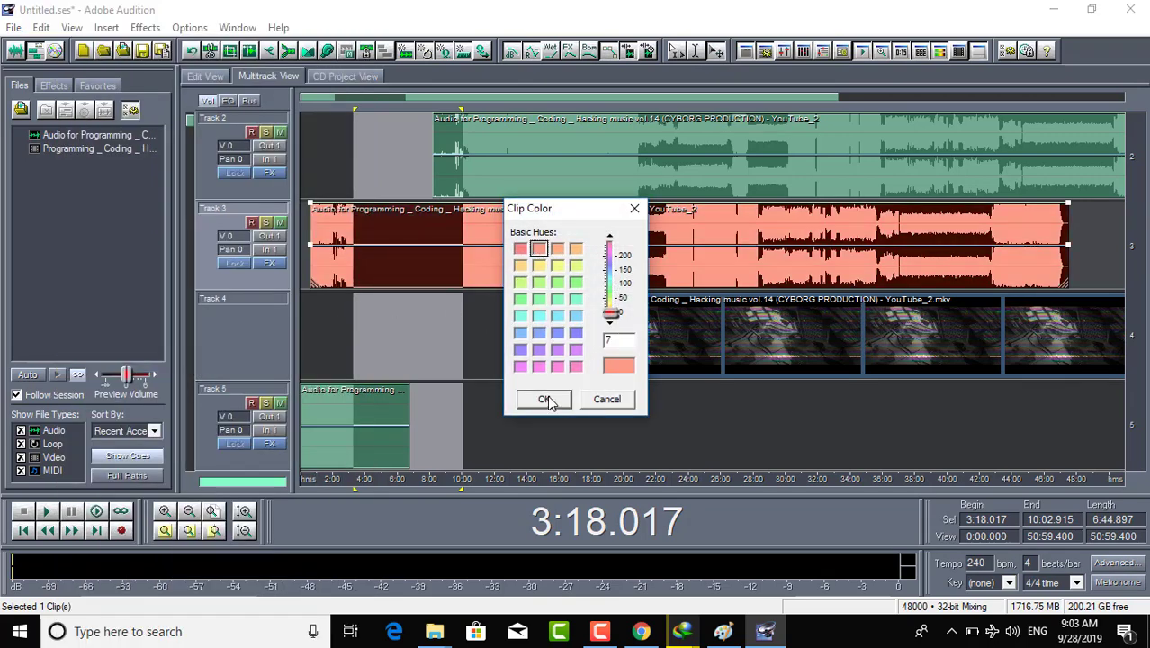
left_click(545, 400)
- Set the color of the Track 2 audio clip to a blue-violet basic hue
left_click(594, 149)
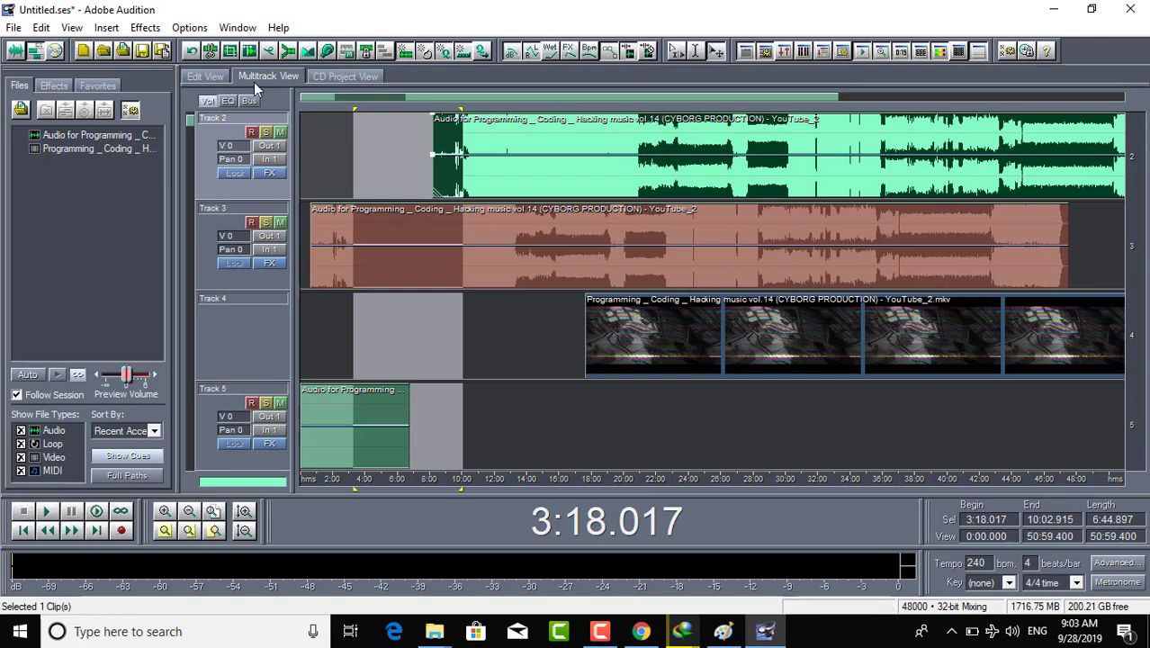
left_click(42, 27)
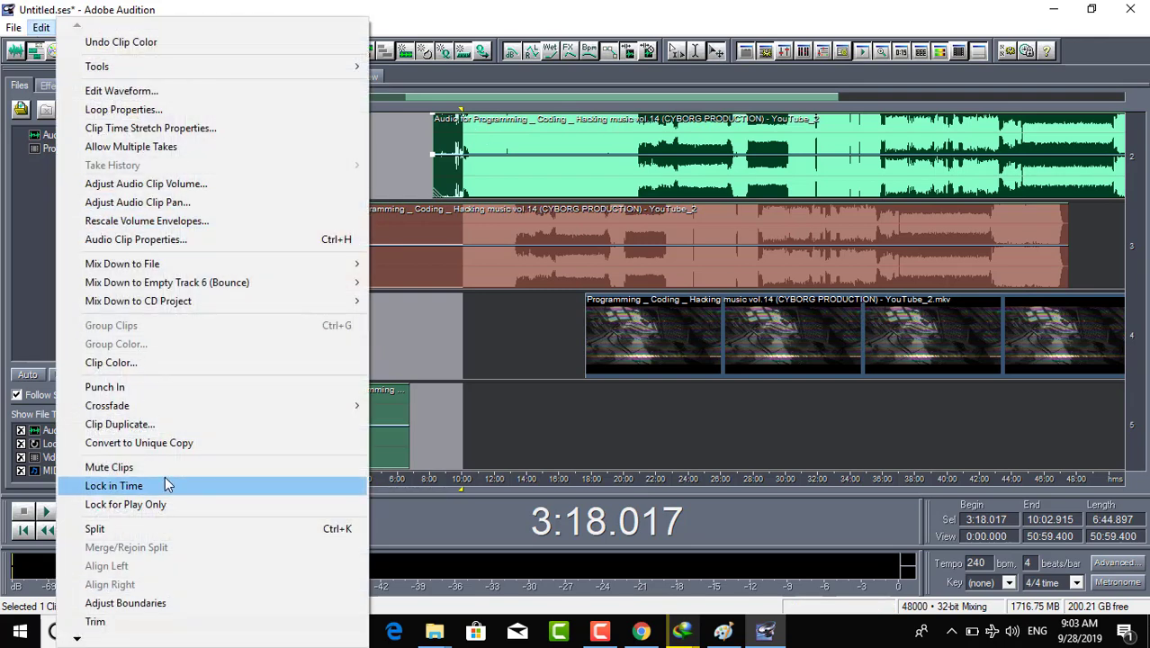
left_click(137, 362)
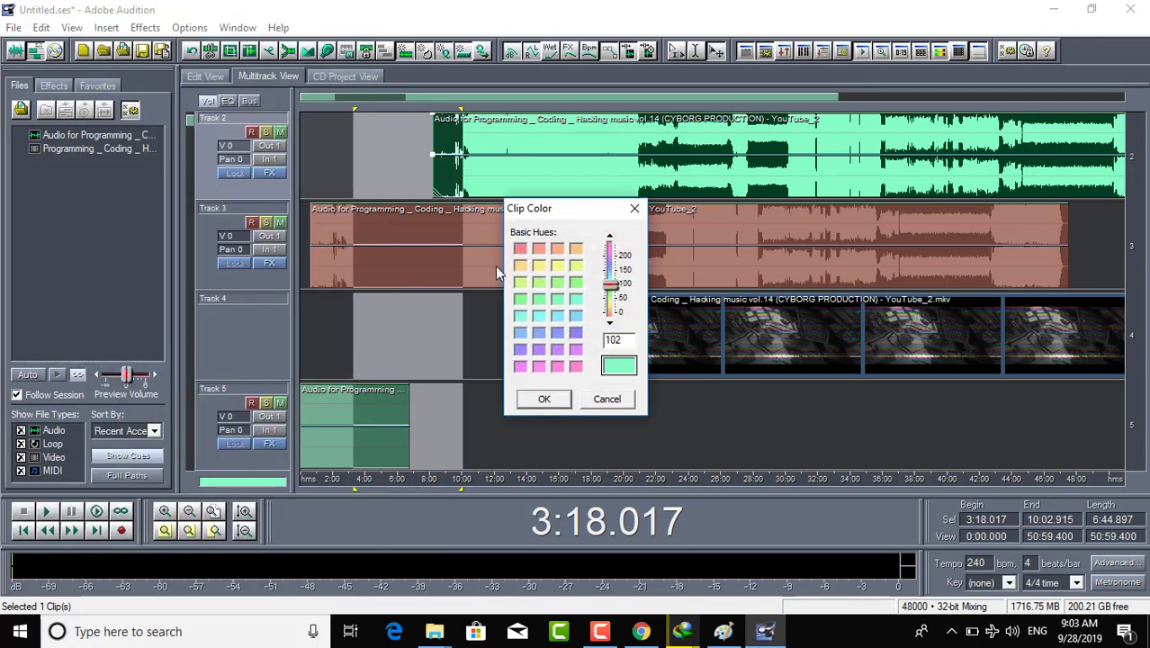
left_click(576, 333)
left_click(546, 400)
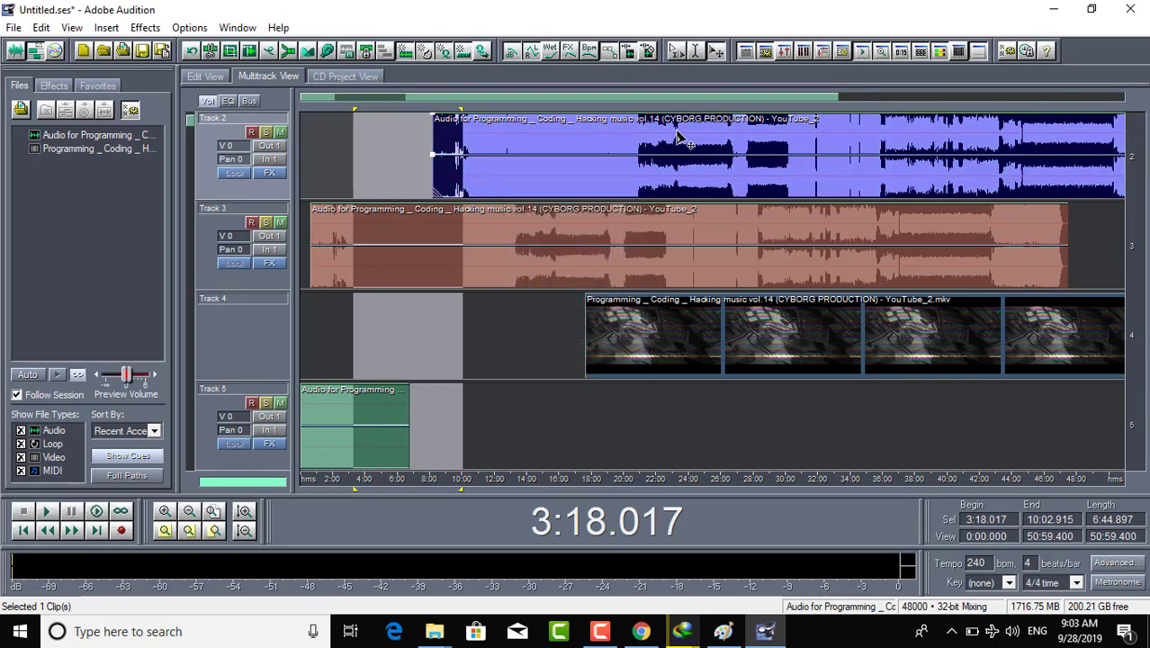
left_click(650, 236)
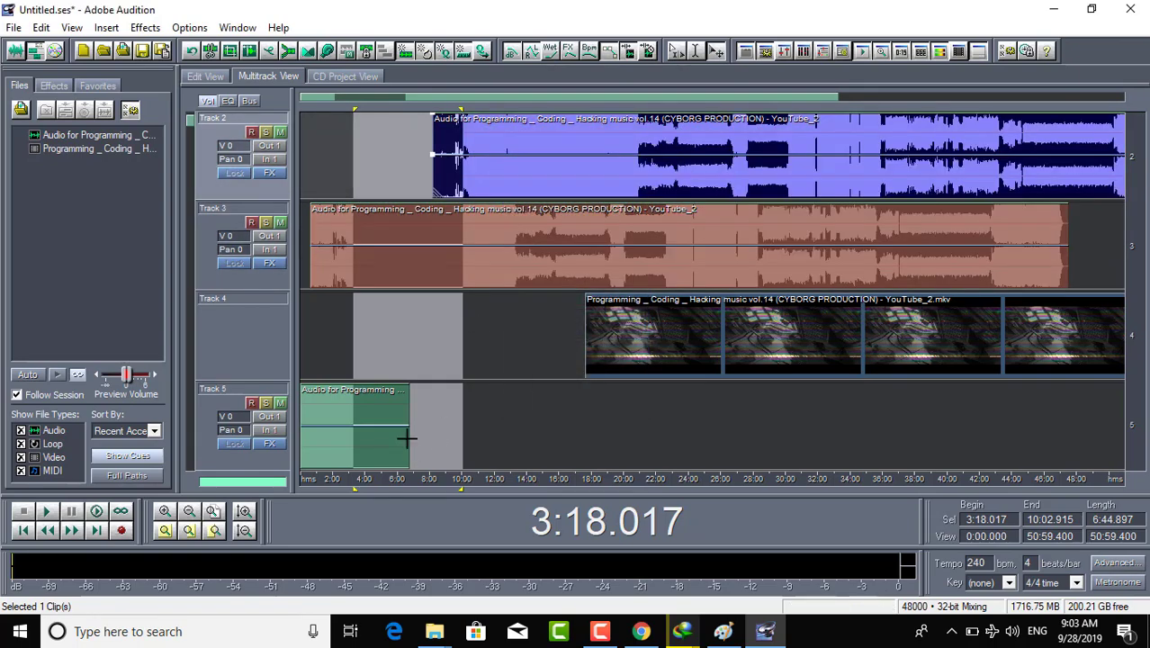
- Set the color of the Track 5 audio clip to a pinkish-red hue
left_click(398, 436)
left_click(40, 27)
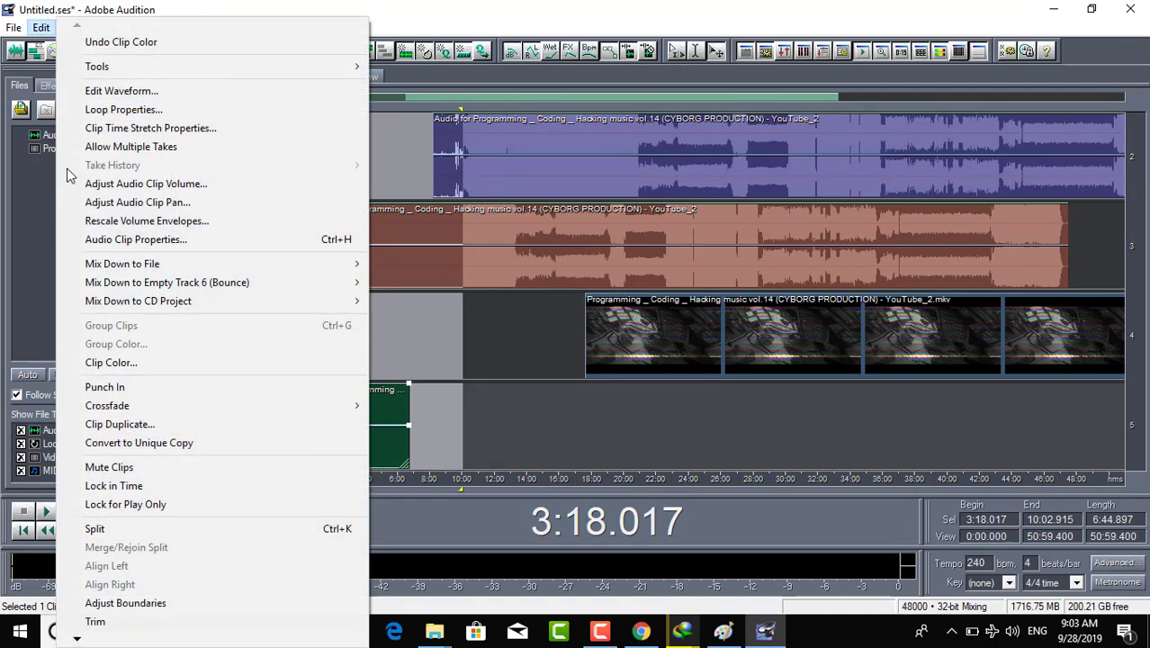
left_click(193, 363)
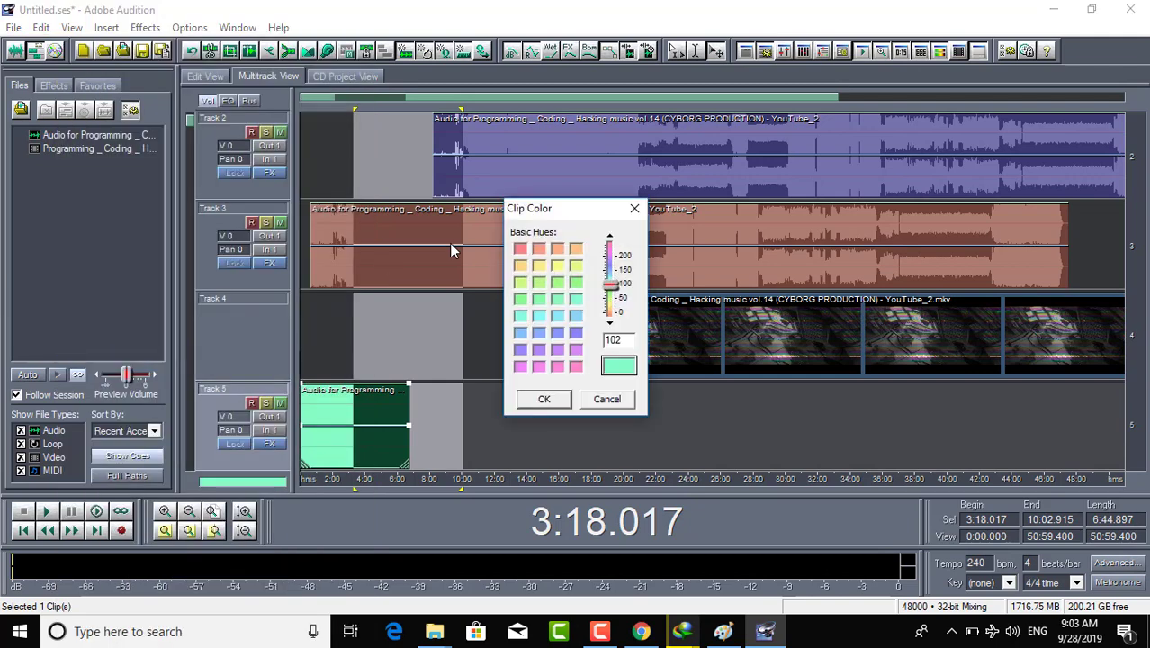
left_click_drag(610, 286, 610, 245)
left_click(552, 332)
left_click(540, 367)
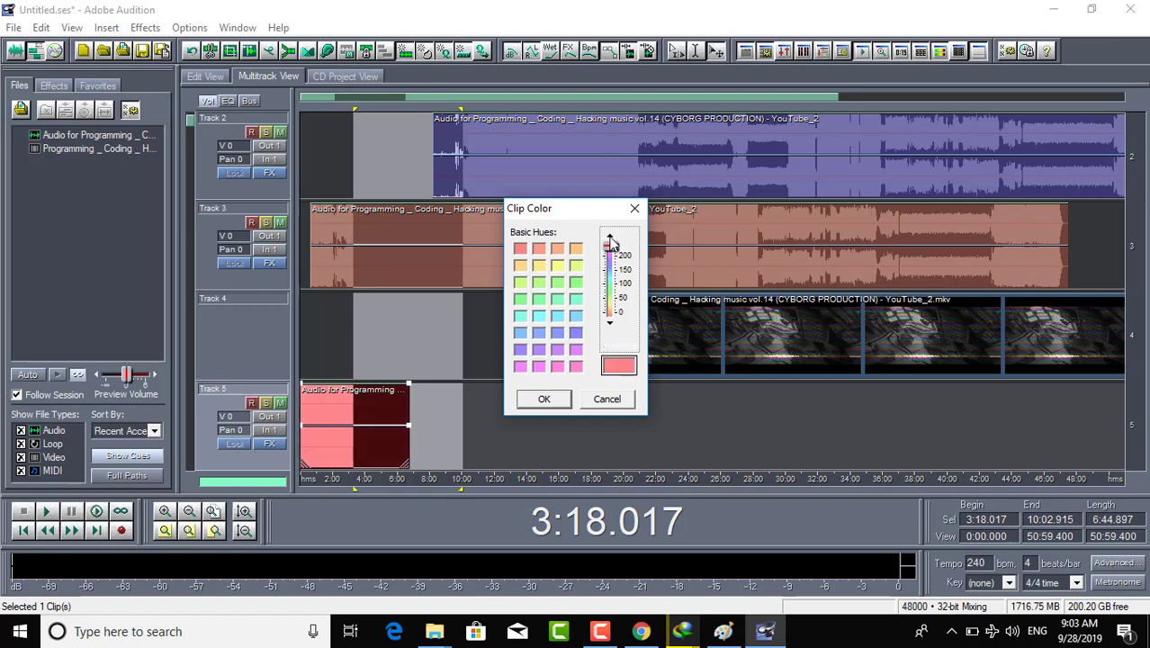
left_click(545, 400)
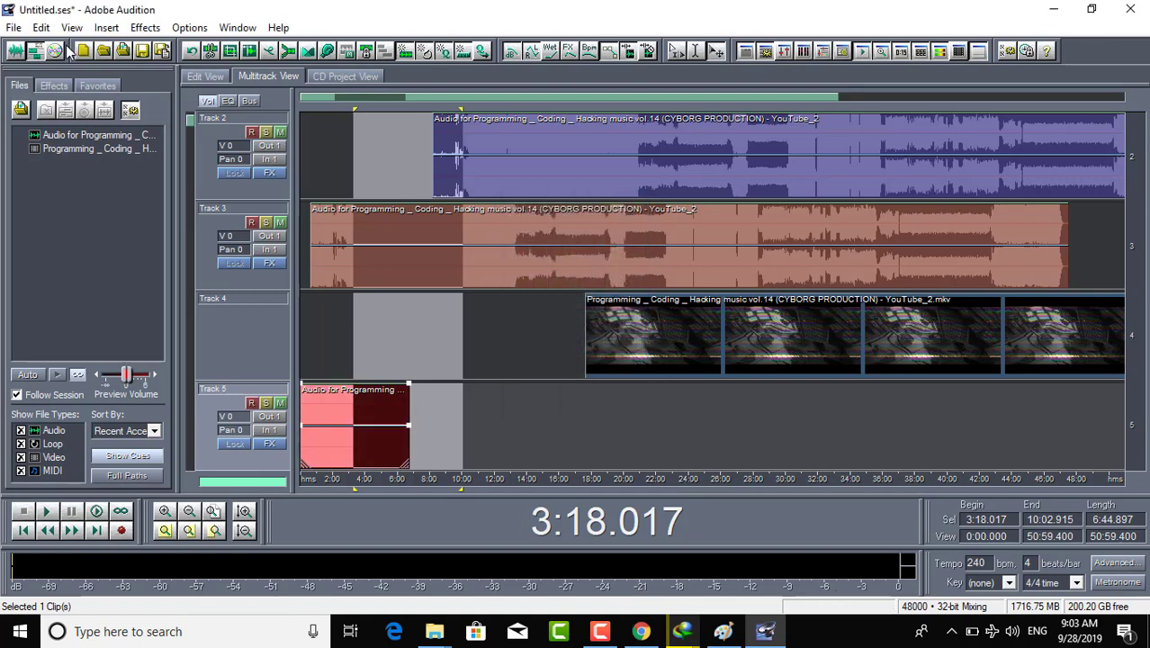
- Punch in the Track 5 clip over the selected time range
left_click(43, 27)
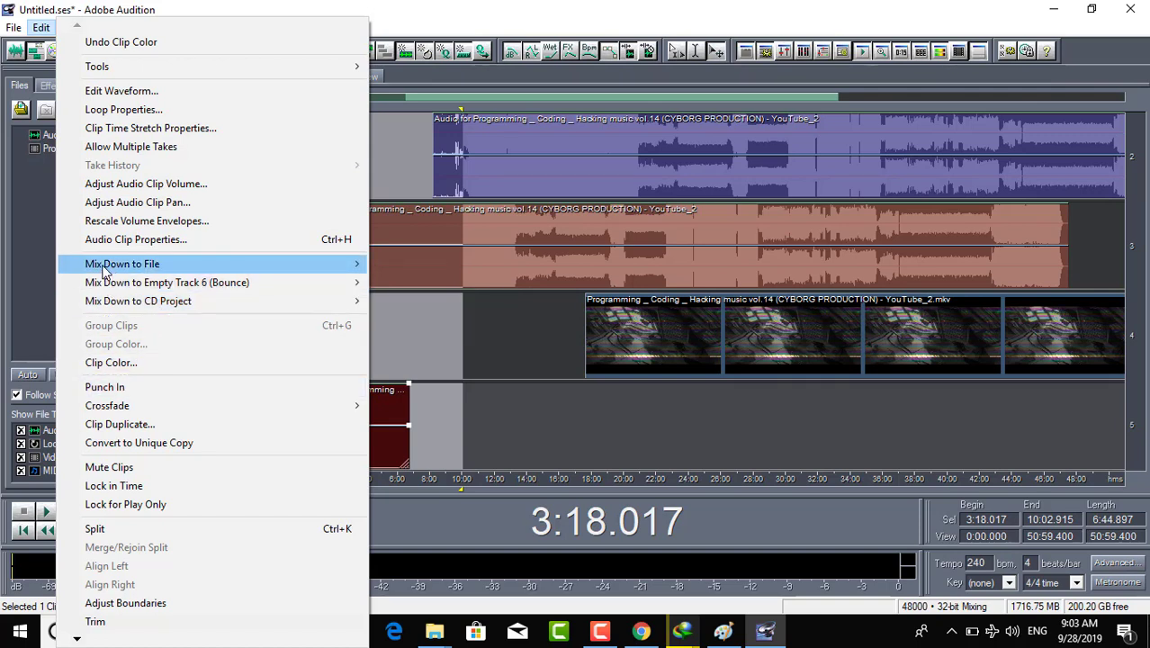
mouse_move(108, 273)
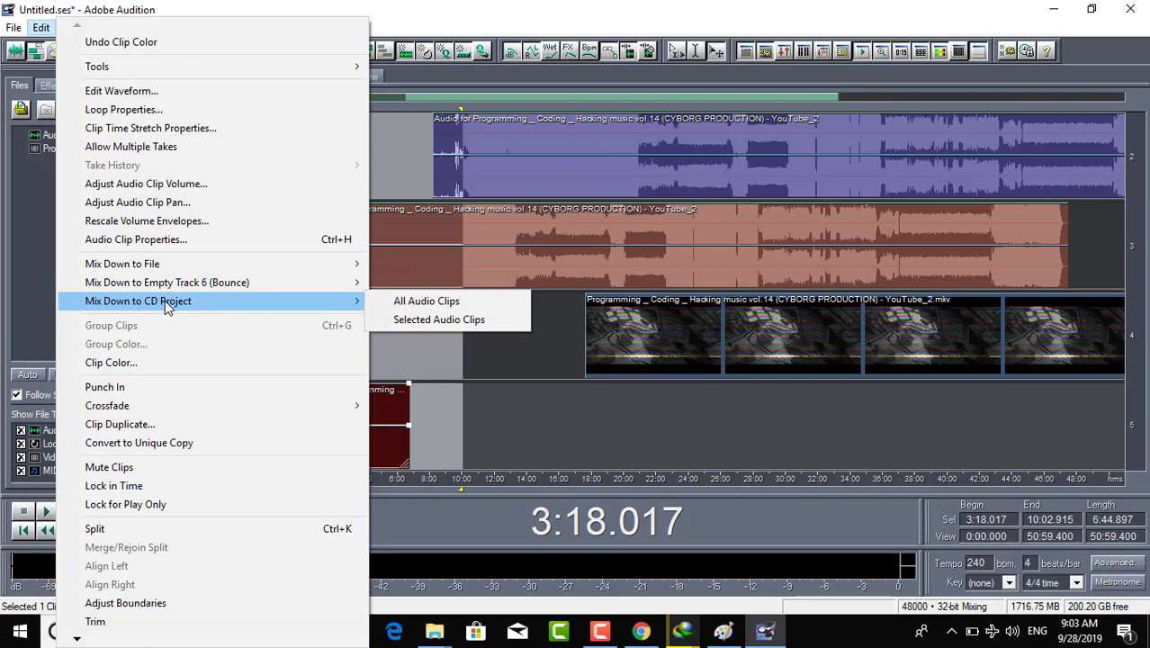
left_click(253, 391)
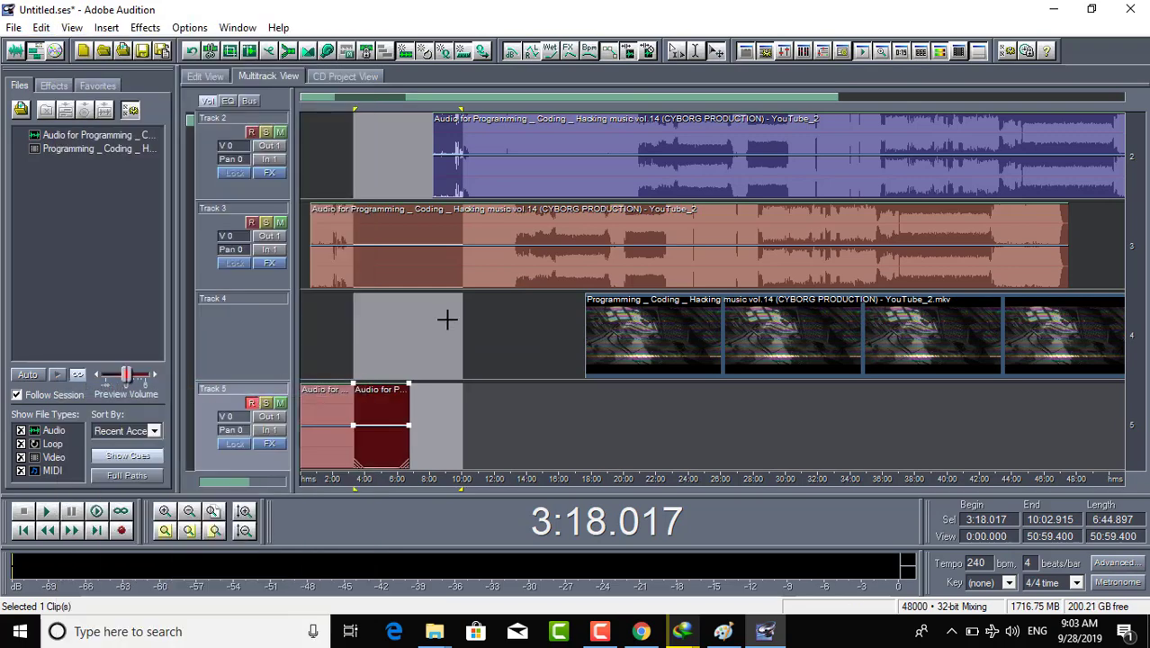
- Punch in the Track 3 clip over the selected time range and briefly play that range
left_click(413, 249)
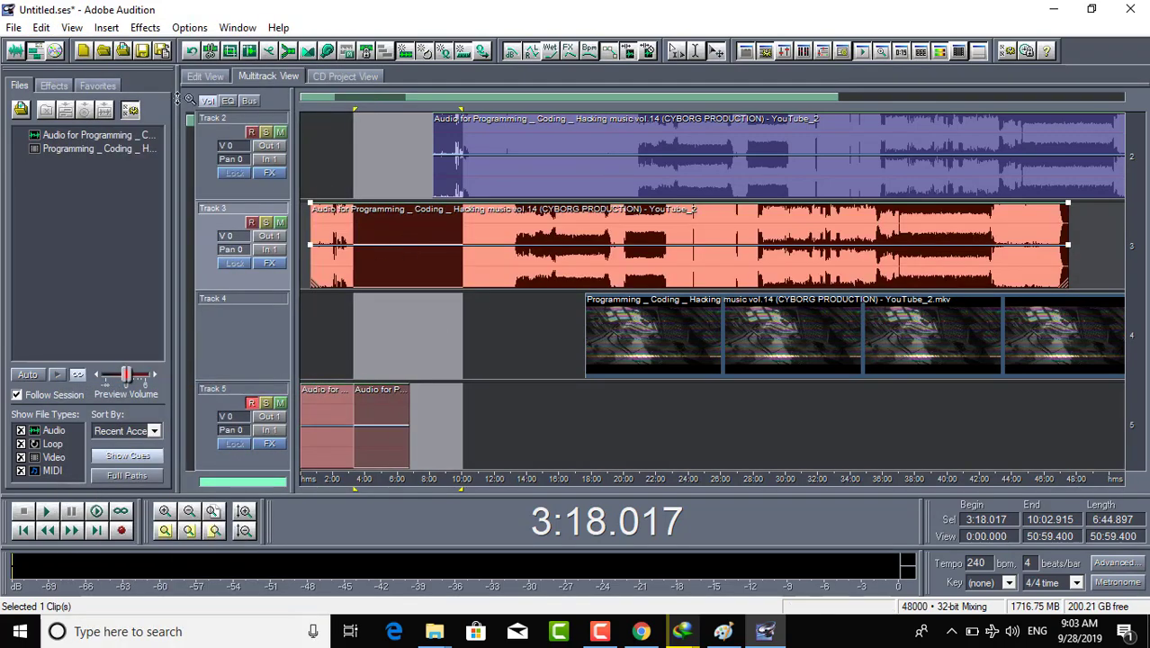
left_click(41, 27)
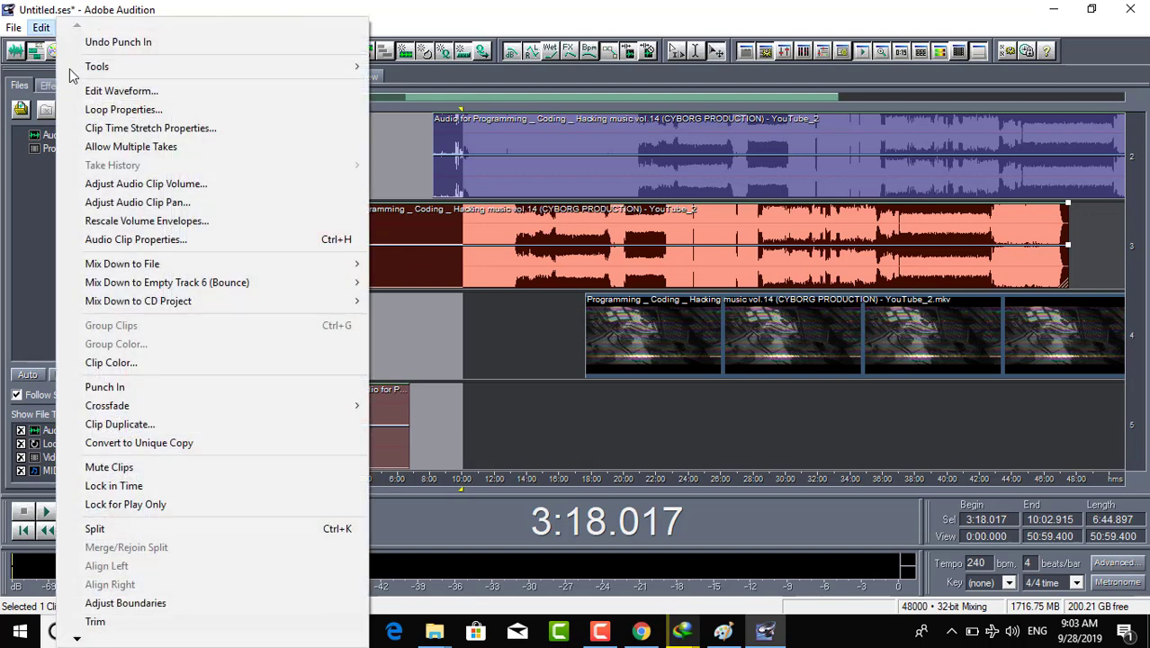
left_click(166, 393)
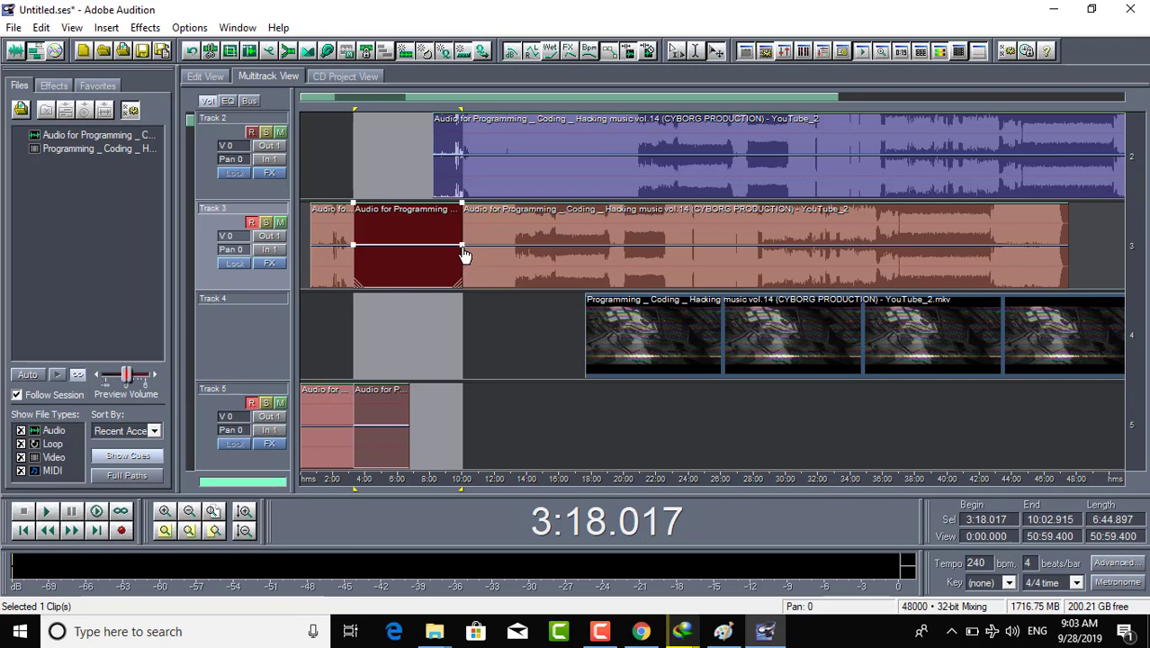
key("space")
key("space")
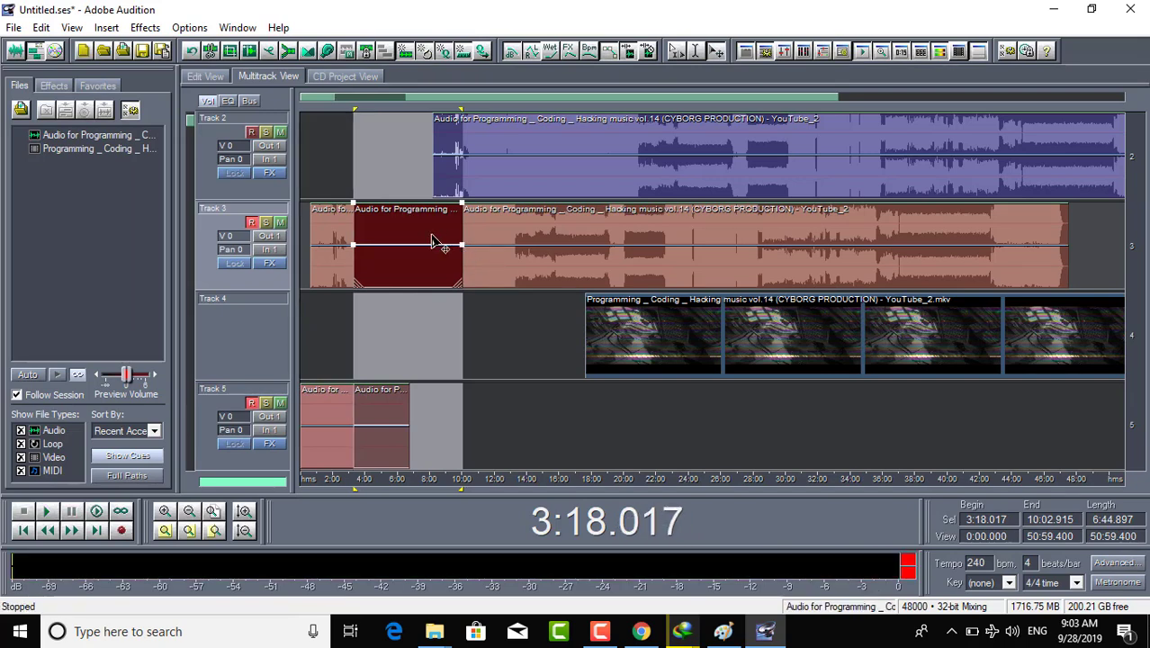
key("space")
key("space")
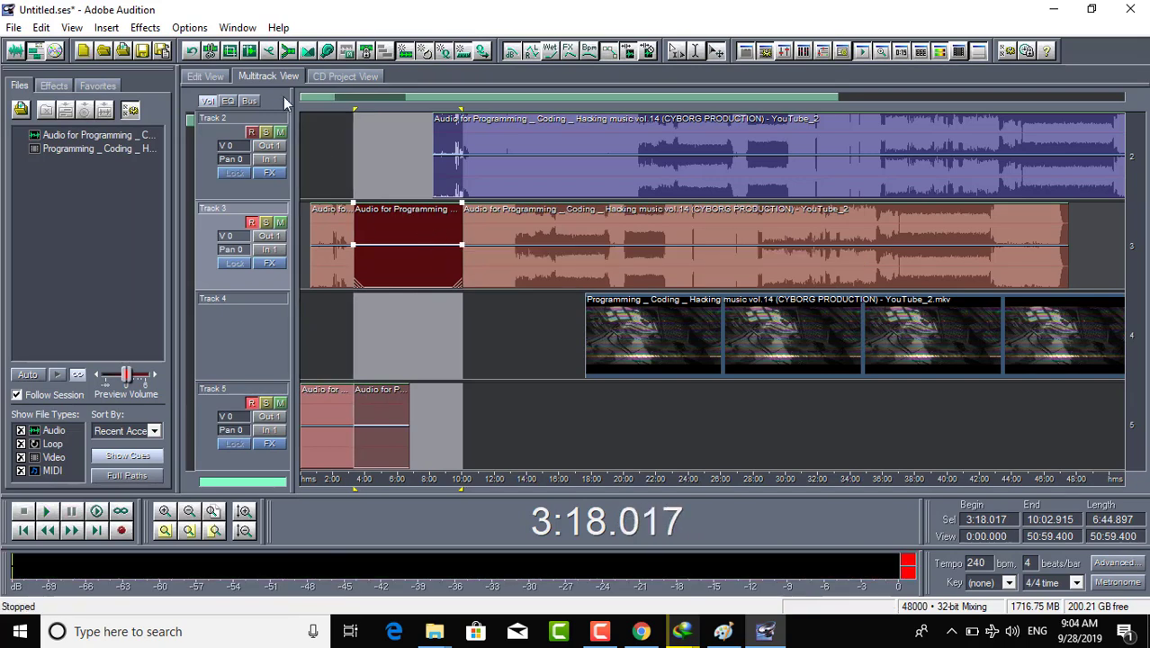
- Play the punched-in range of Track 3 once more, then undo the Track 3 punch-in
left_click(41, 27)
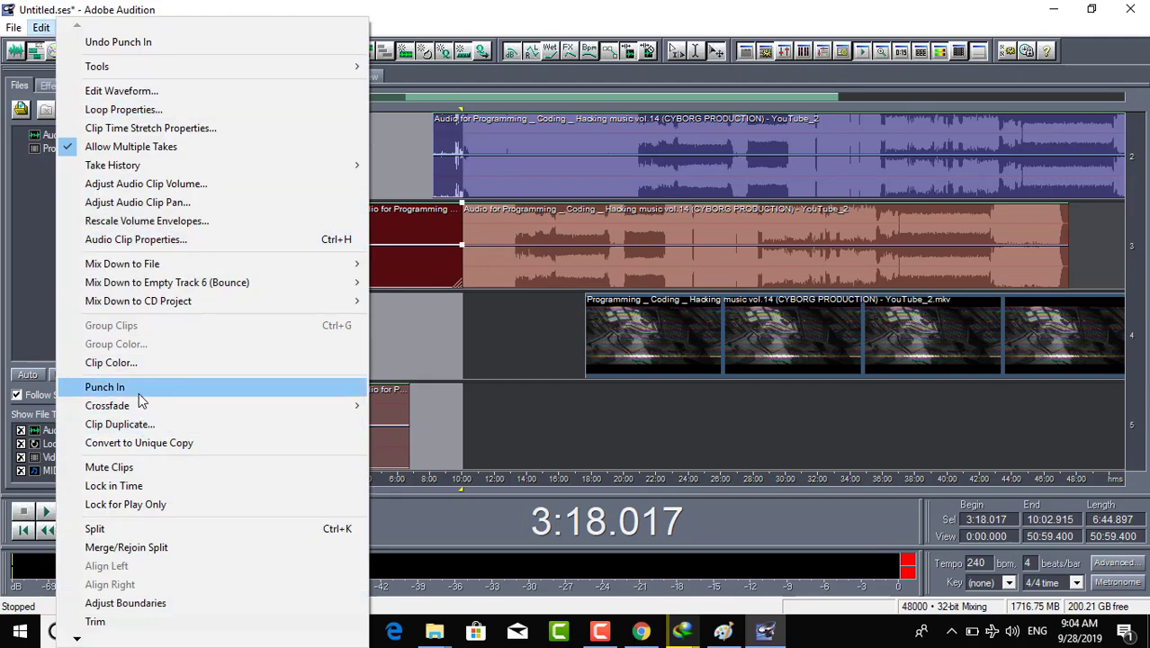
left_click(387, 277)
key("space")
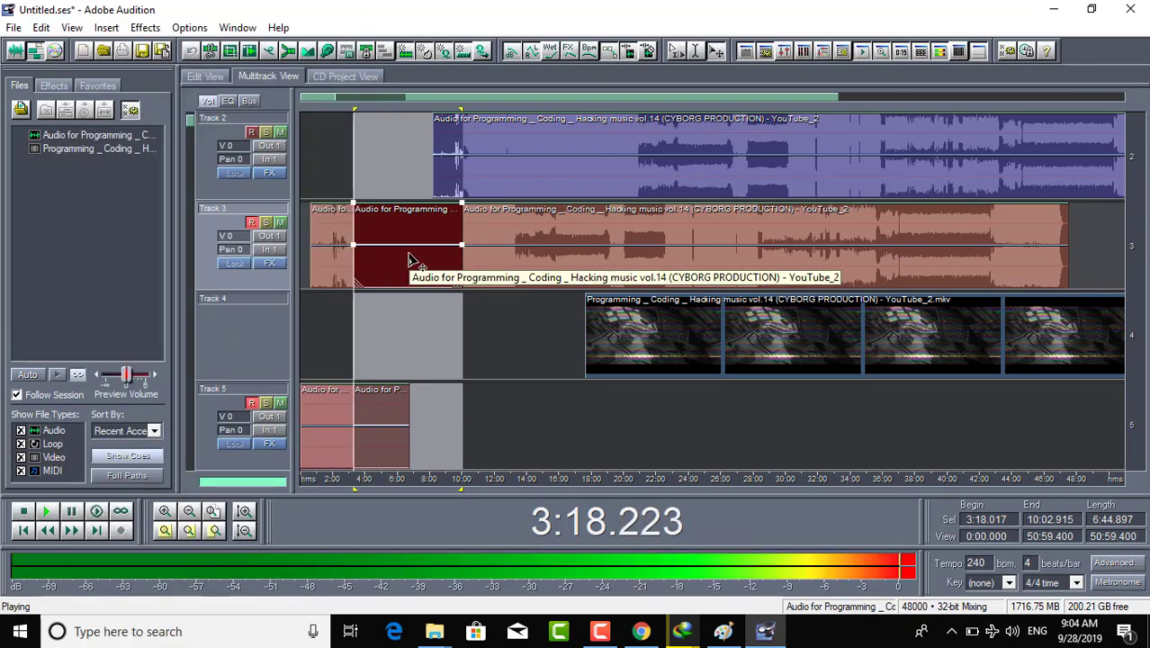
key("space")
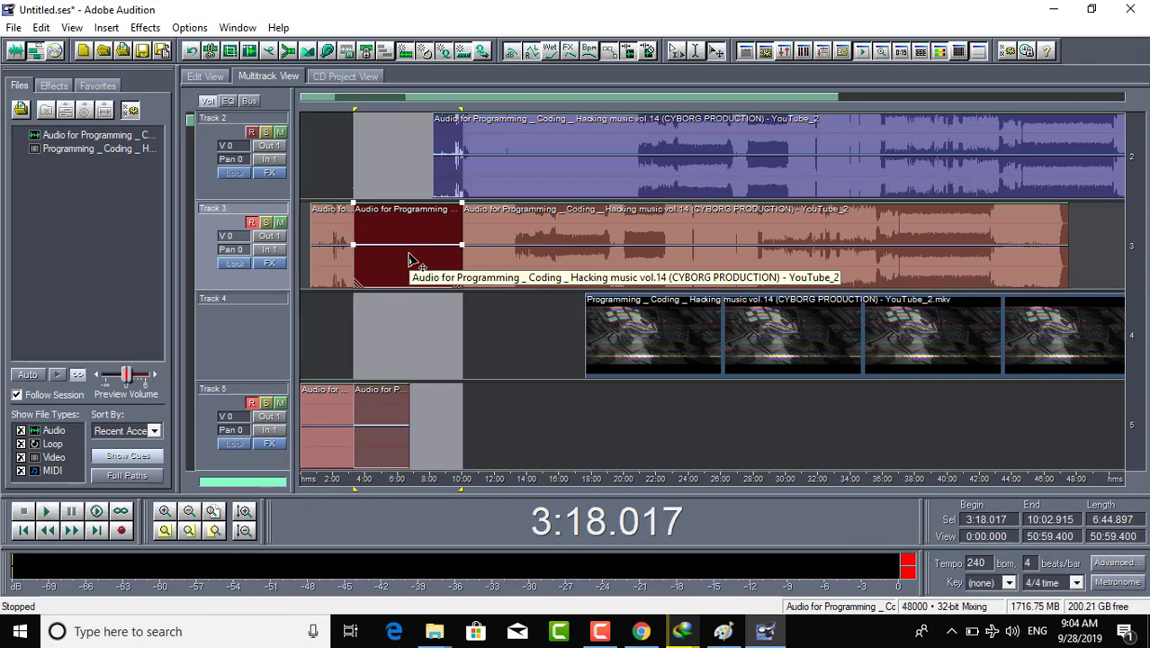
key("ctrl+z")
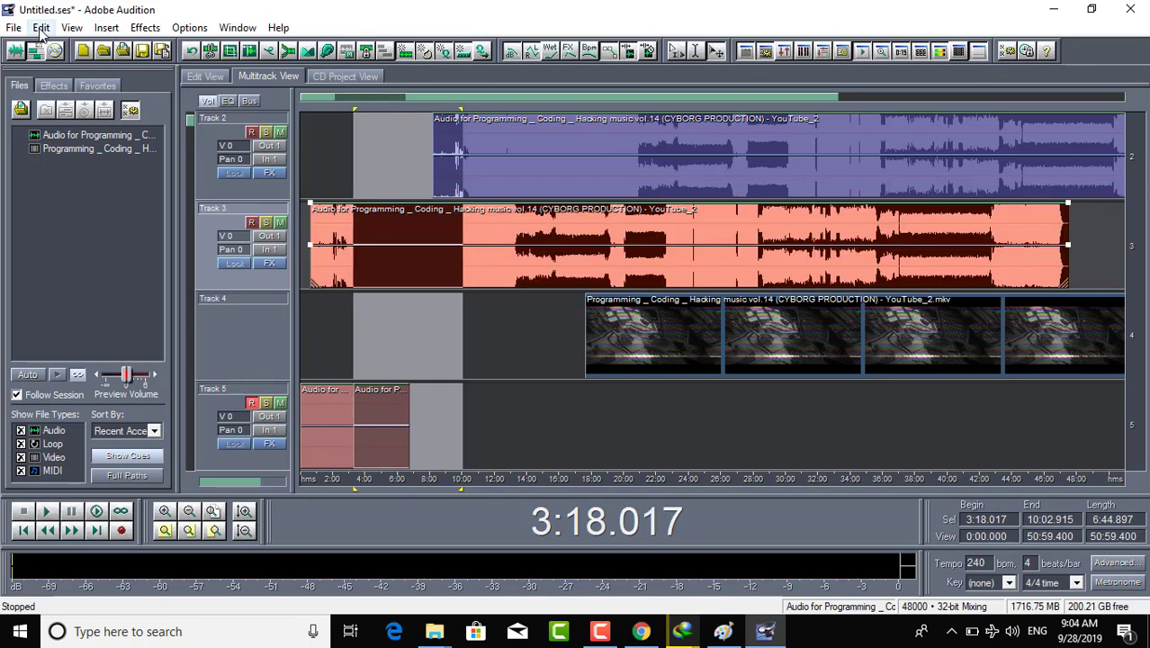
- Briefly play the selected range, then shift the Track 3 clip so it starts at 2:00.000
key("space")
key("space")
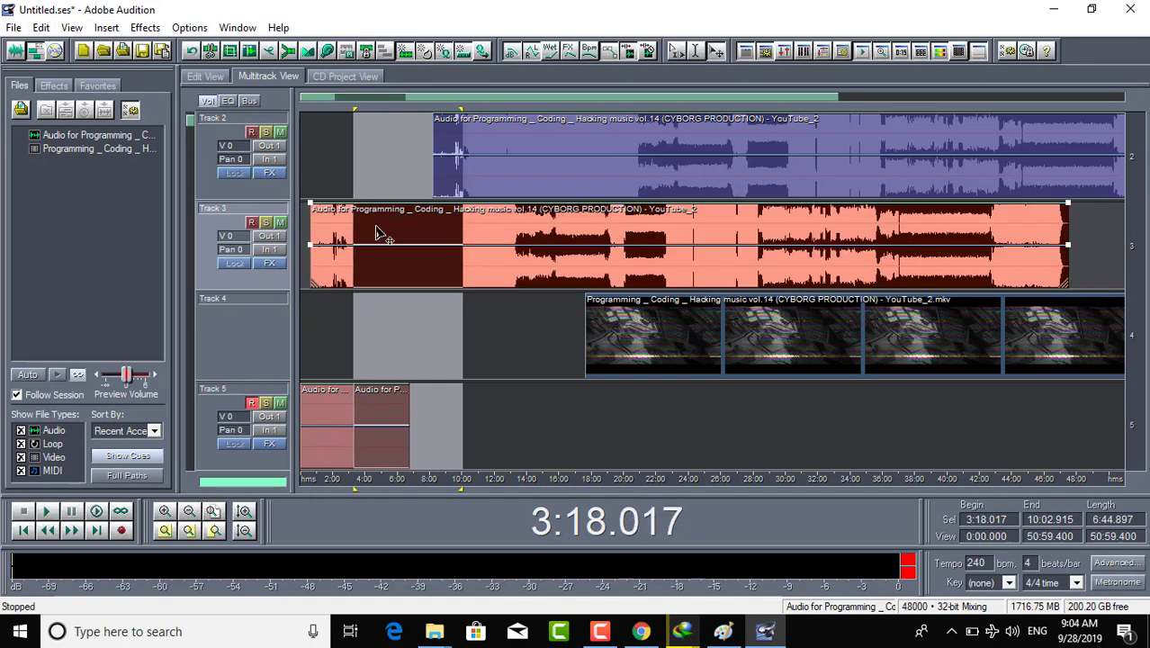
left_click_drag(337, 247, 329, 248)
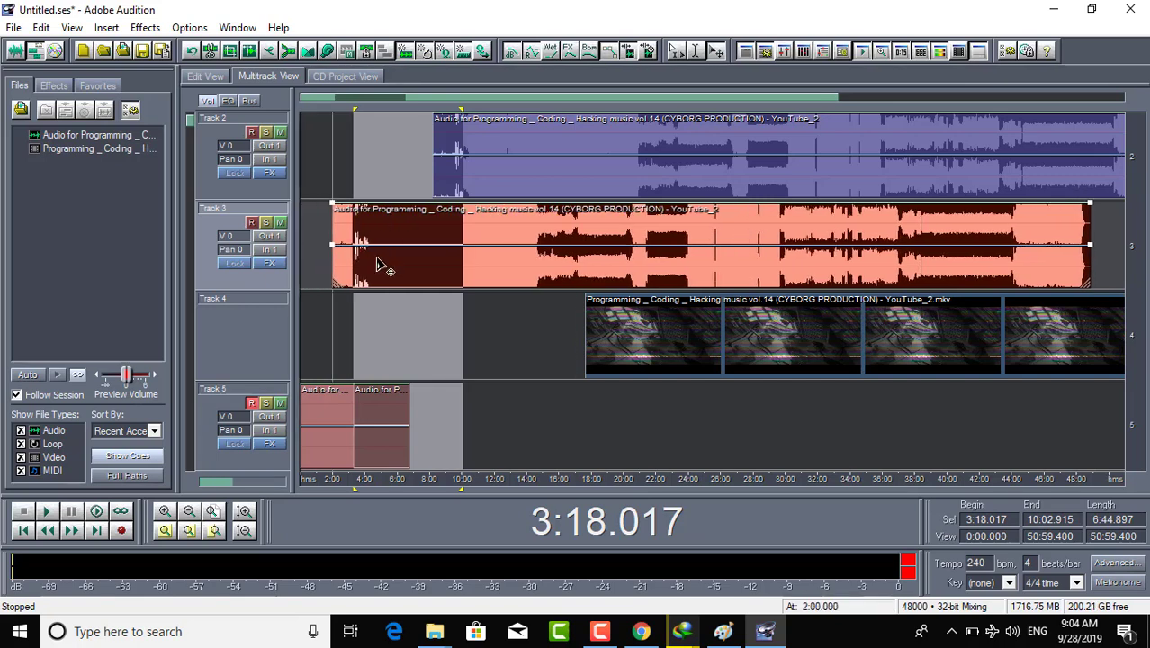
left_click(380, 177)
- Switch to the Edit View, select the waveform from about 2:54 to 8:00 and play it briefly
left_click(16, 51)
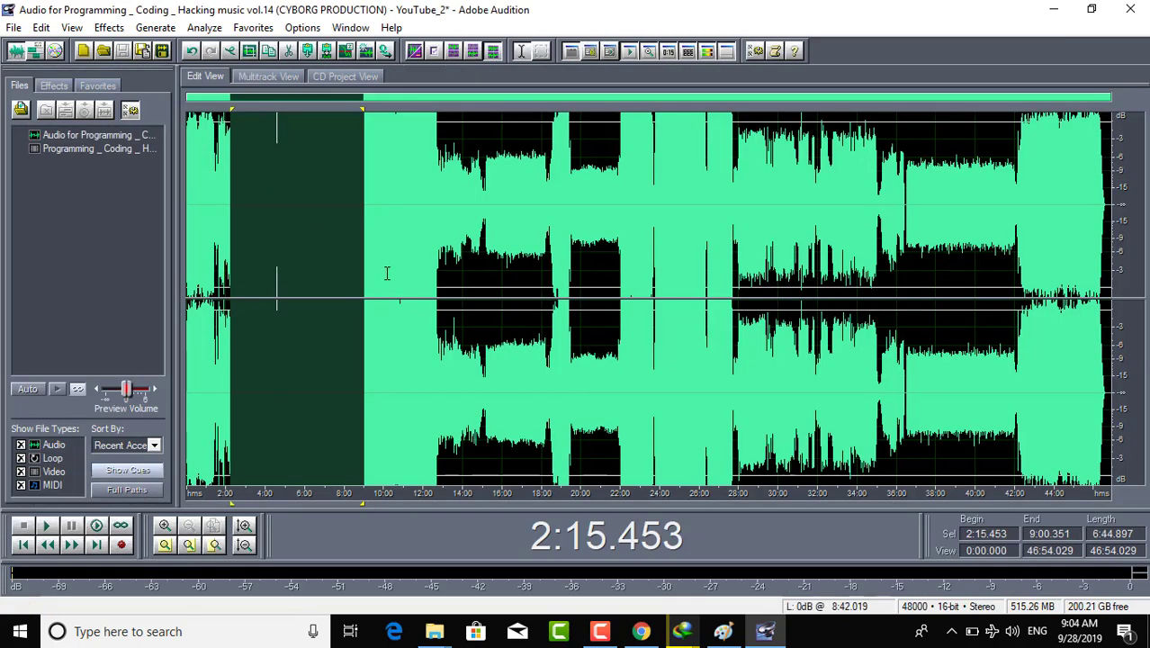
left_click(384, 273)
left_click_drag(344, 266, 244, 250)
key("space")
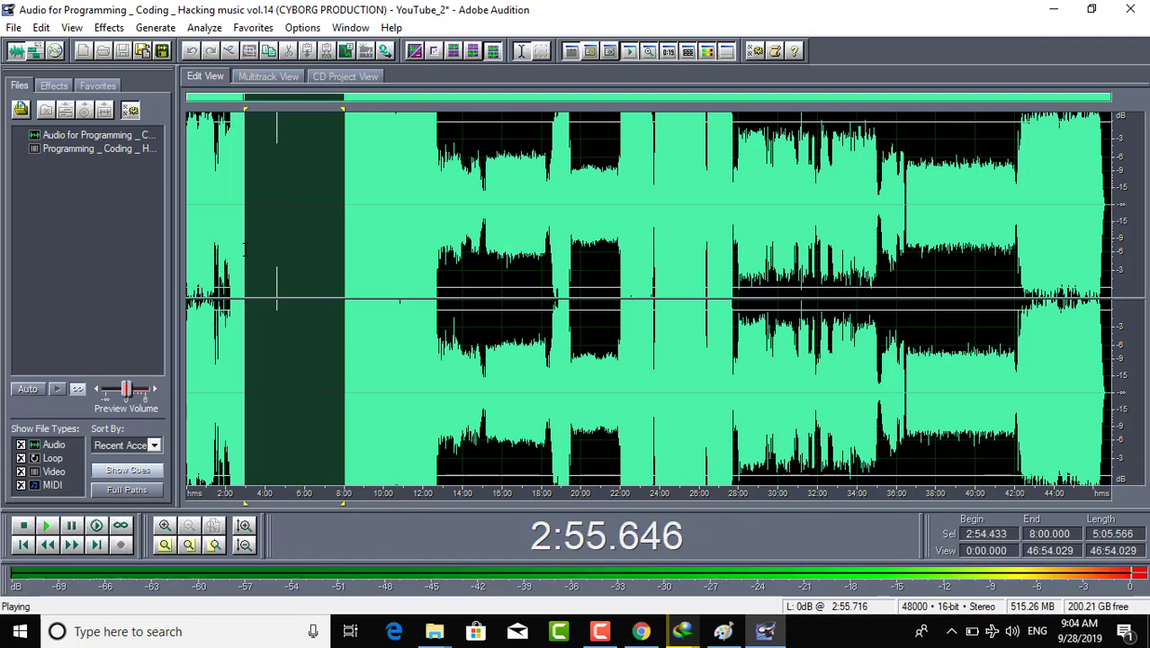
key("space")
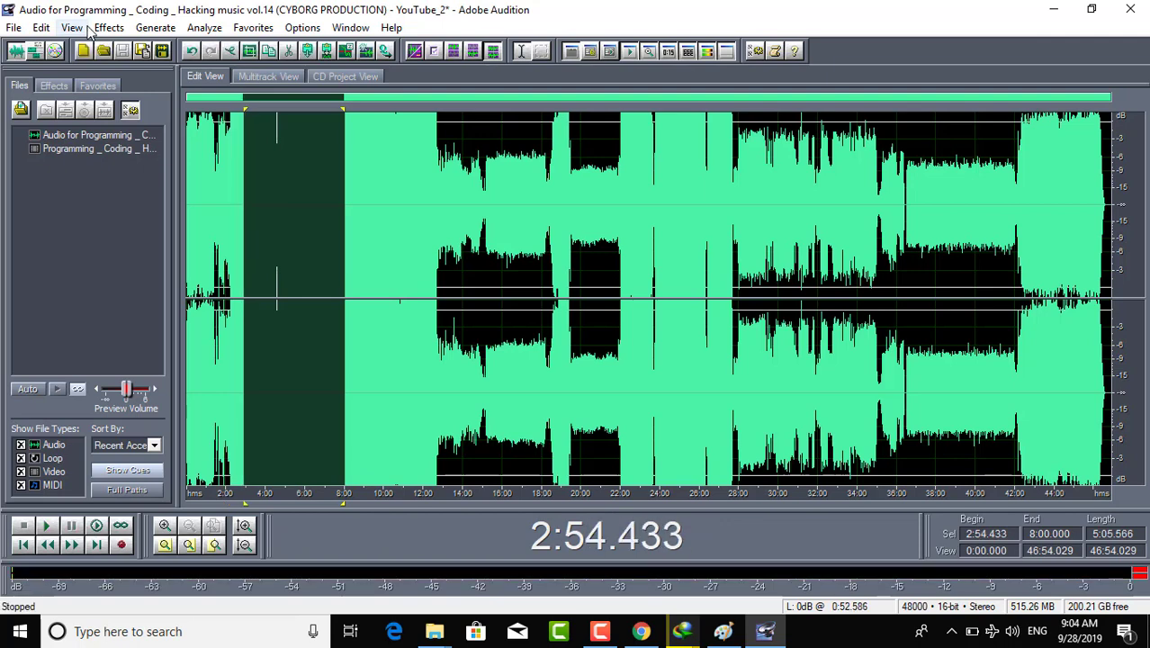
- Try Select Entire Wave on the audio, then clear the selection by placing the cursor at 4:00.000
left_click(42, 27)
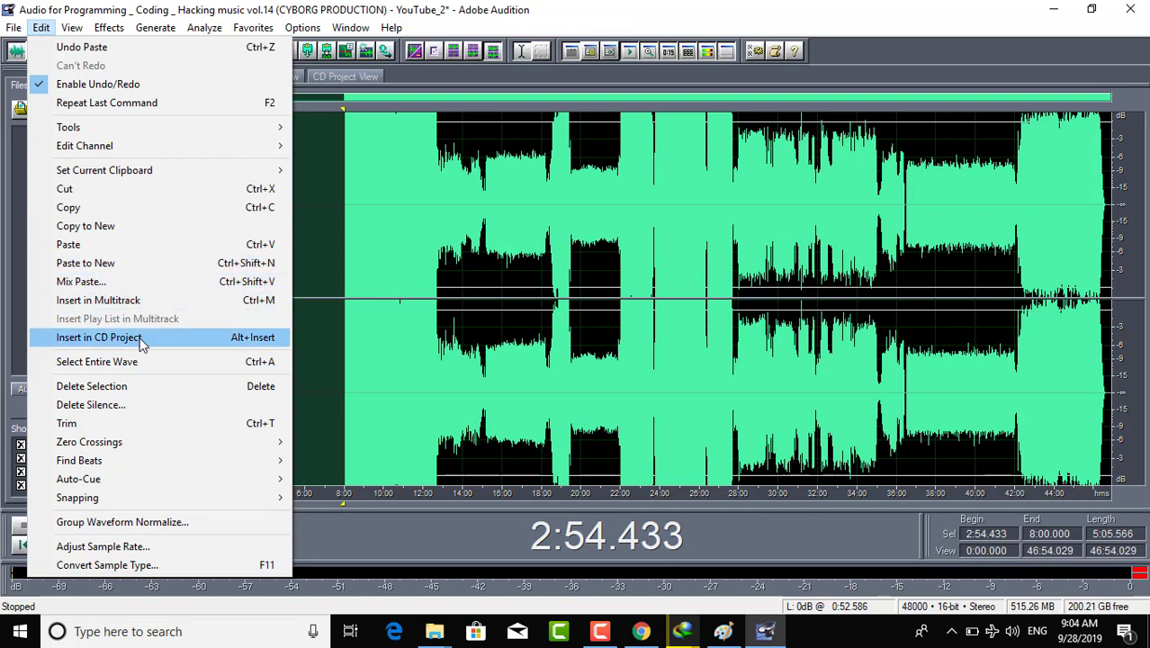
left_click(98, 368)
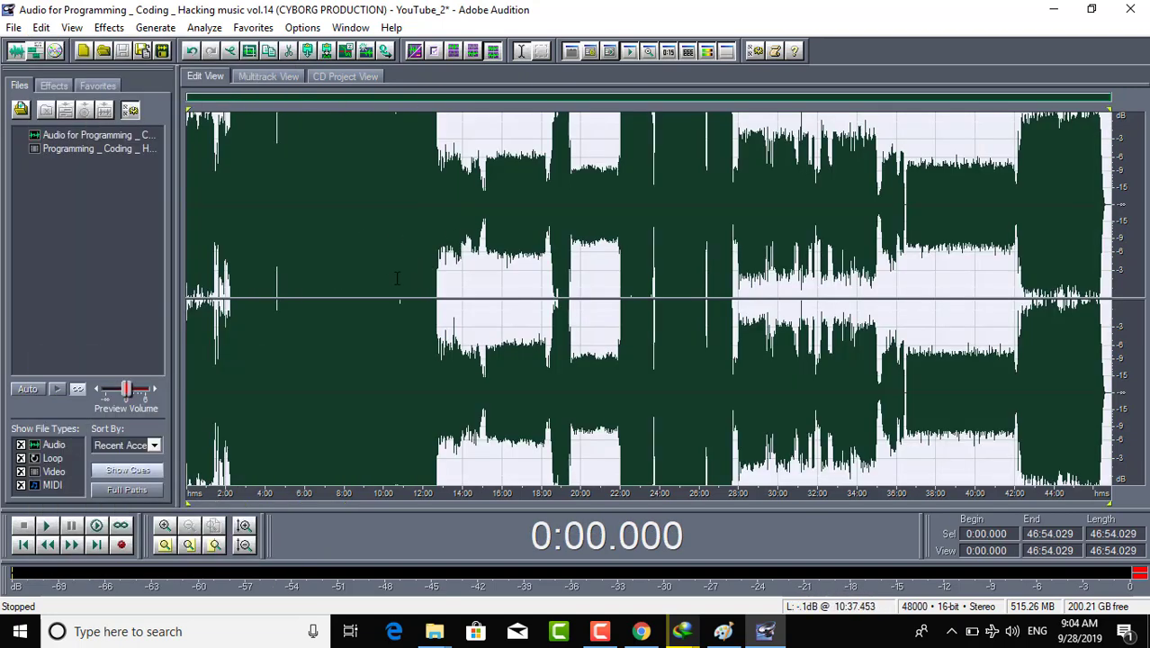
left_click(41, 27)
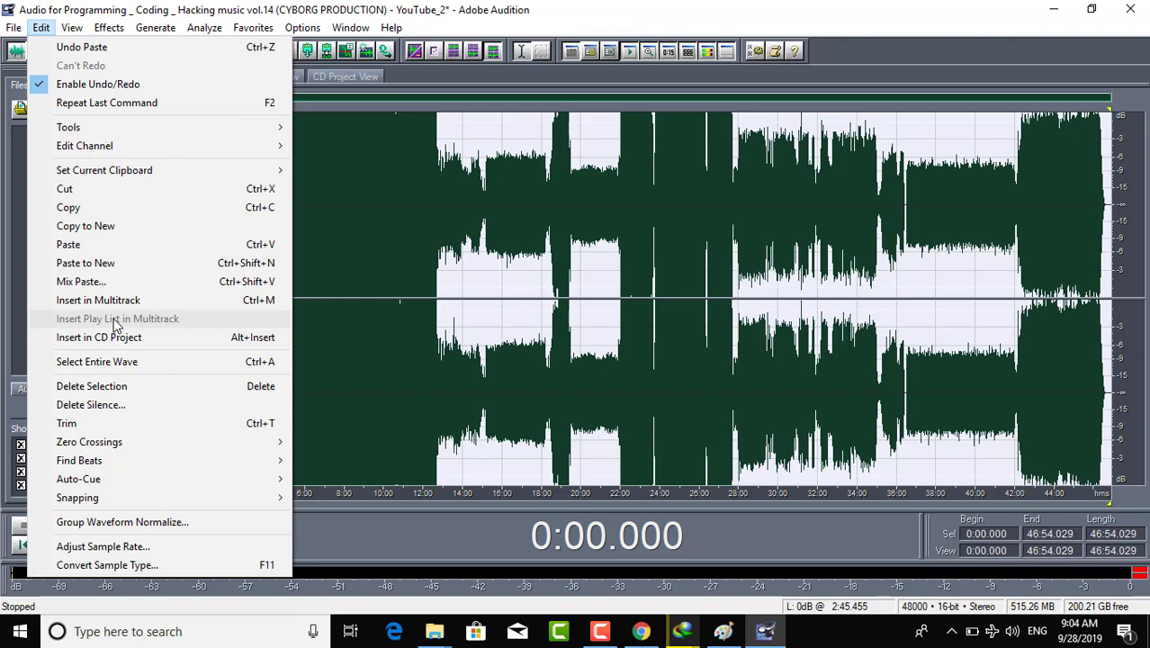
left_click(83, 364)
left_click(389, 241)
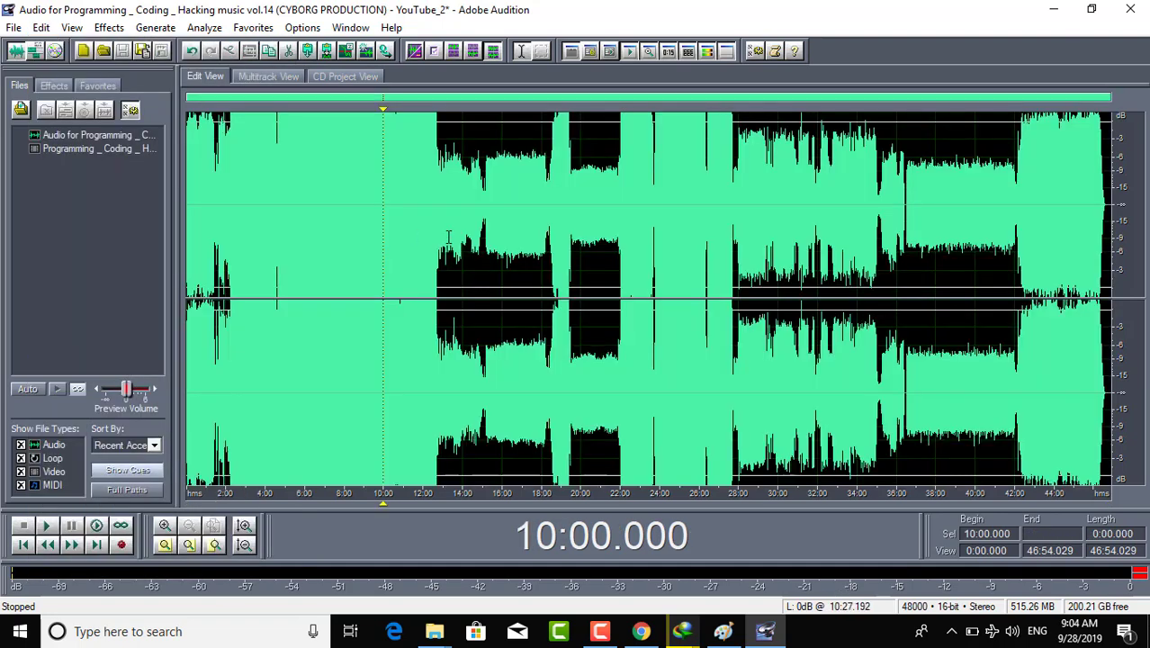
left_click_drag(447, 236, 352, 236)
left_click(264, 222)
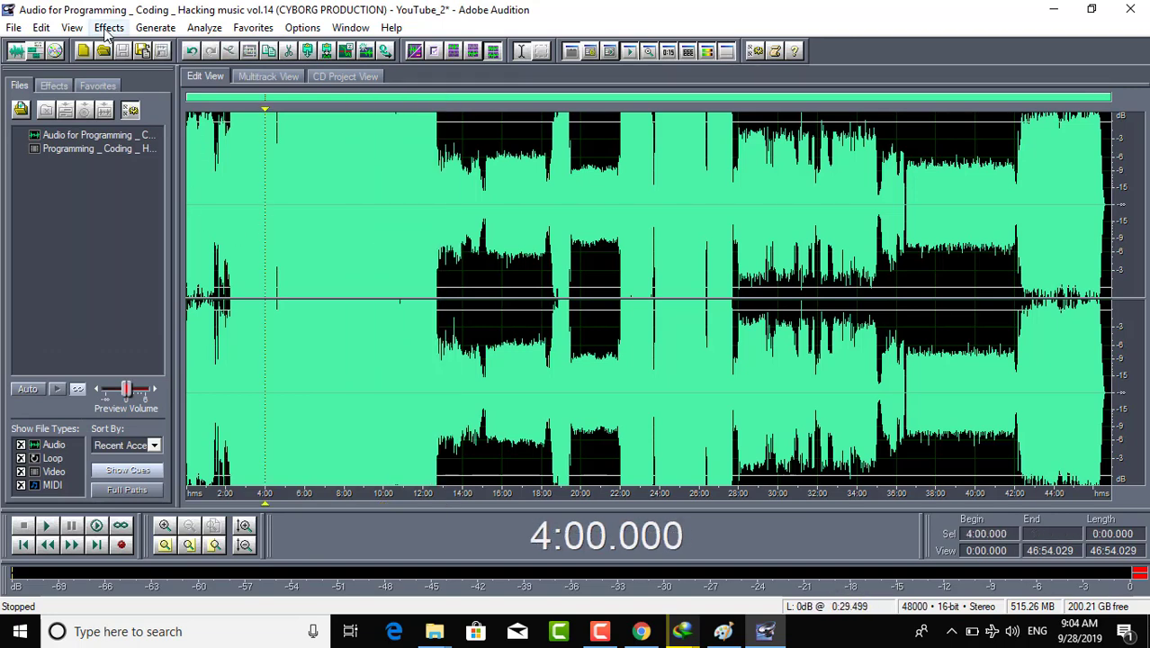
- Select the entire wave again and play it briefly from the beginning
left_click(41, 27)
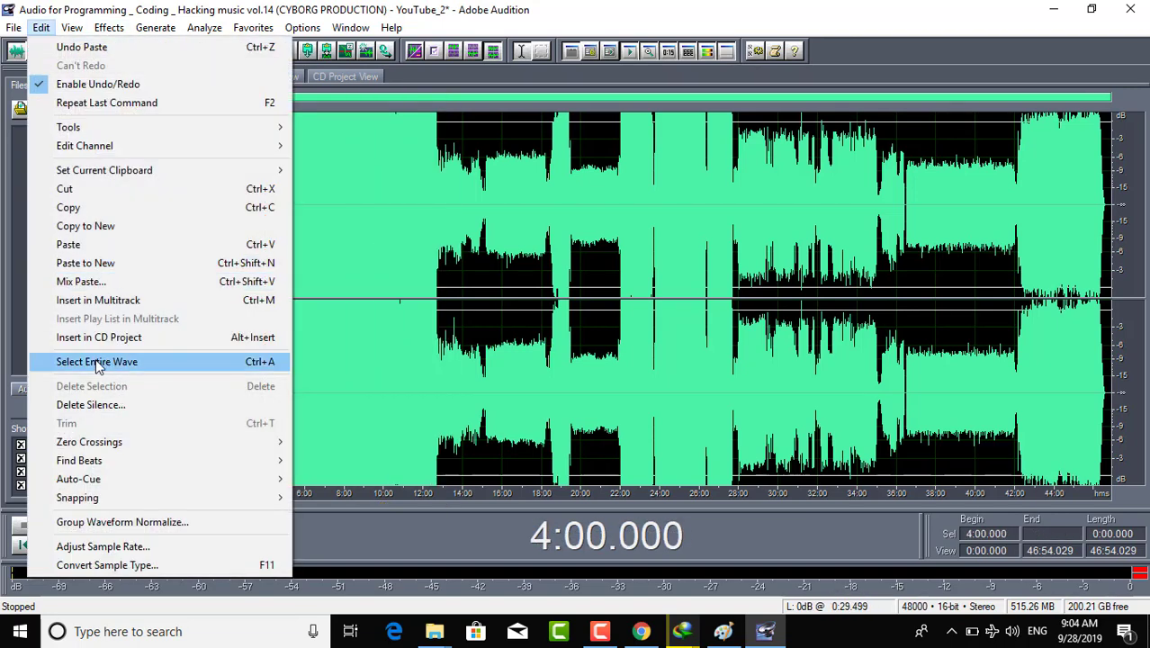
left_click(116, 363)
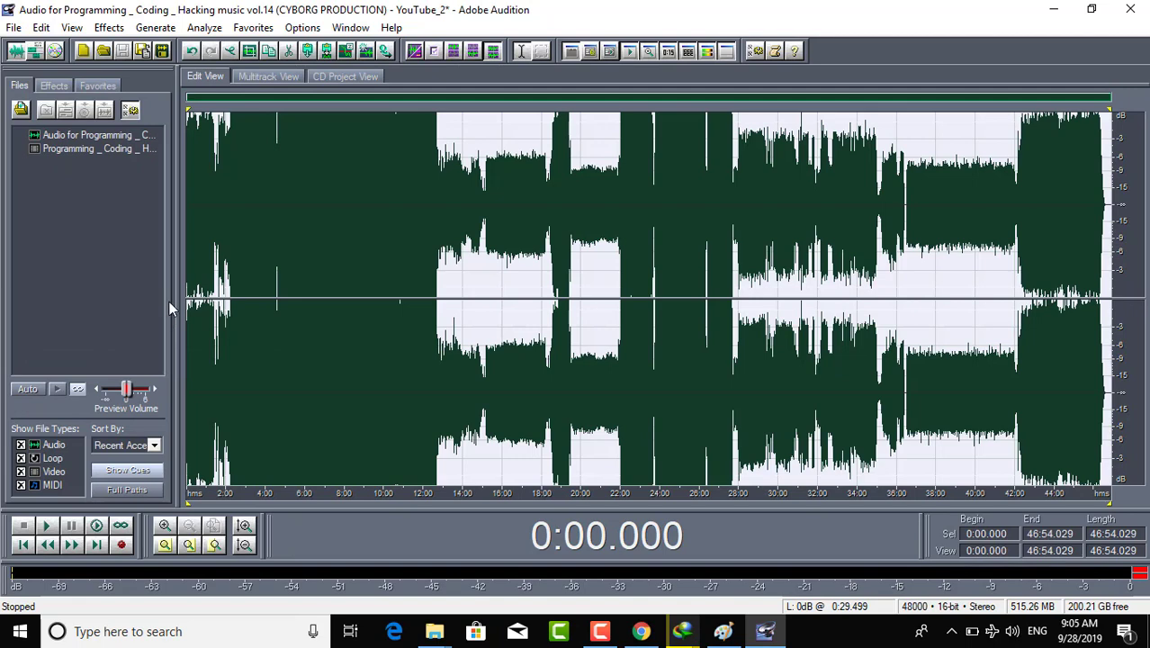
double_click(319, 288)
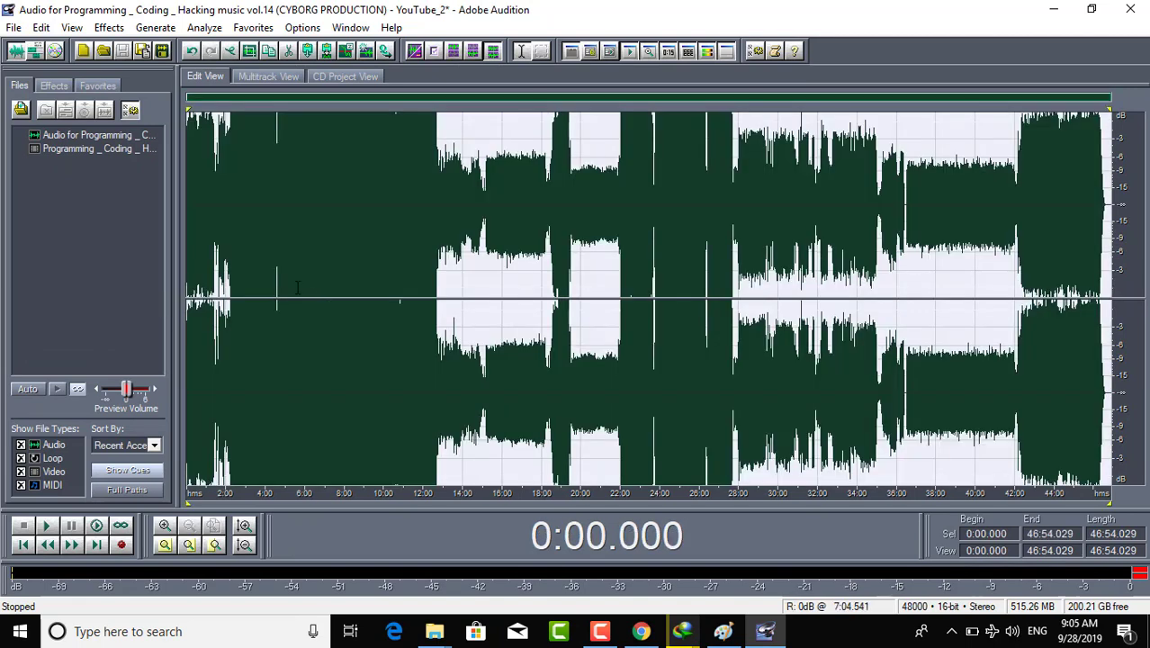
key("space")
key("space")
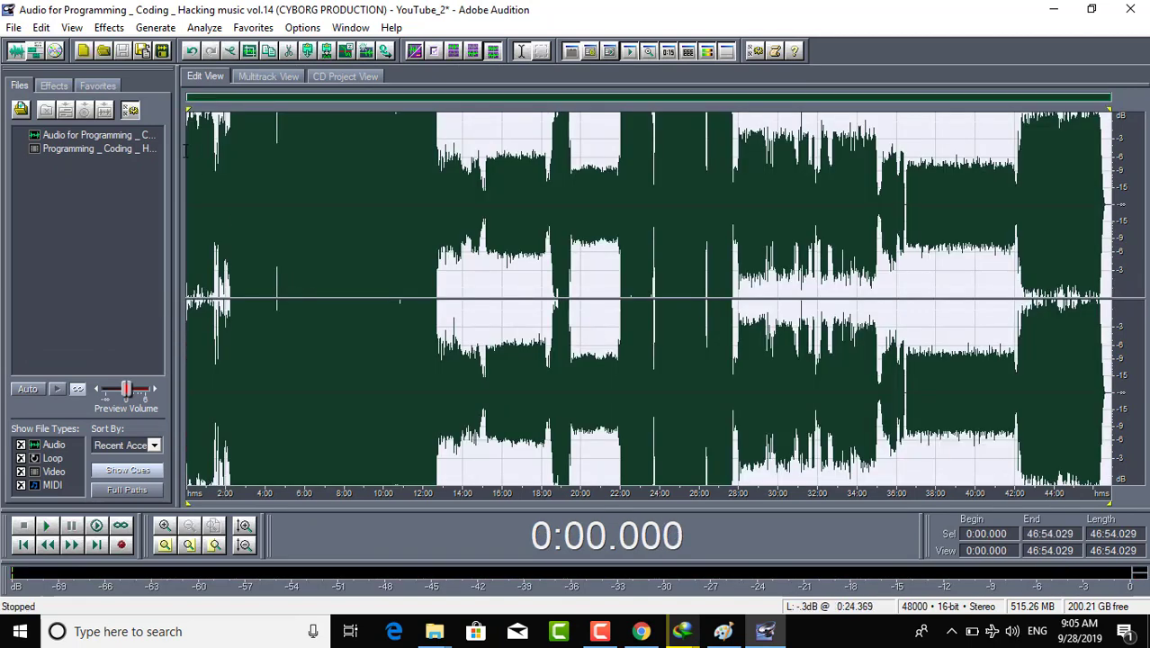
- Delete the fully selected waveform, then undo the deletion
left_click(43, 28)
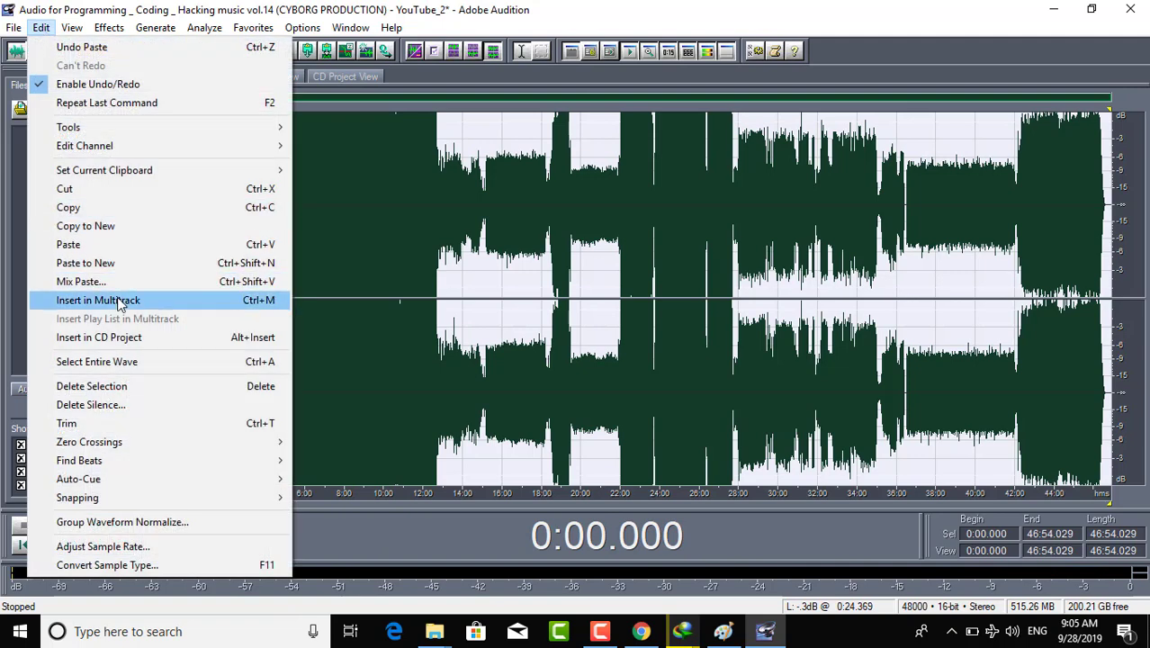
left_click(110, 393)
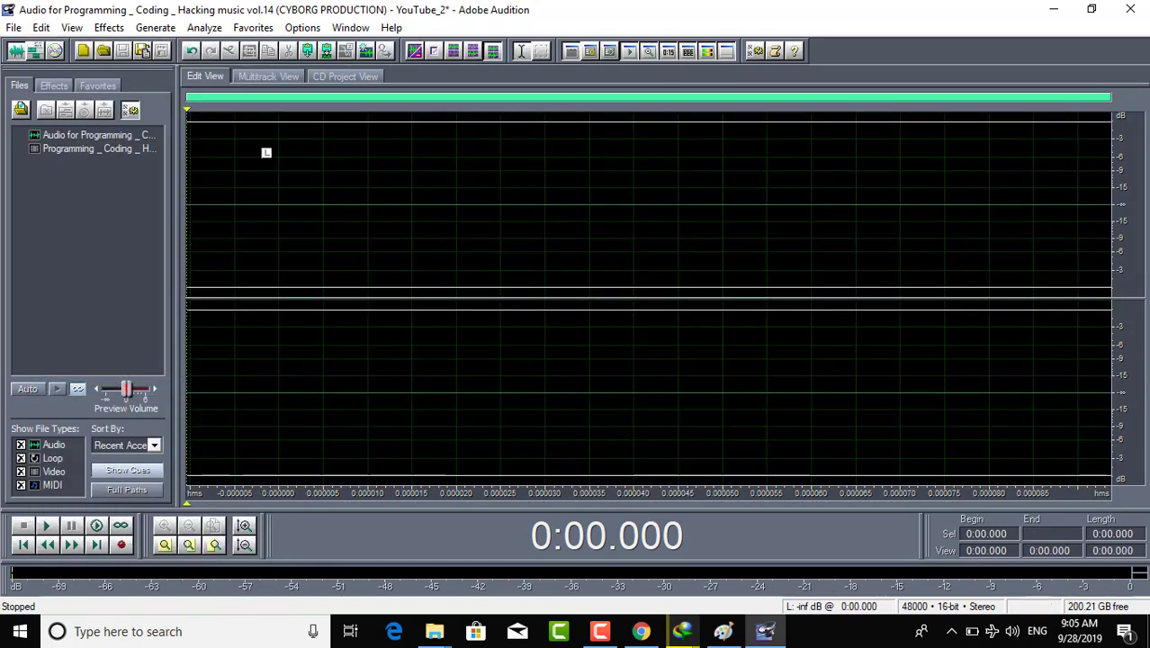
key("ctrl+z")
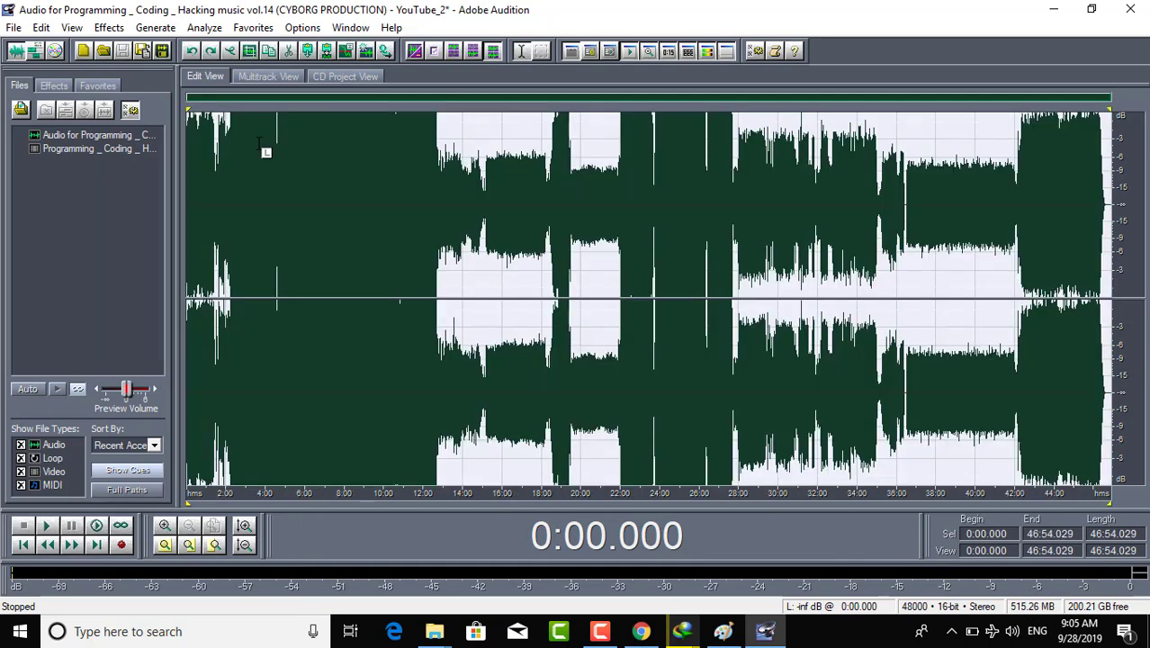
- Try Delete Silence on the entire wave with silence defined as below -40 dB, then cancel the scan and clear the selection
left_click(42, 28)
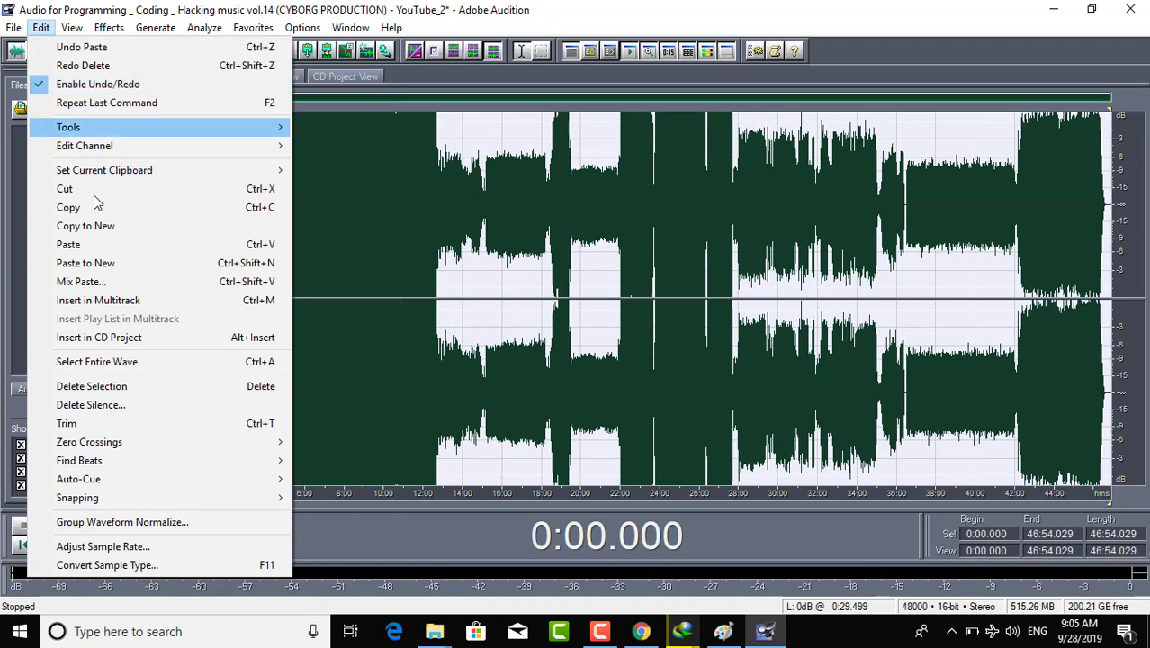
left_click(126, 404)
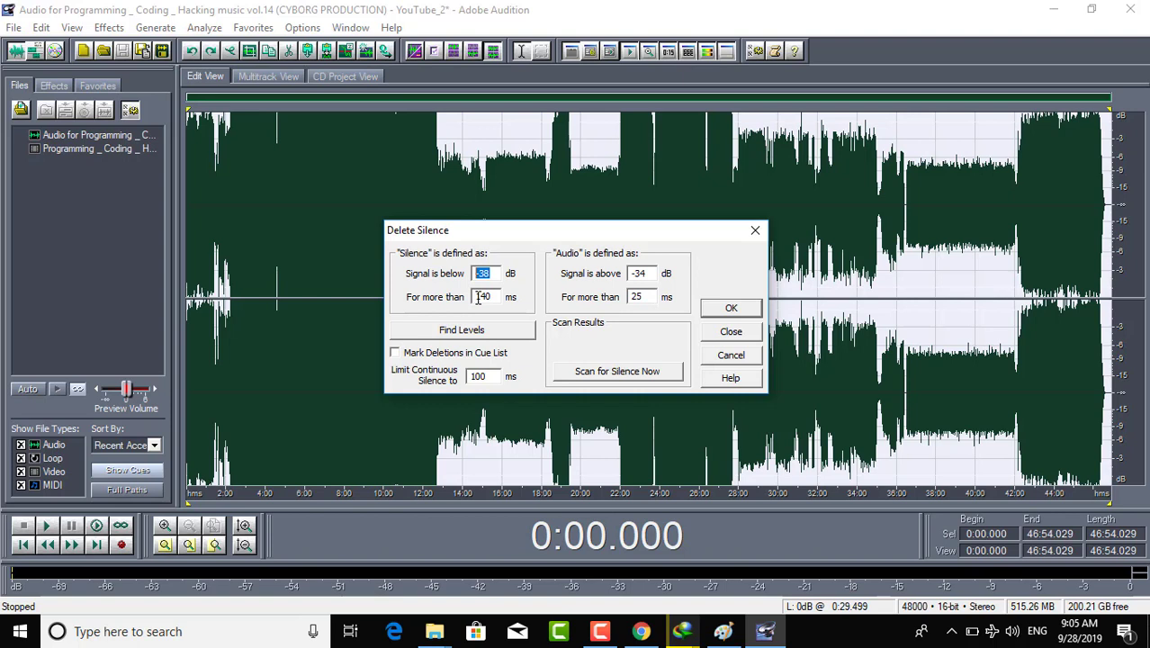
type("-40")
left_click_drag(495, 297, 461, 298)
left_click(729, 308)
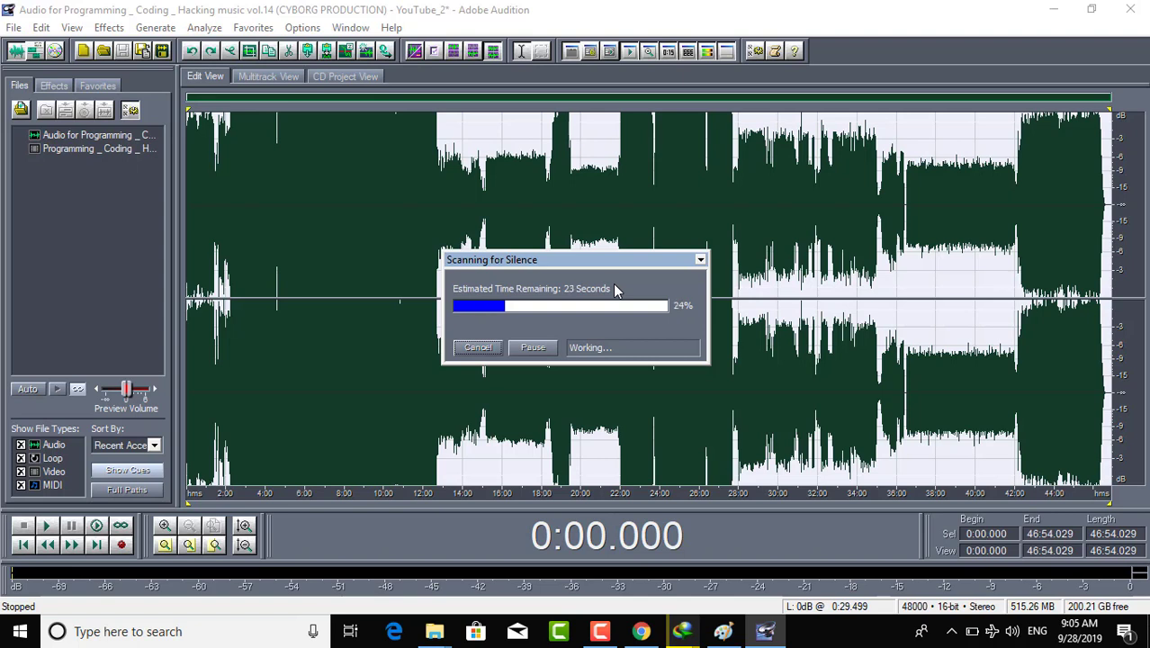
left_click(473, 341)
left_click_drag(473, 342, 396, 161)
left_click(336, 216)
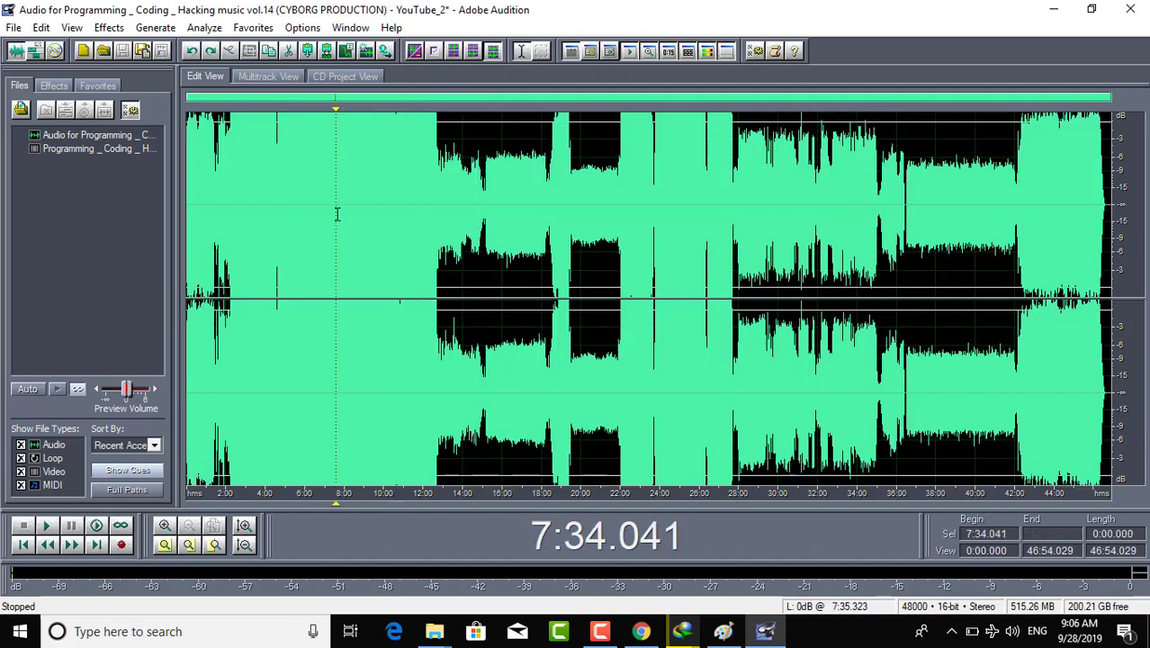
- Select the audio from 12:36.735 to 16:00.000, play it briefly and trim the wave to that selection
left_click_drag(501, 220, 437, 227)
key("space")
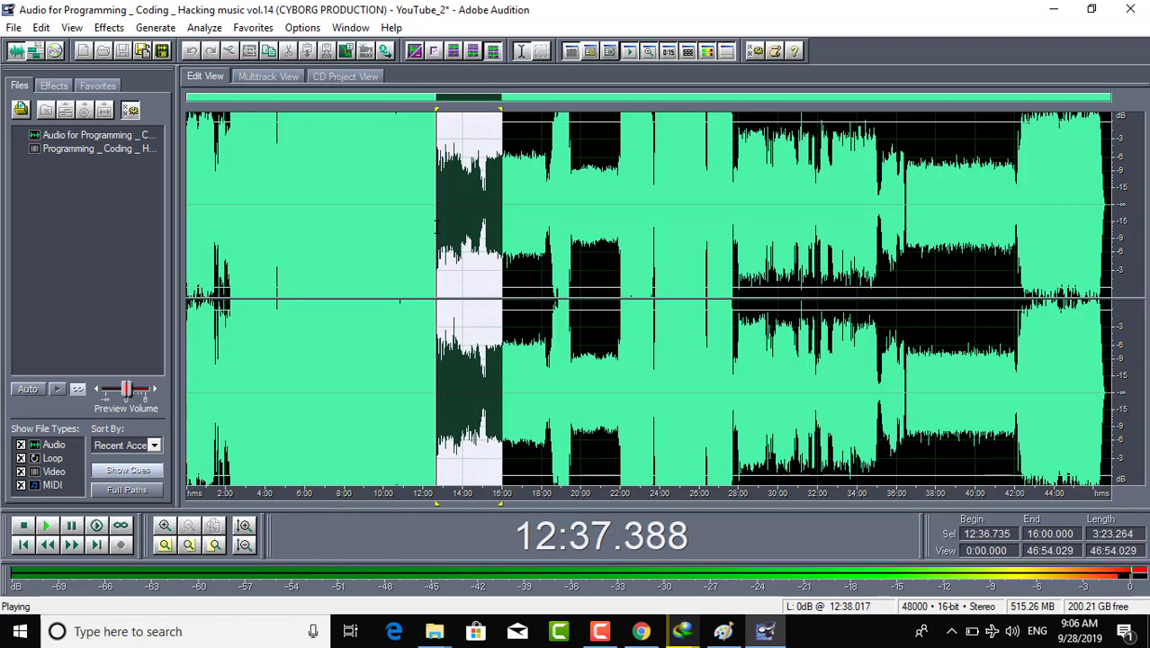
key("space")
left_click(42, 27)
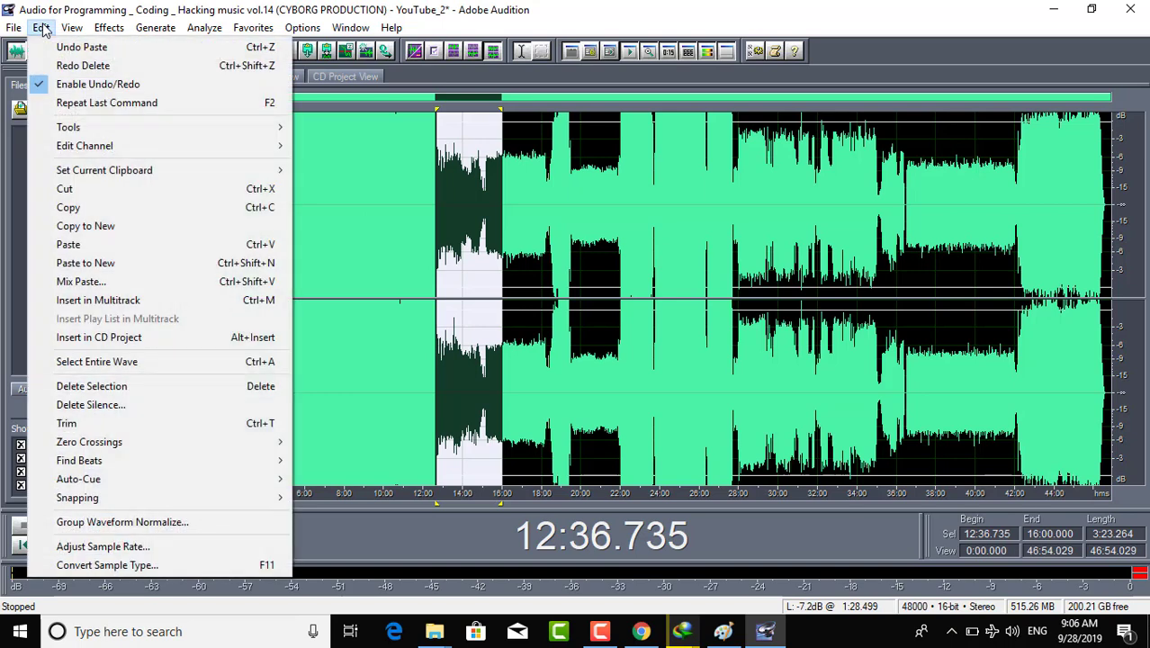
mouse_move(85, 172)
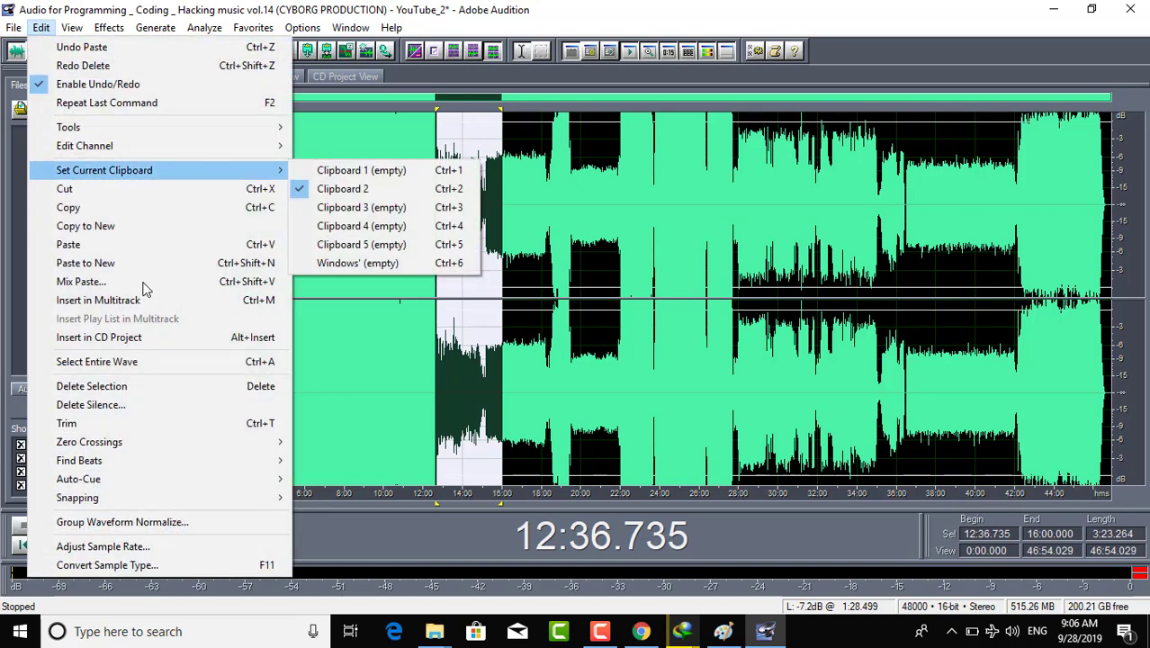
left_click(101, 425)
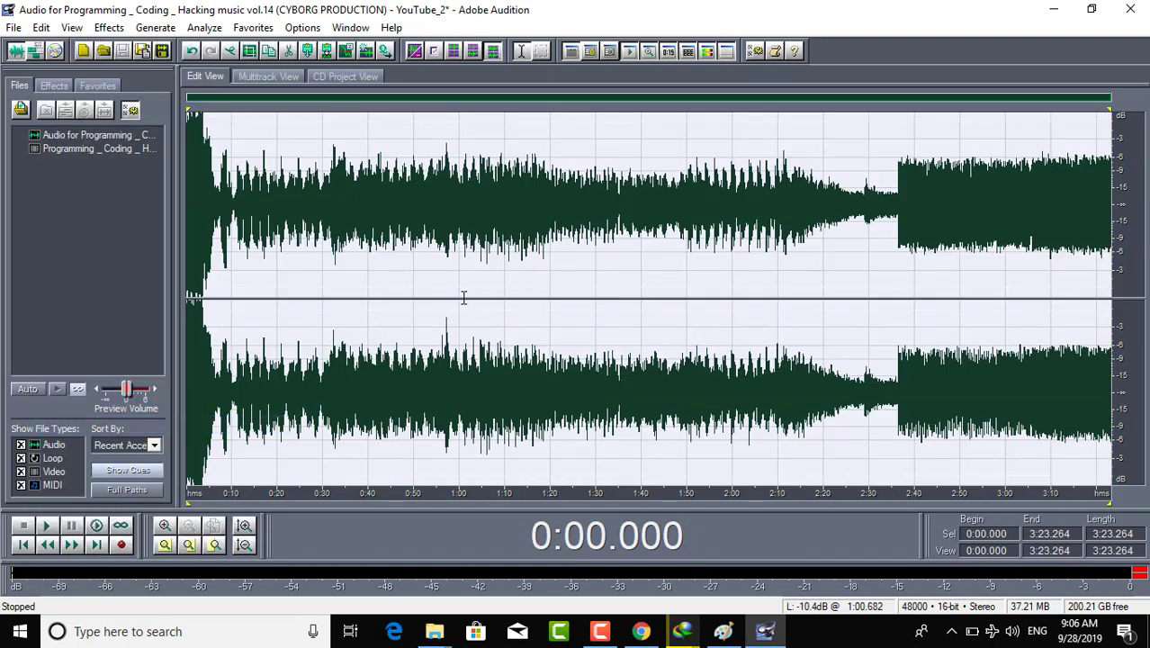
- Play the trimmed audio briefly, select the section from 0:06.855 to 2:35.830 to examine it, then clear the selection
key("space")
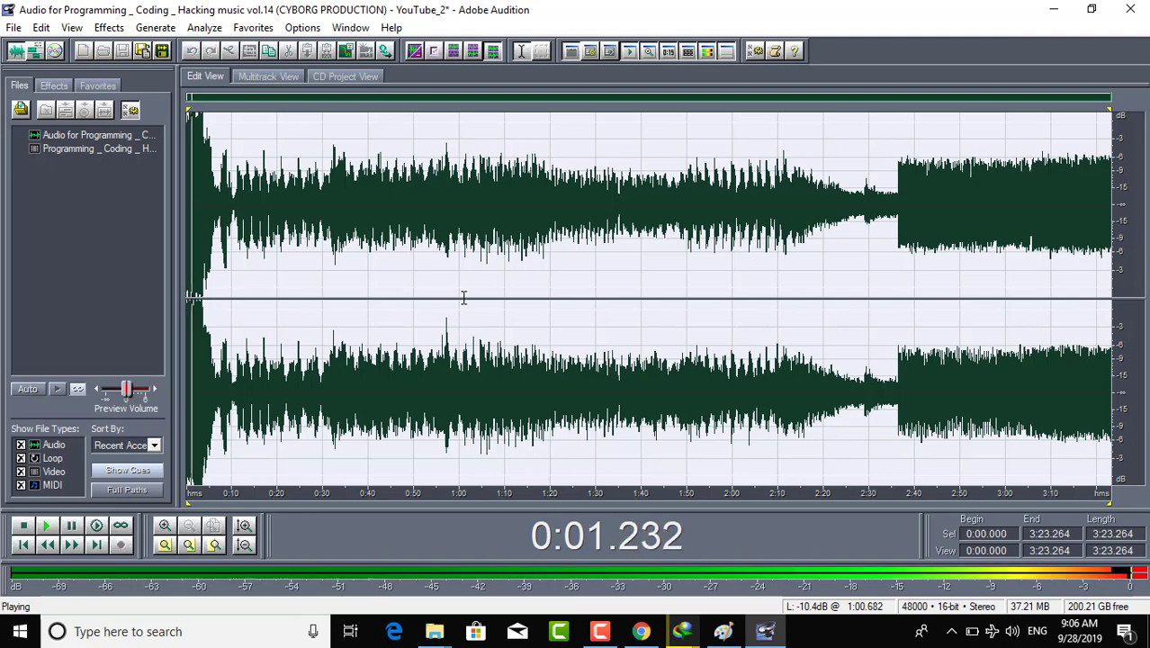
key("space")
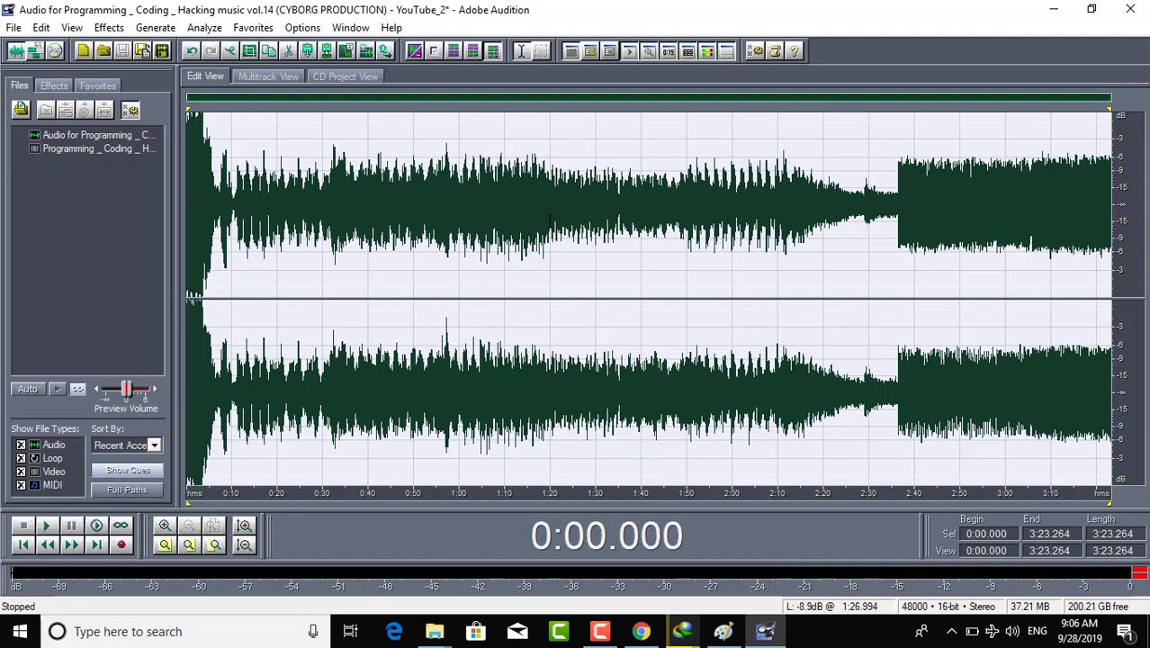
left_click(624, 219)
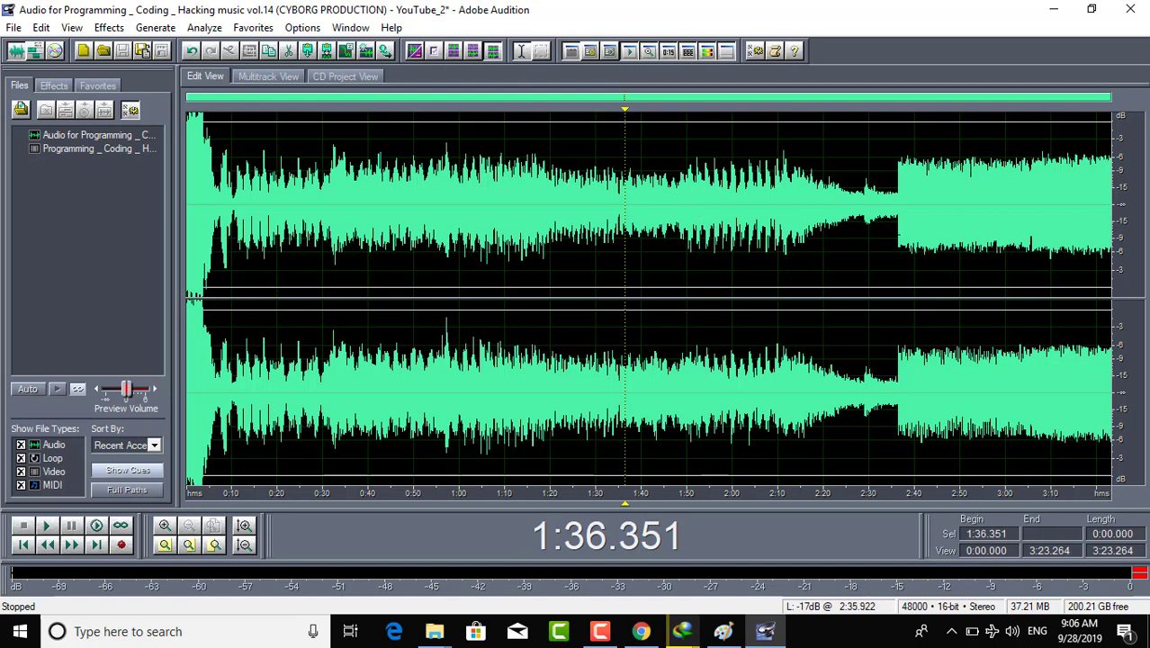
left_click(897, 219)
left_click_drag(899, 219, 946, 218)
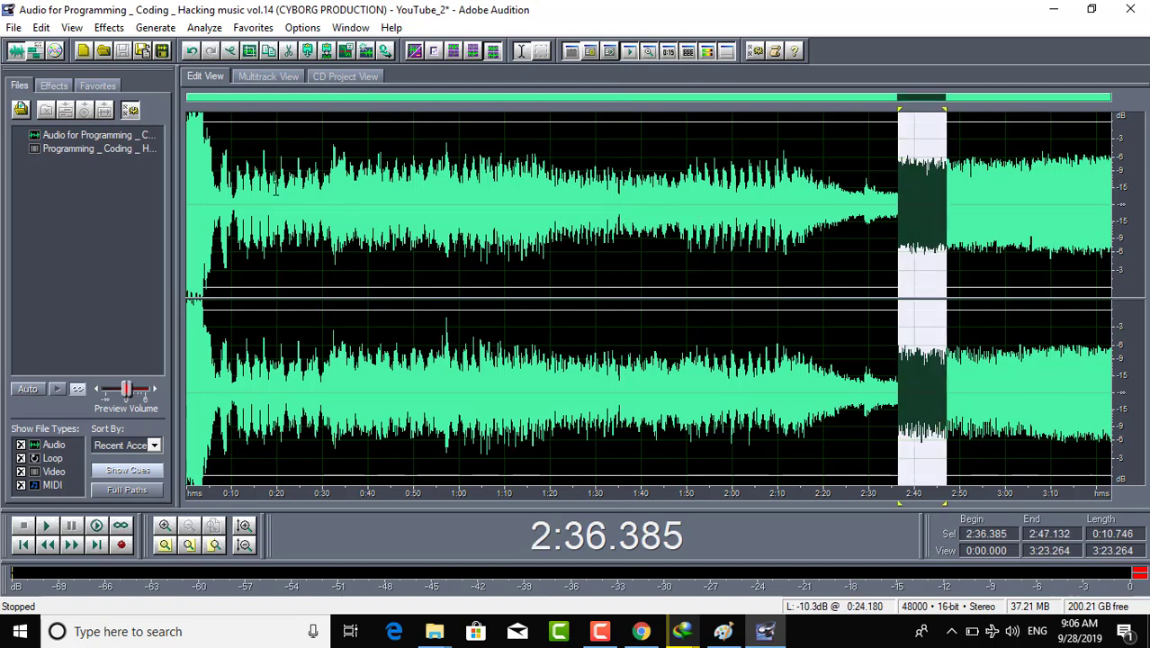
left_click(202, 180)
left_click_drag(181, 180, 895, 185)
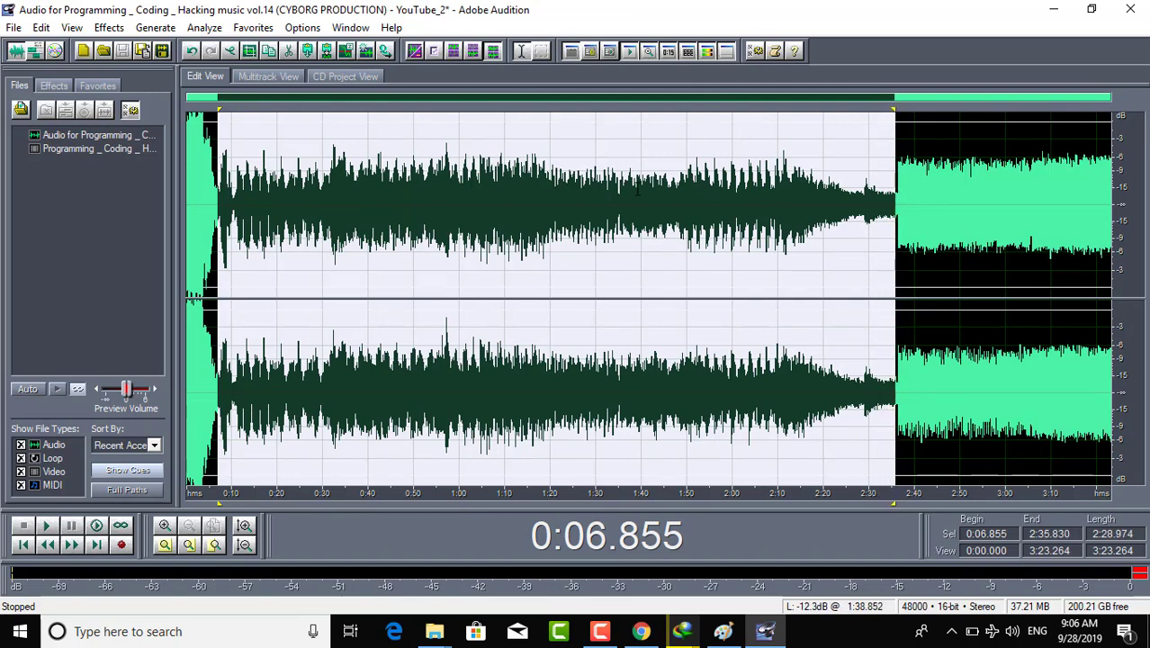
left_click(42, 27)
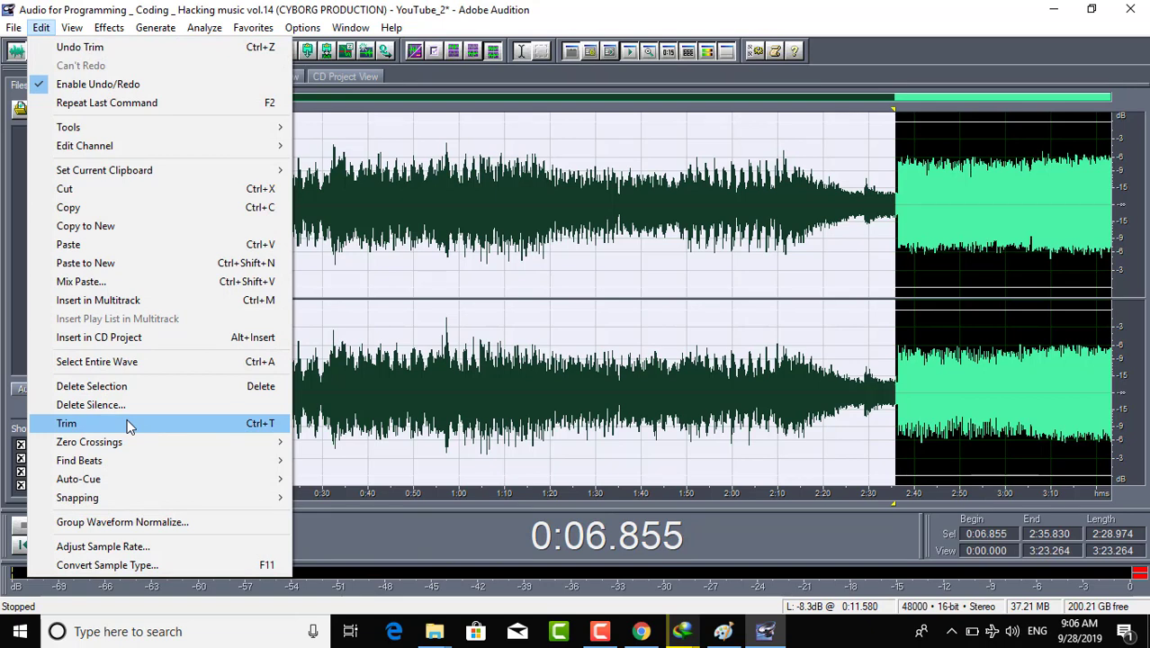
left_click(452, 373)
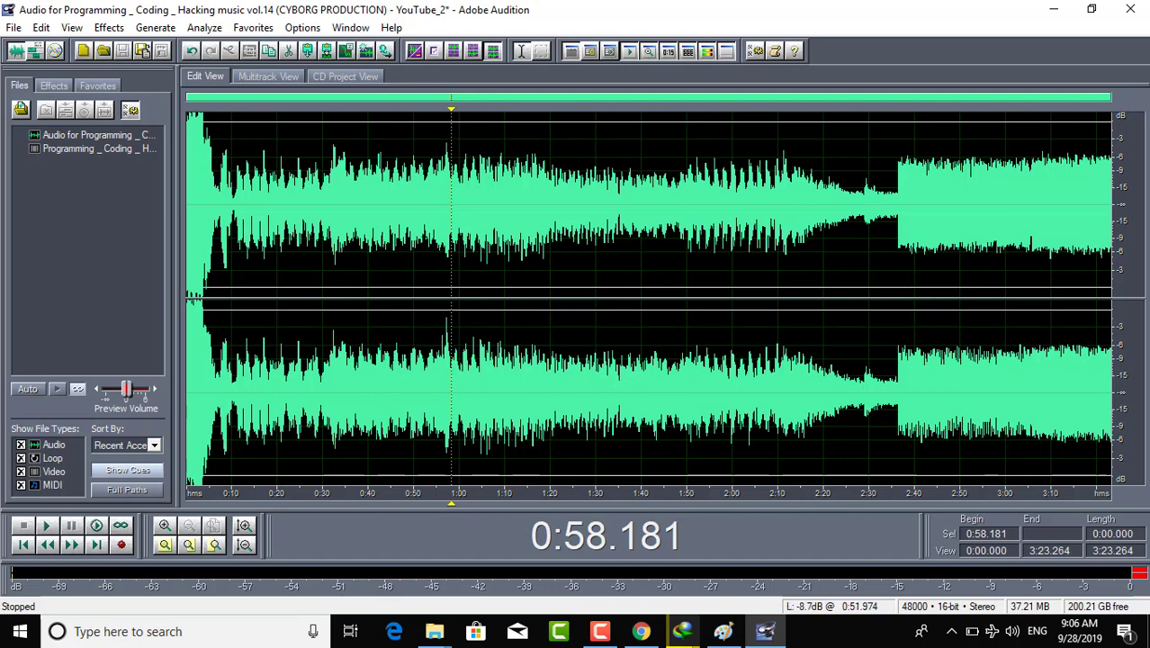
- Undo the trim and place the cursor at 20:59.515 in the full-length wave
key("ctrl+z")
key("ctrl+v")
left_click(600, 297)
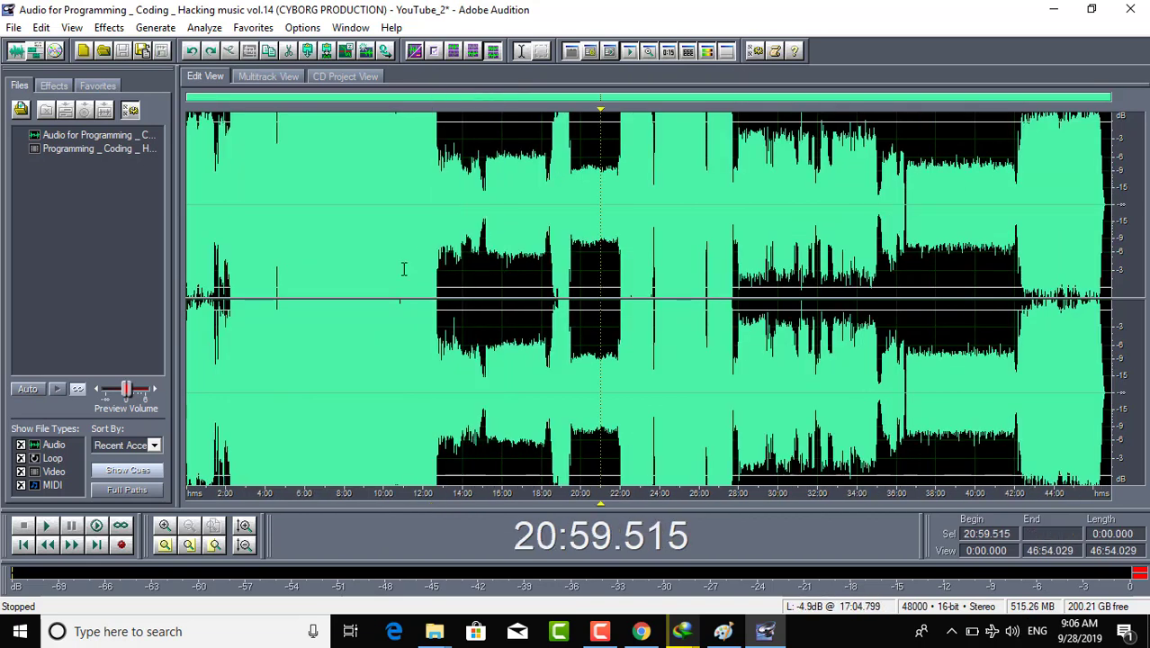
- Try Trim on the entire selected wave, then clear the selection by placing the cursor at 12:39.300
key("ctrl+a")
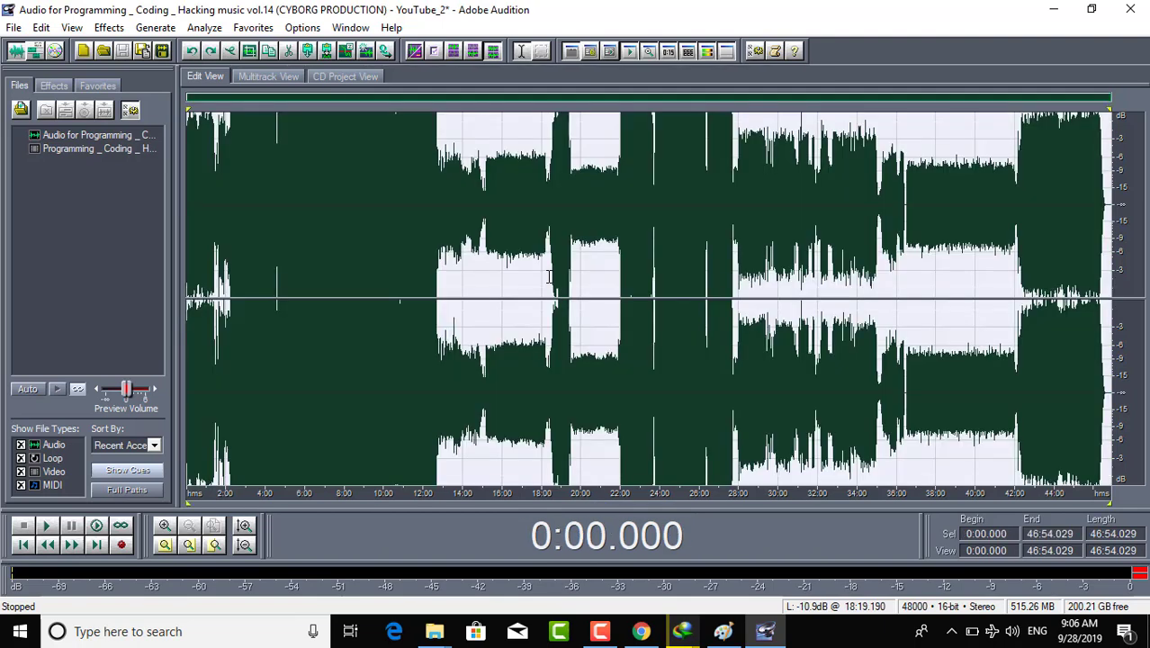
left_click(41, 27)
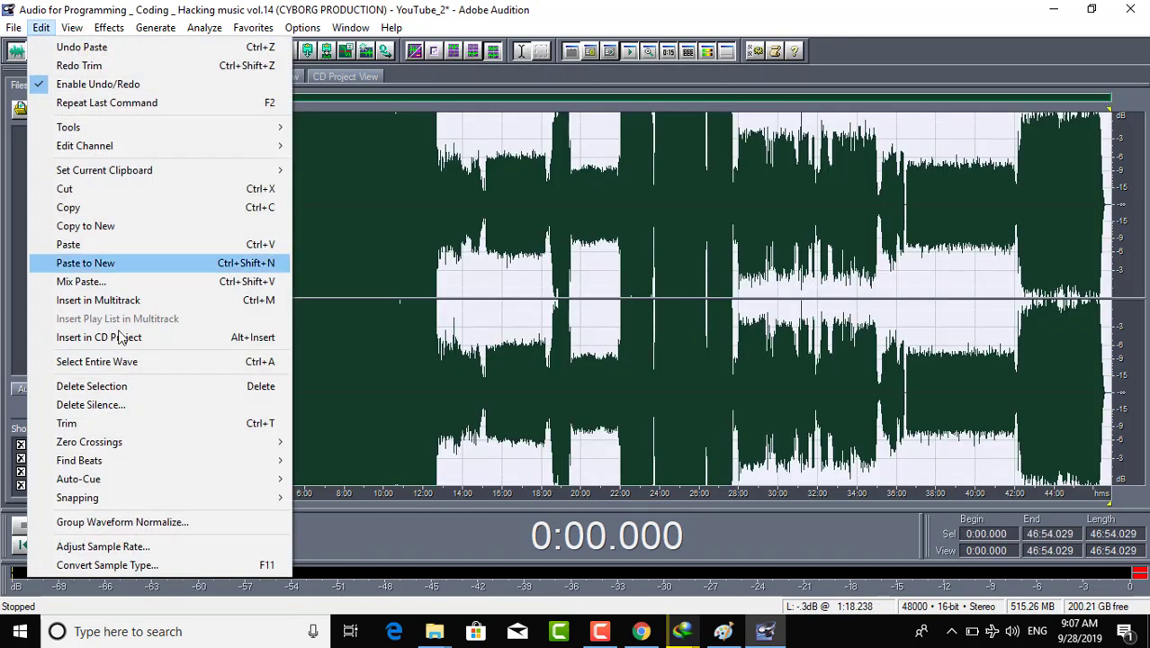
left_click(126, 423)
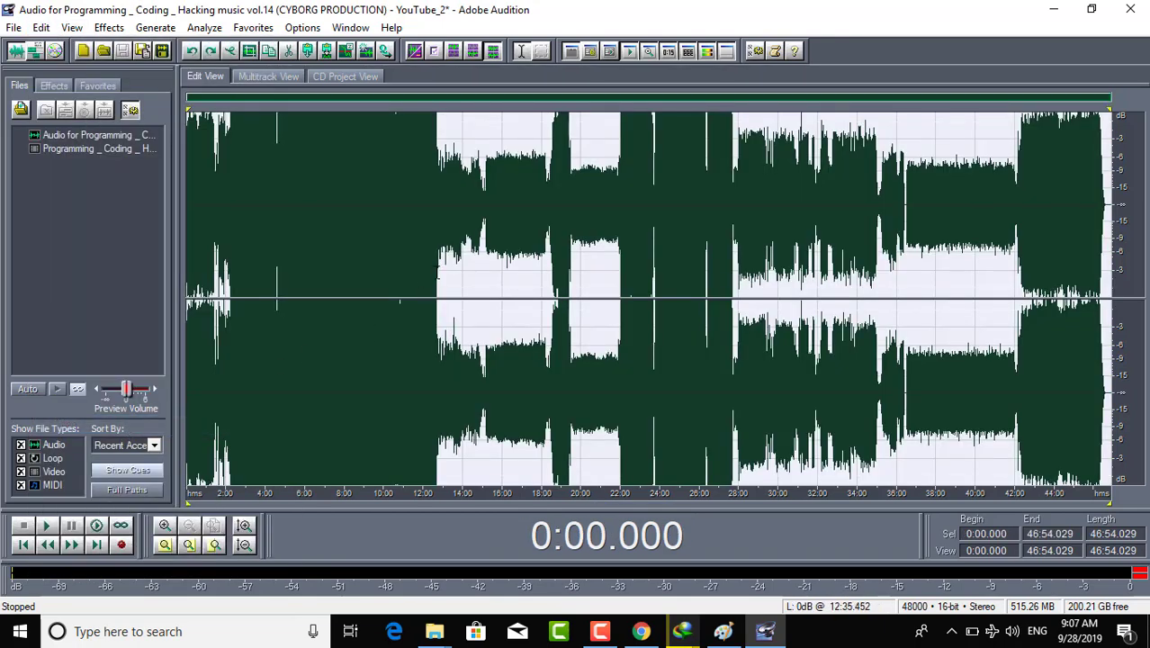
left_click(436, 274)
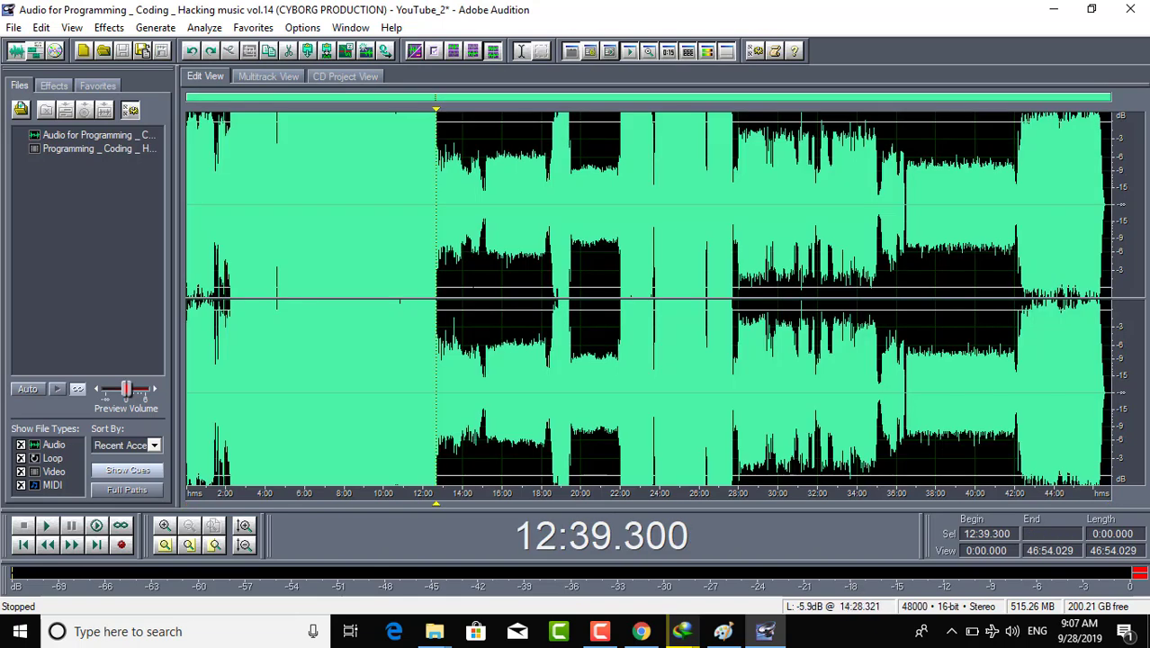
left_click(43, 30)
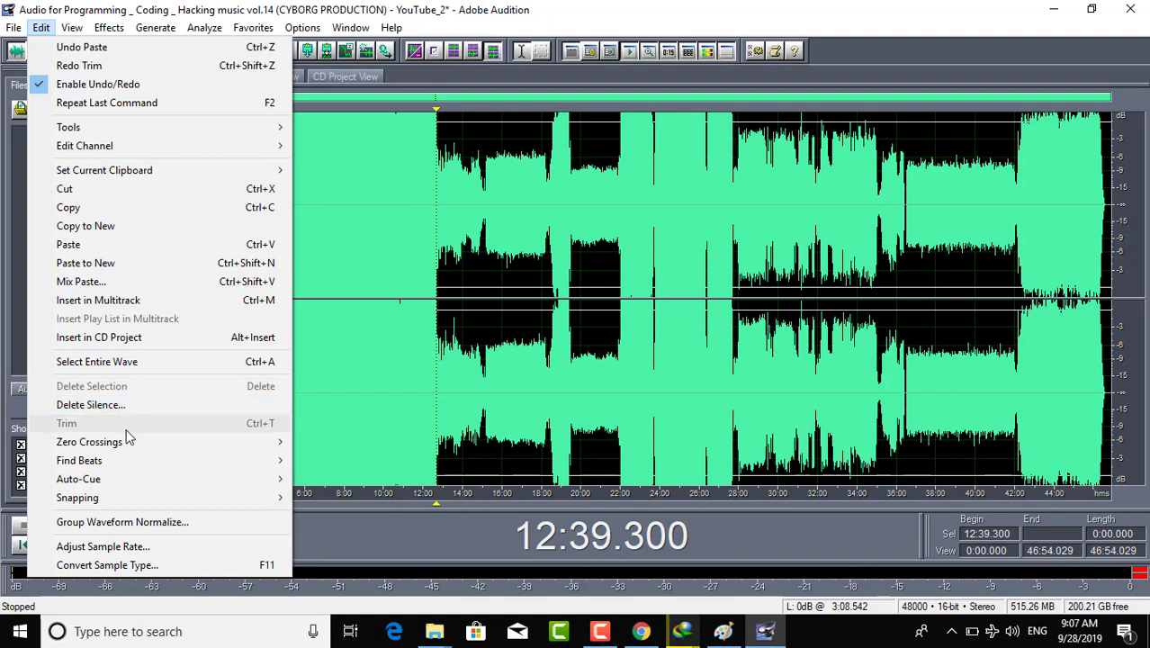
mouse_move(114, 441)
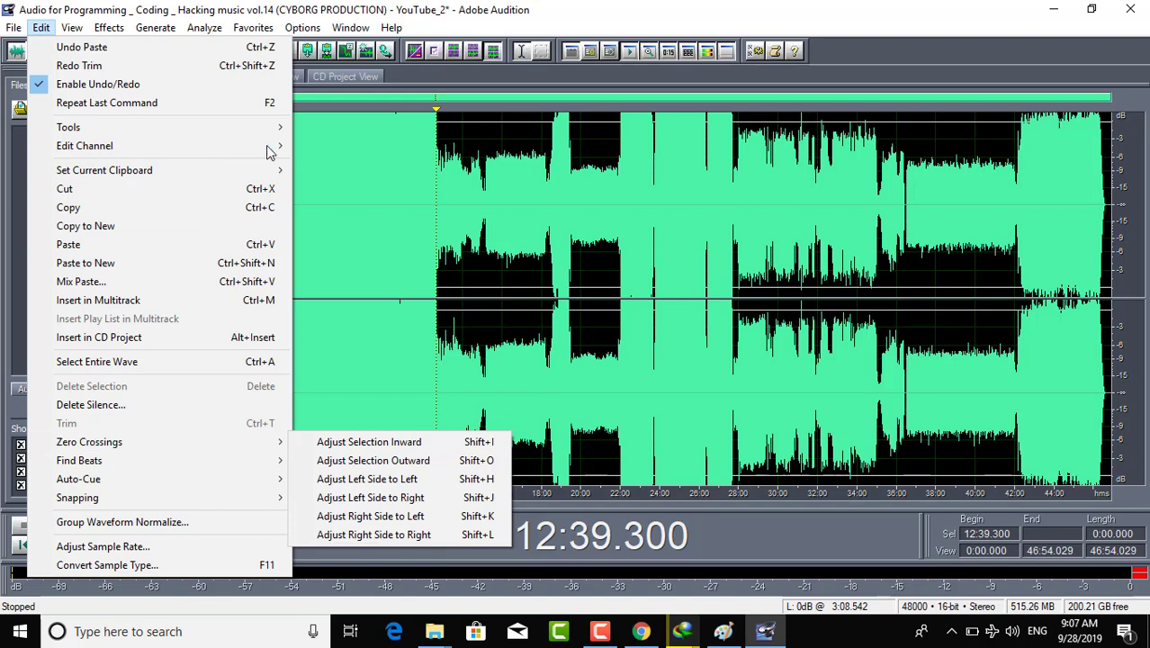
left_click(253, 27)
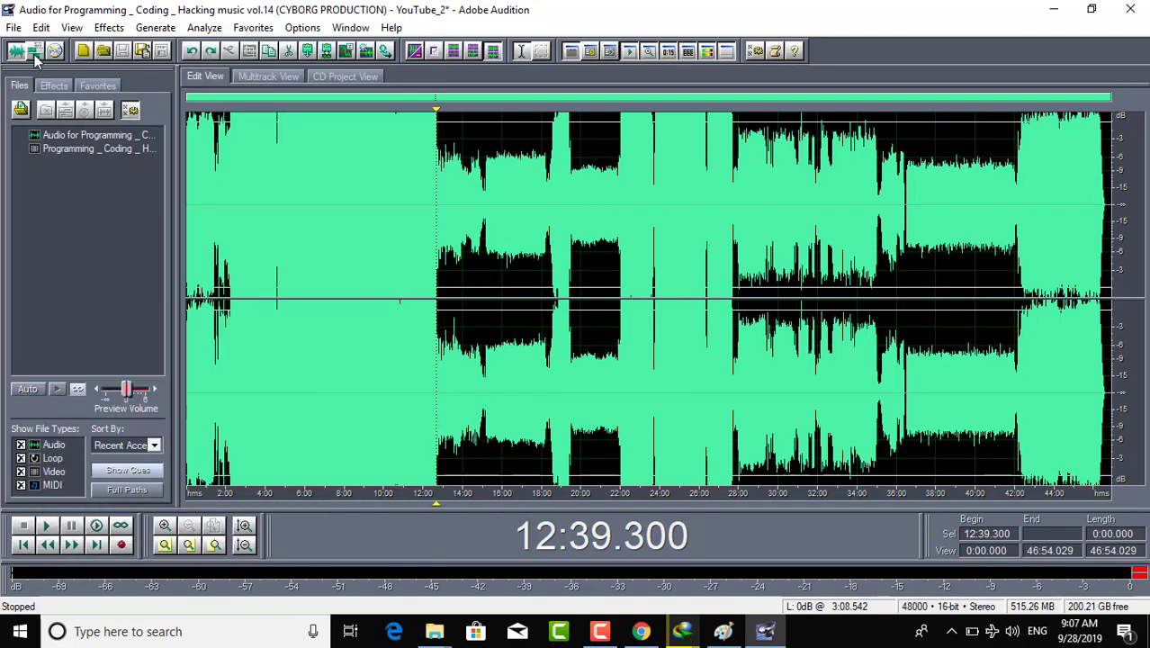
- In the Multitrack View, stagger the clips: video on Track 4 from about 7:00, audio on Track 2 from about 14:40 and Track 3 from 12:10
key("F12")
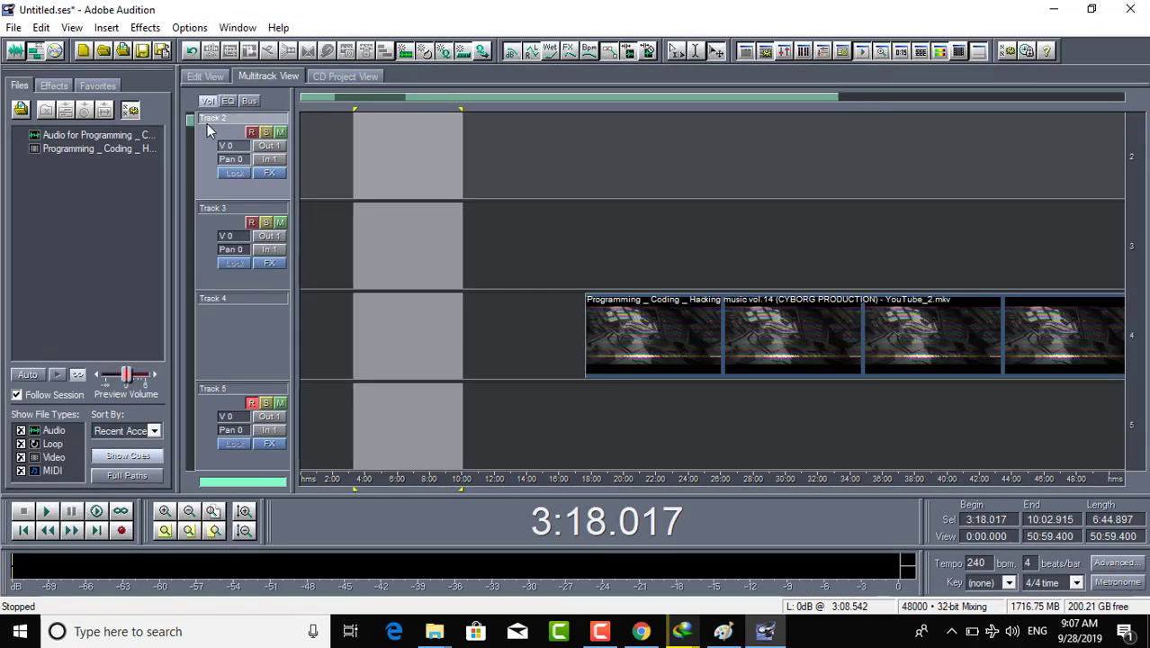
left_click_drag(683, 328, 498, 329)
left_click_drag(139, 138, 538, 160)
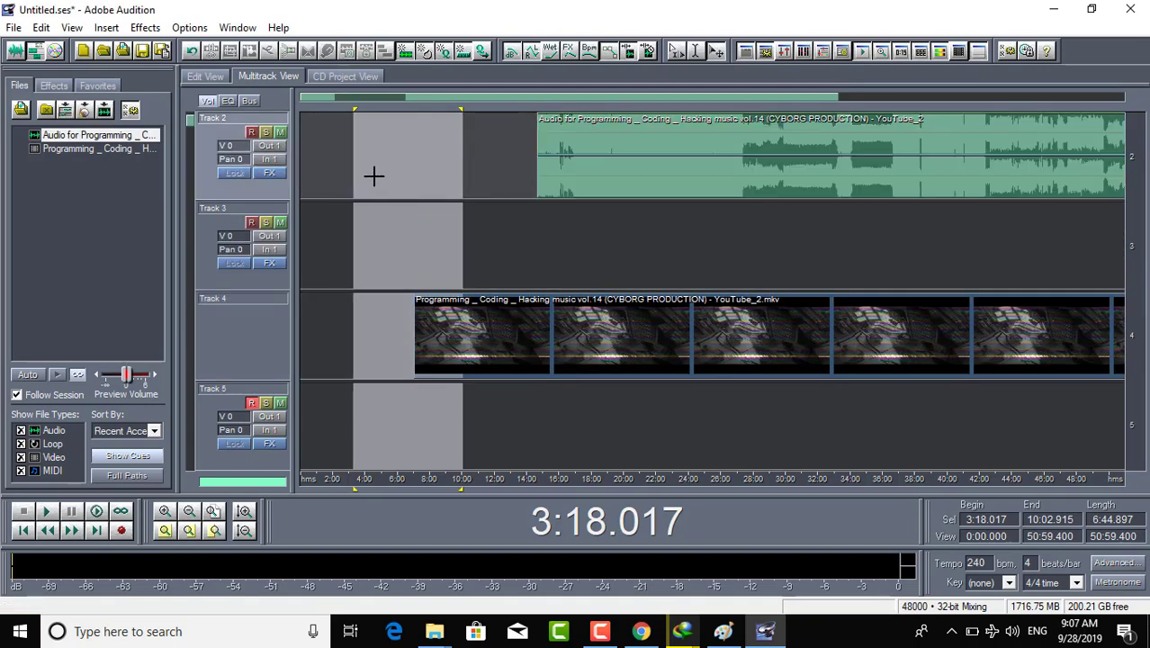
left_click_drag(77, 126, 498, 250)
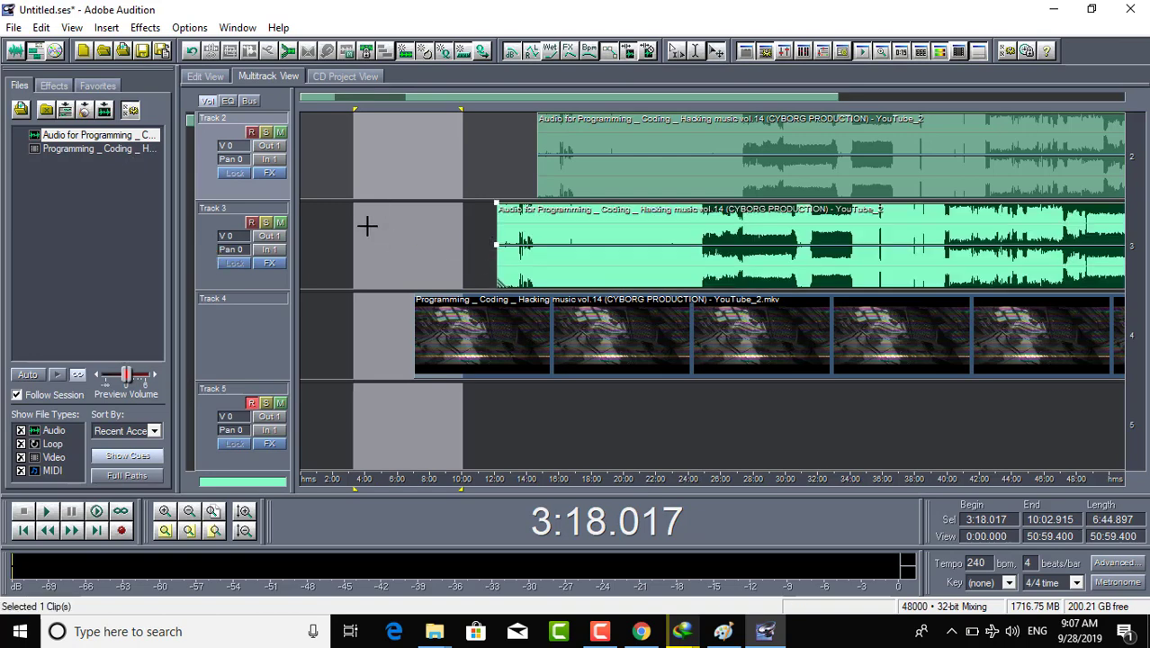
- Select the three clips on Tracks 2 to 4, try to align them left, then deselect them
left_click_drag(629, 407, 544, 85)
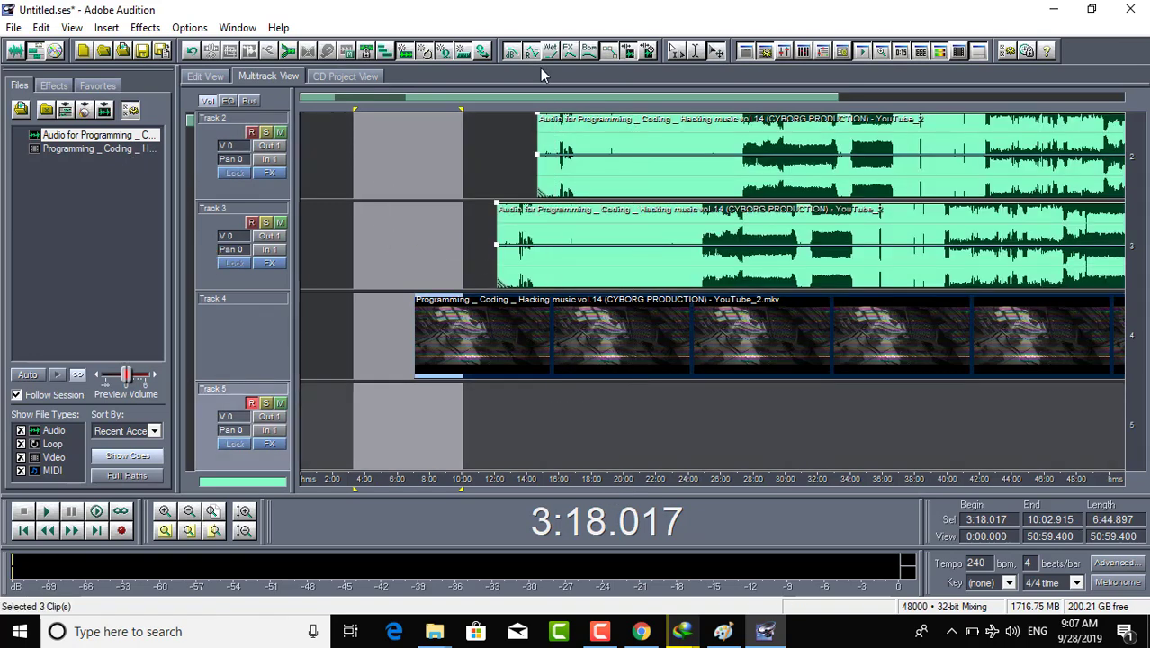
left_click(41, 27)
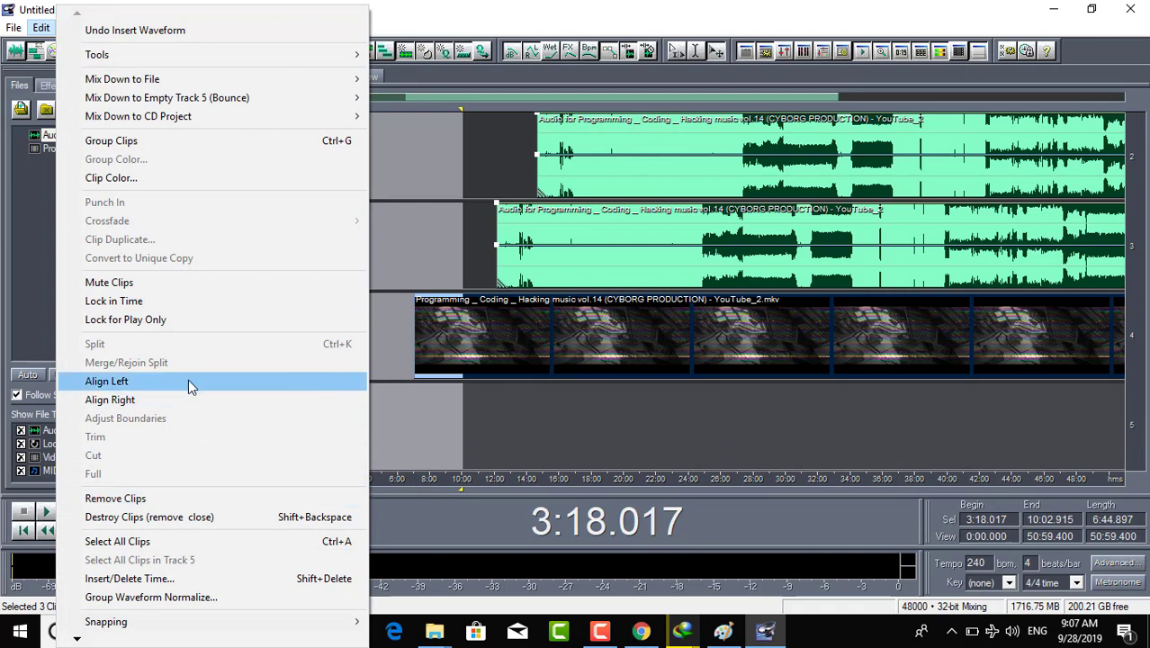
left_click(188, 379)
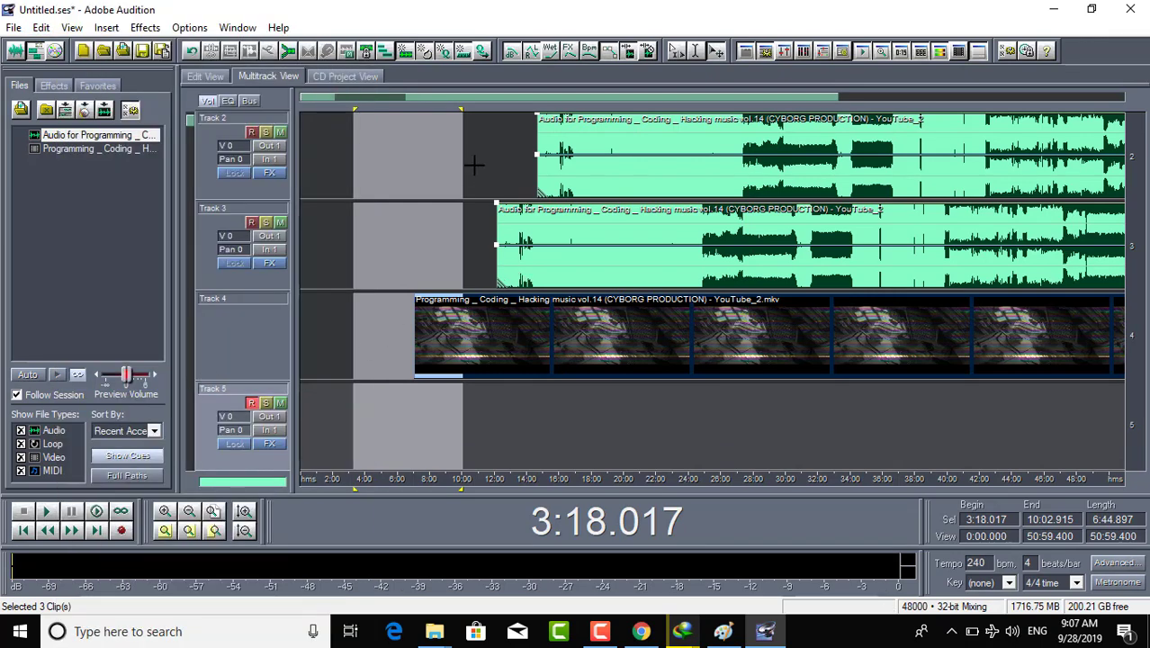
left_click(442, 151)
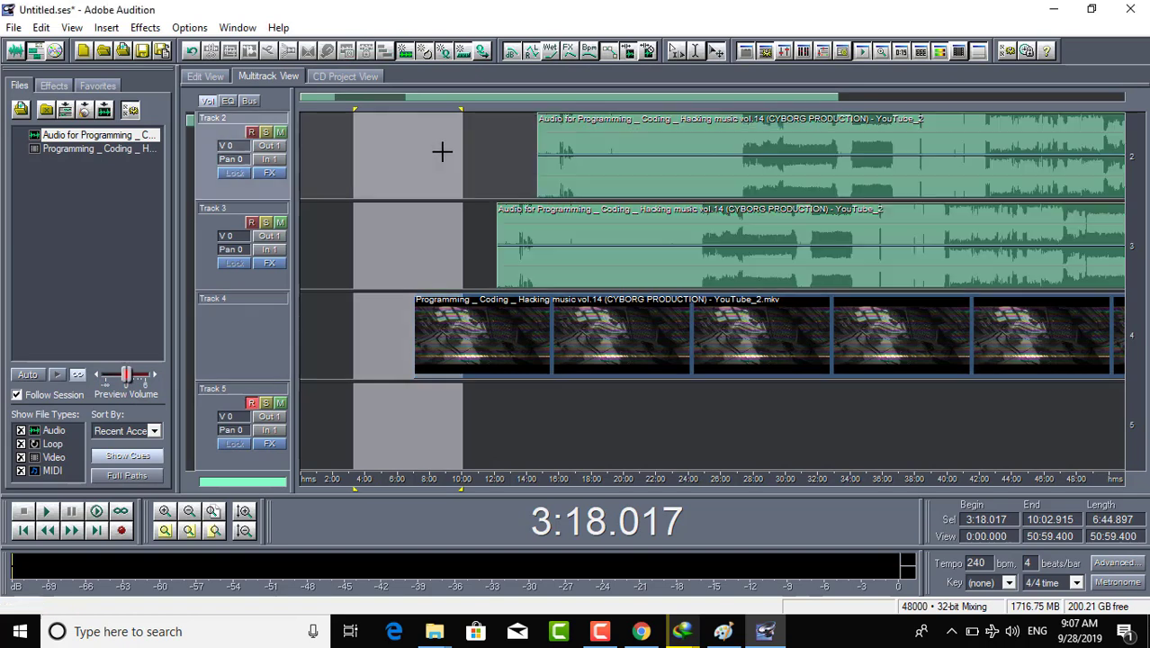
left_click_drag(505, 130, 645, 542)
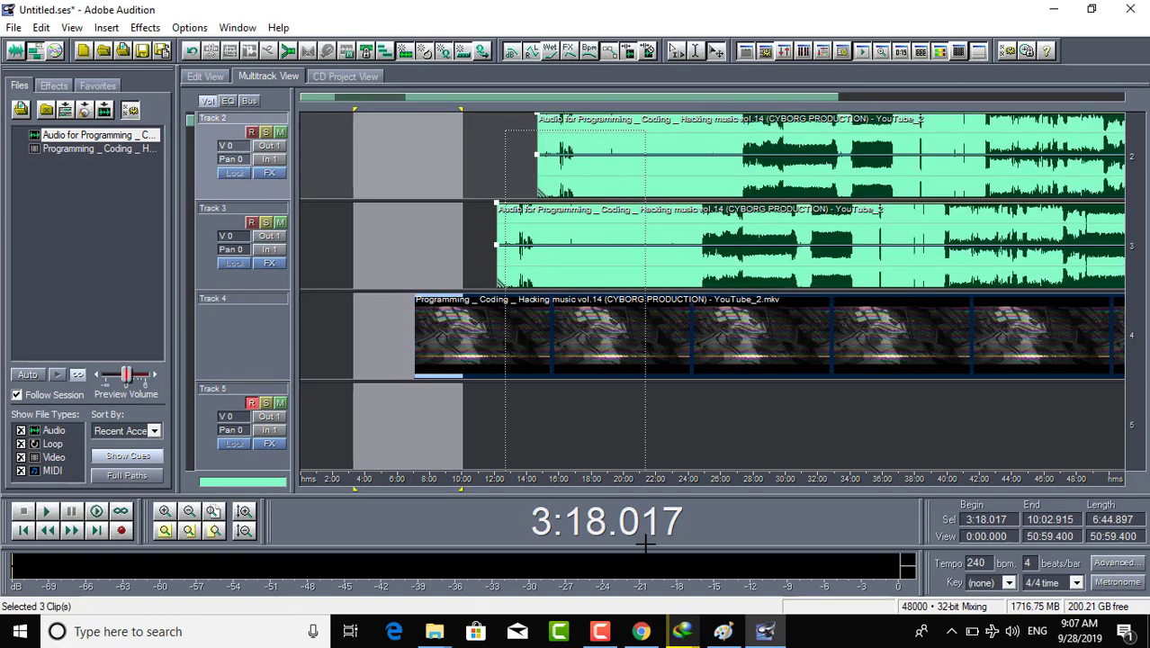
left_click(42, 27)
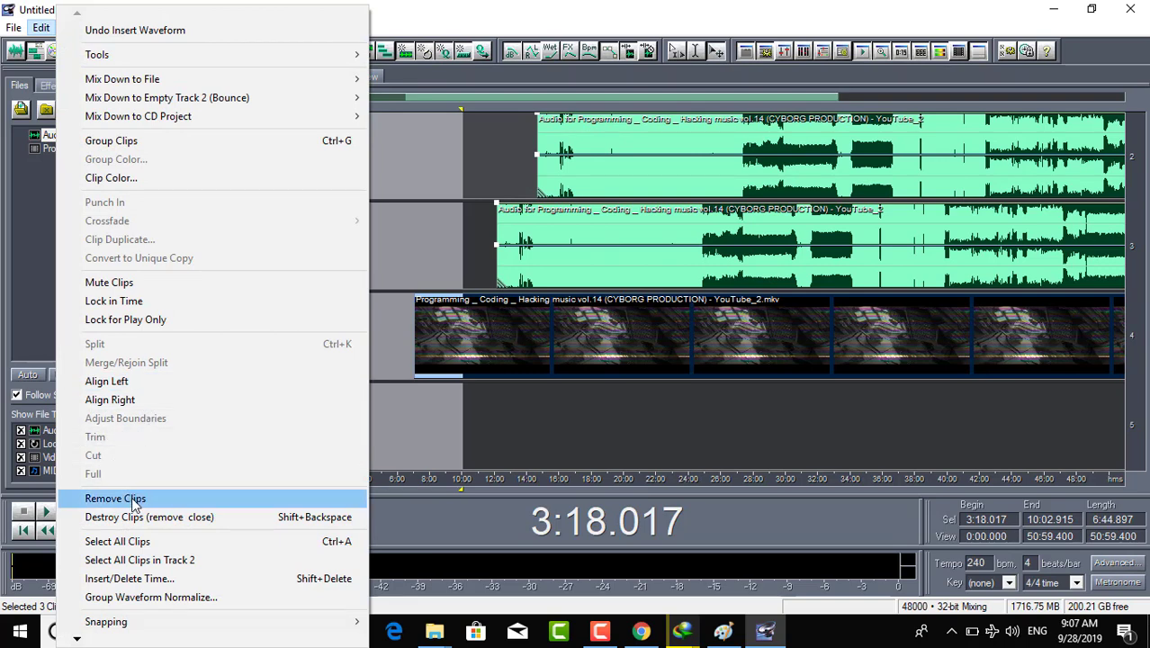
left_click(417, 437)
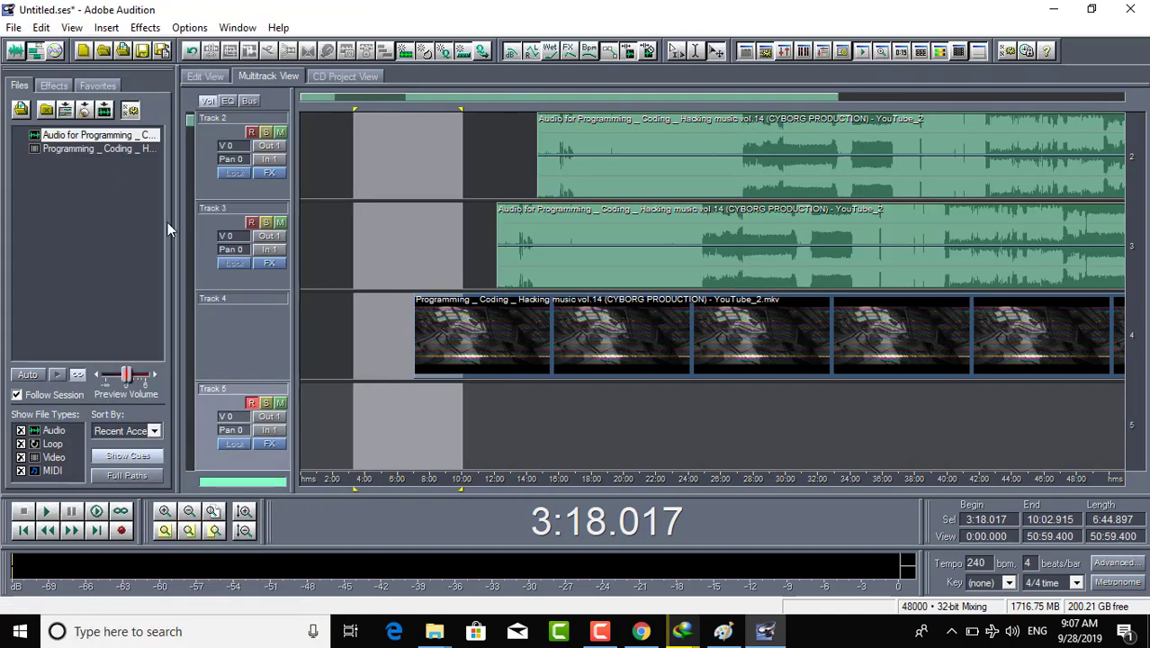
- Switch to the Edit View and select the wave from 2:00.000 to 7:10.954
left_click(20, 54)
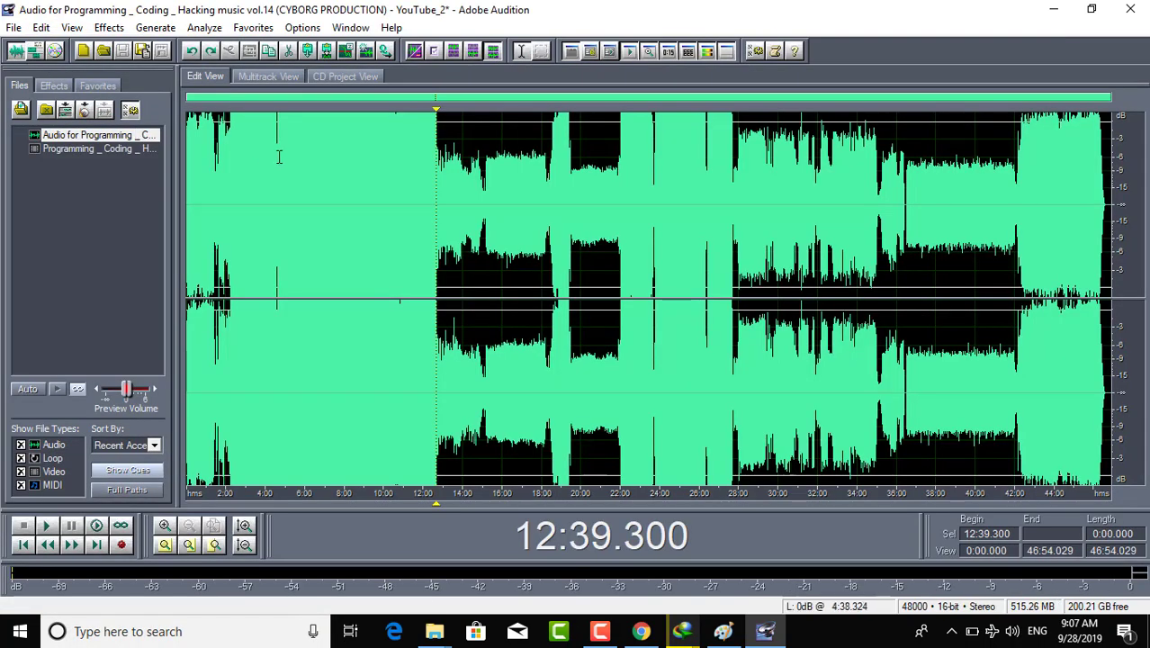
left_click_drag(329, 208, 266, 208)
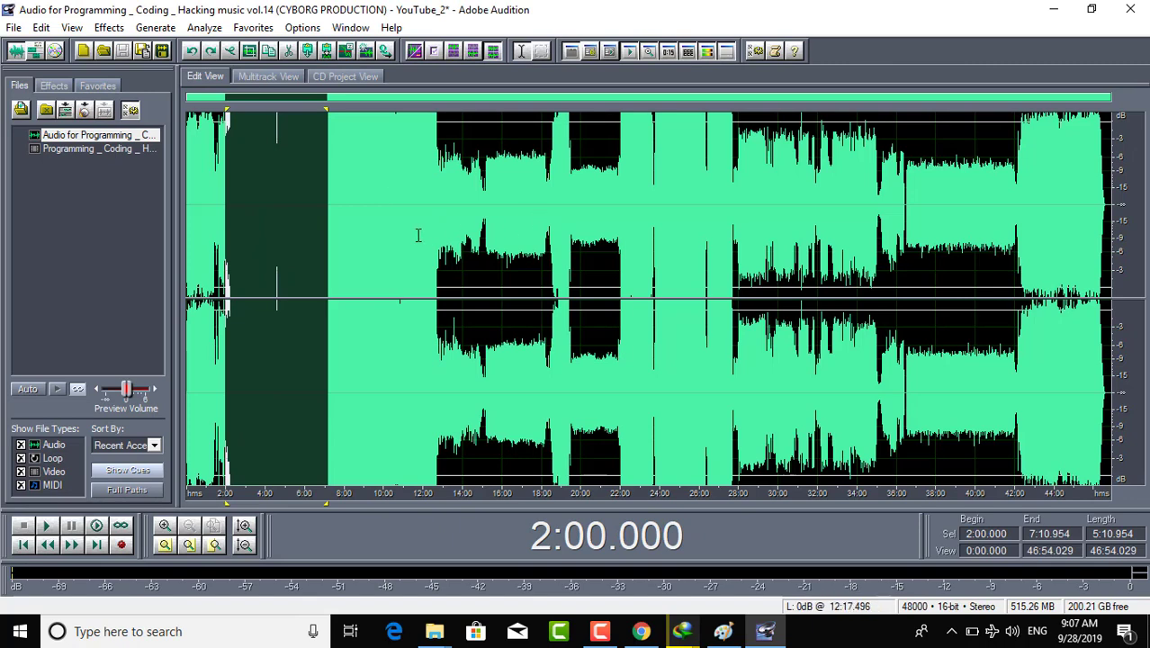
- Select the wave from 10:36.170 to 22:34.427 and try the Auto-Cue Adjust Selection to Phrase command on it
left_click_drag(396, 236, 632, 236)
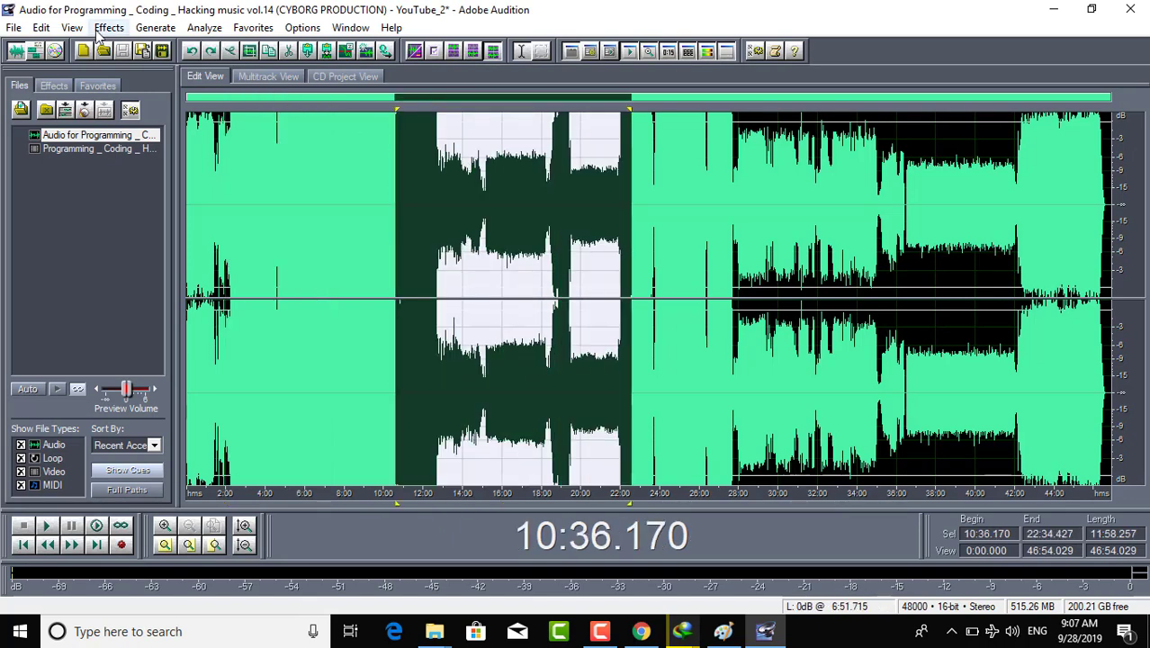
left_click(40, 28)
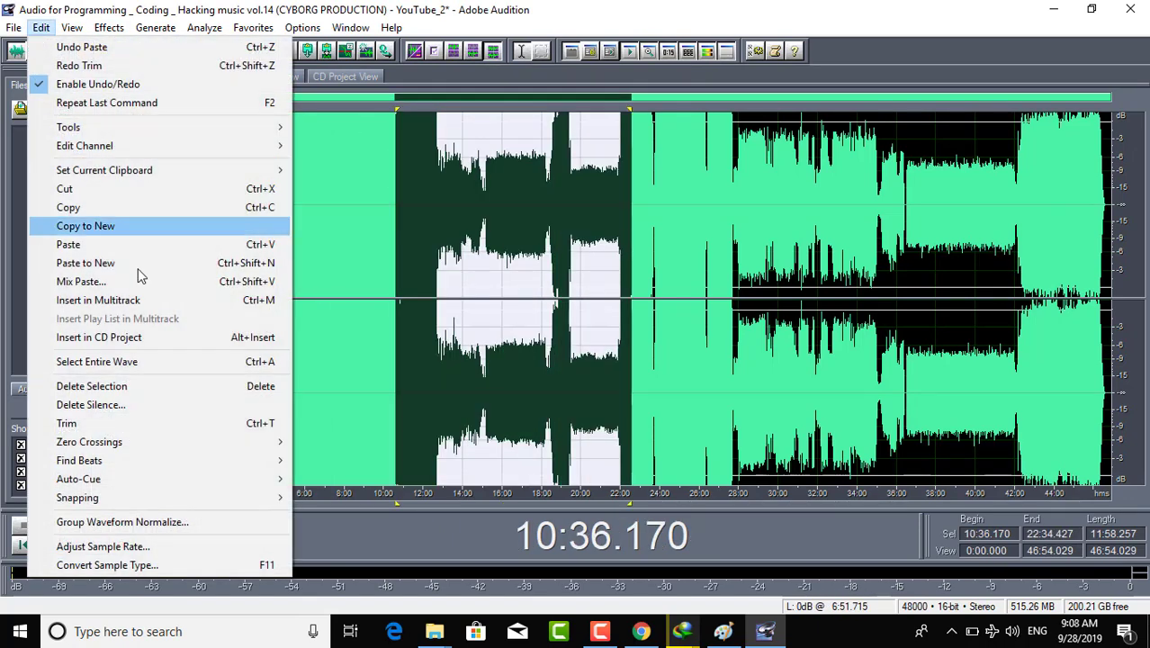
mouse_move(198, 447)
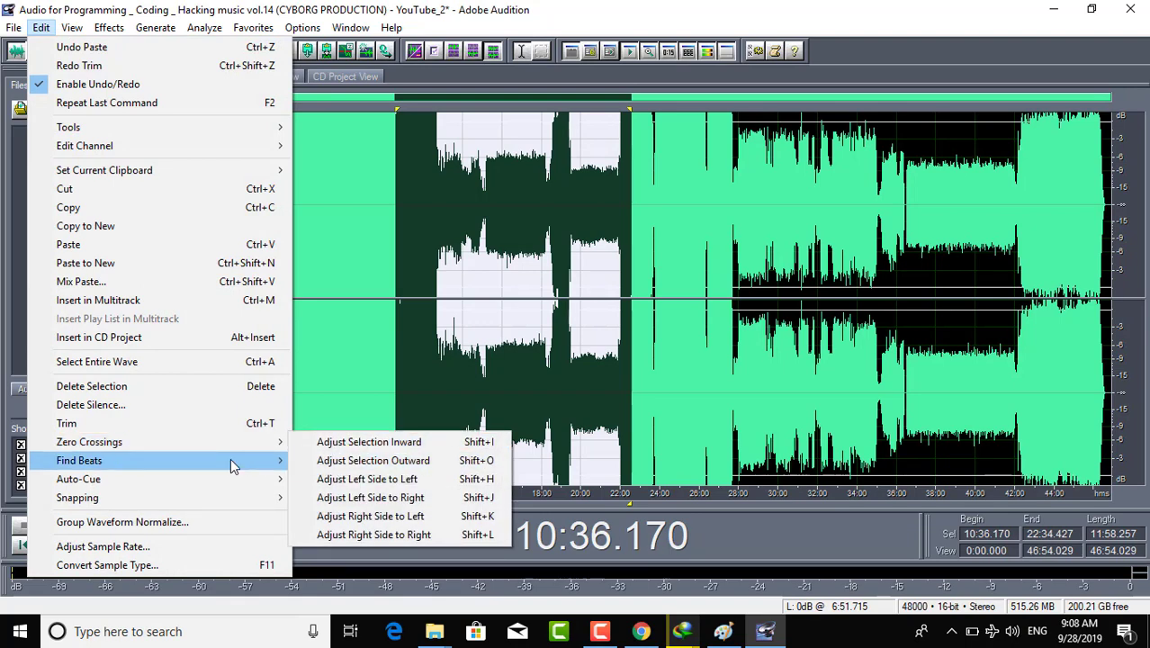
mouse_move(234, 464)
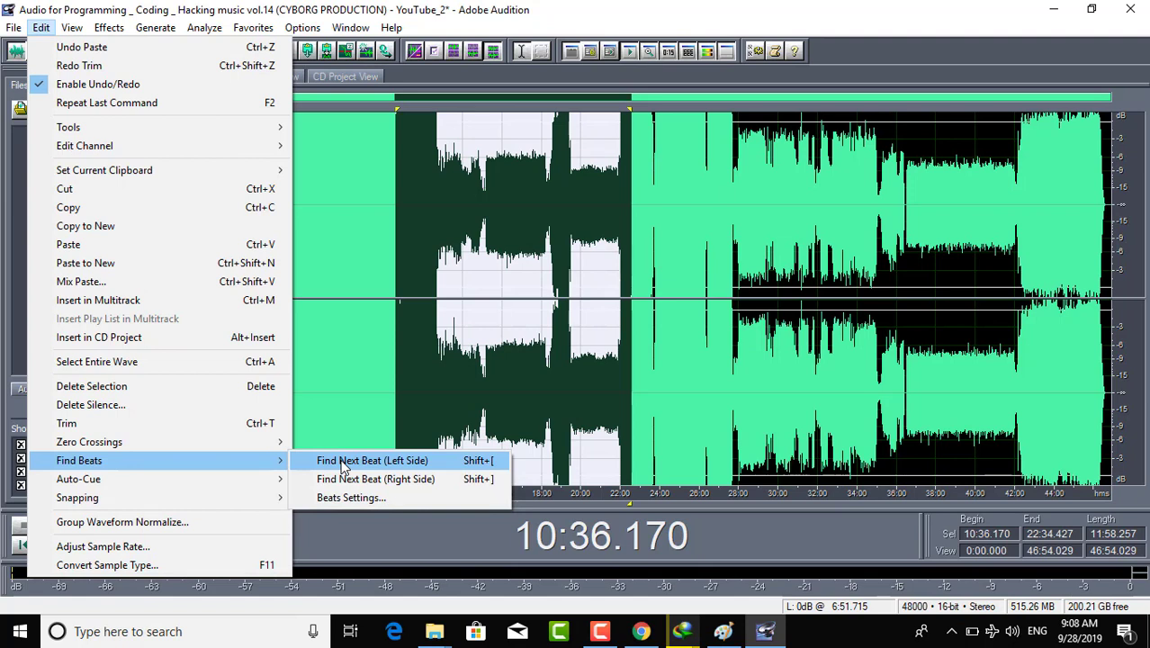
mouse_move(277, 484)
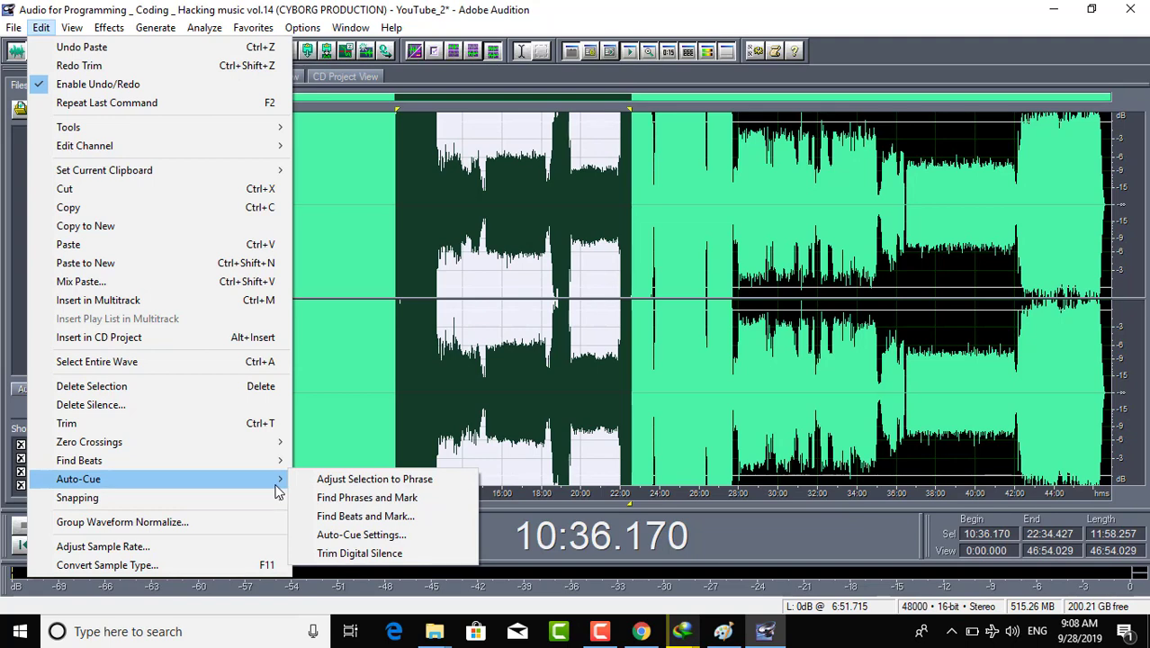
left_click(347, 479)
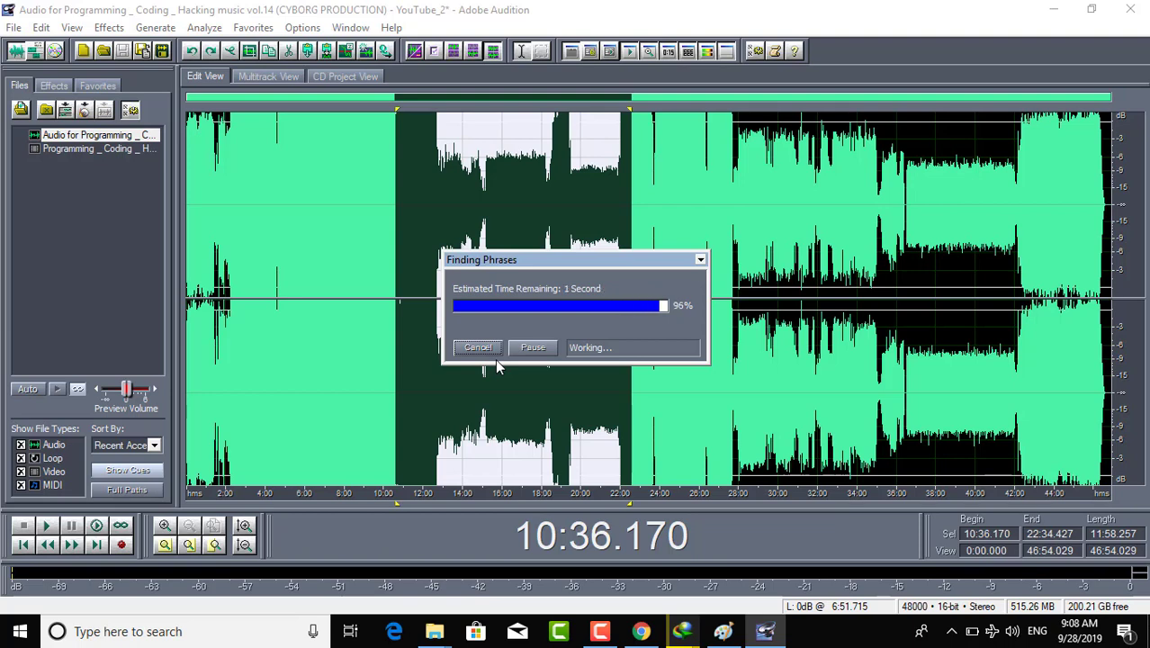
- Enable Snap to Zero Crossings, then select the wave from 14:24.475 to 16:01.926
left_click(41, 28)
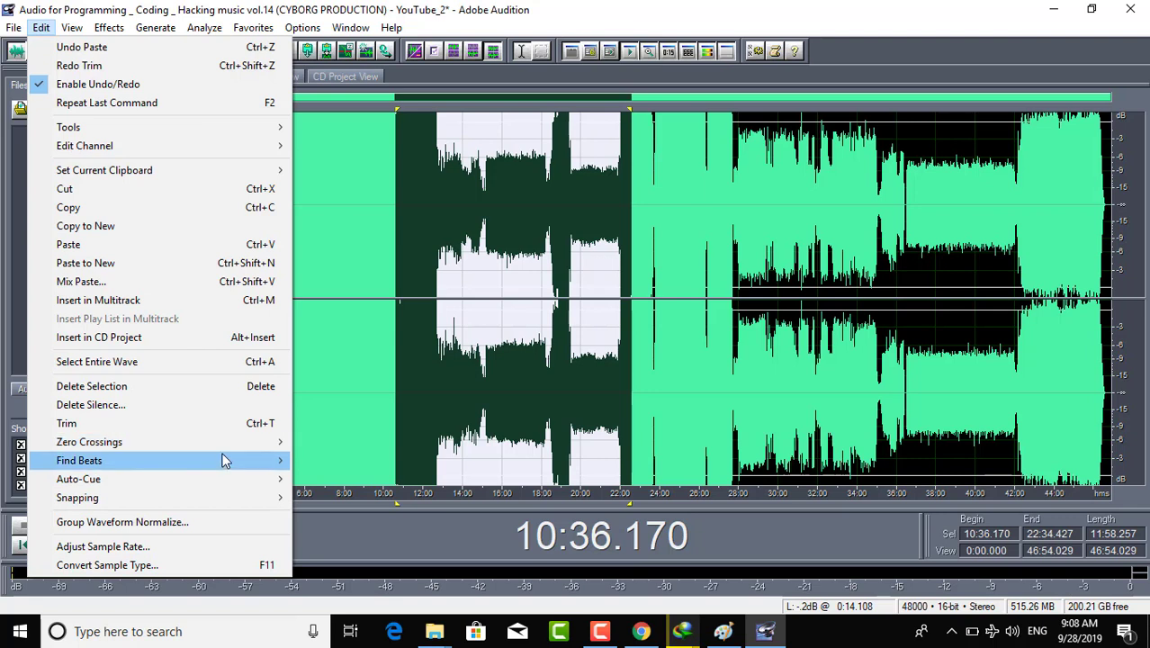
mouse_move(223, 460)
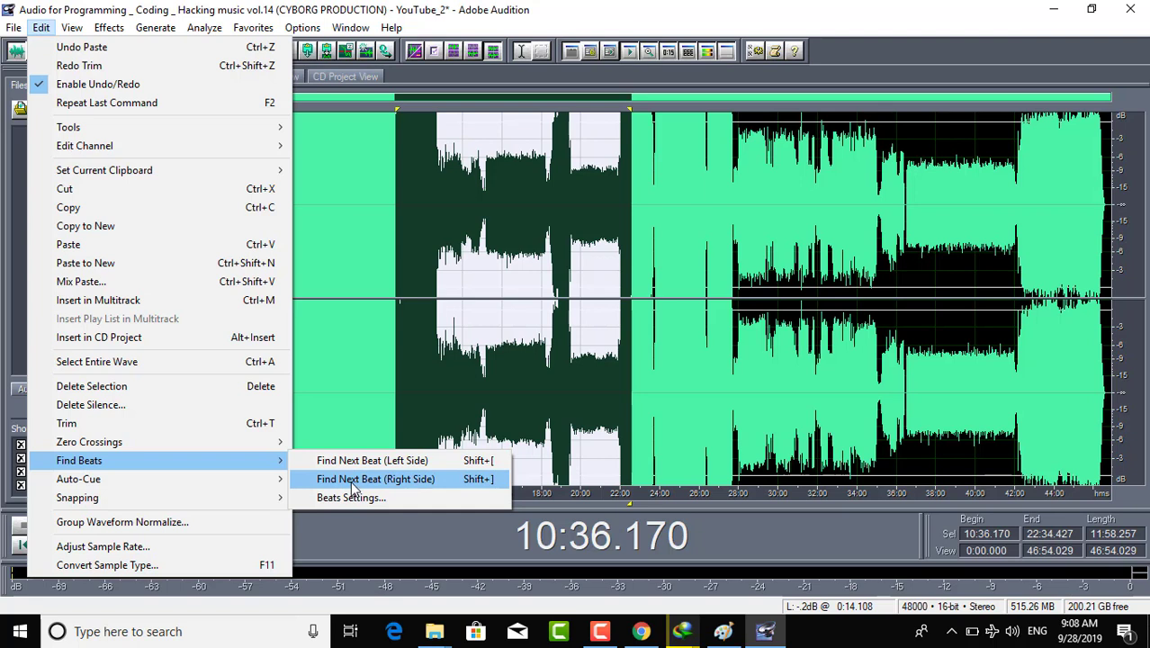
mouse_move(265, 486)
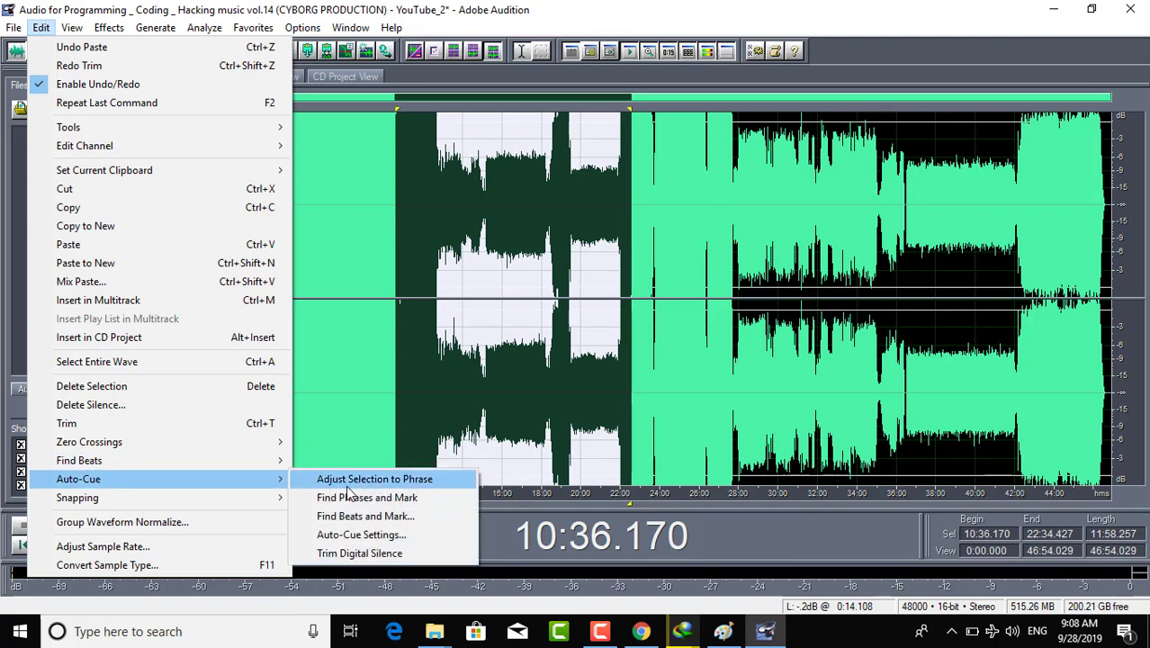
mouse_move(258, 463)
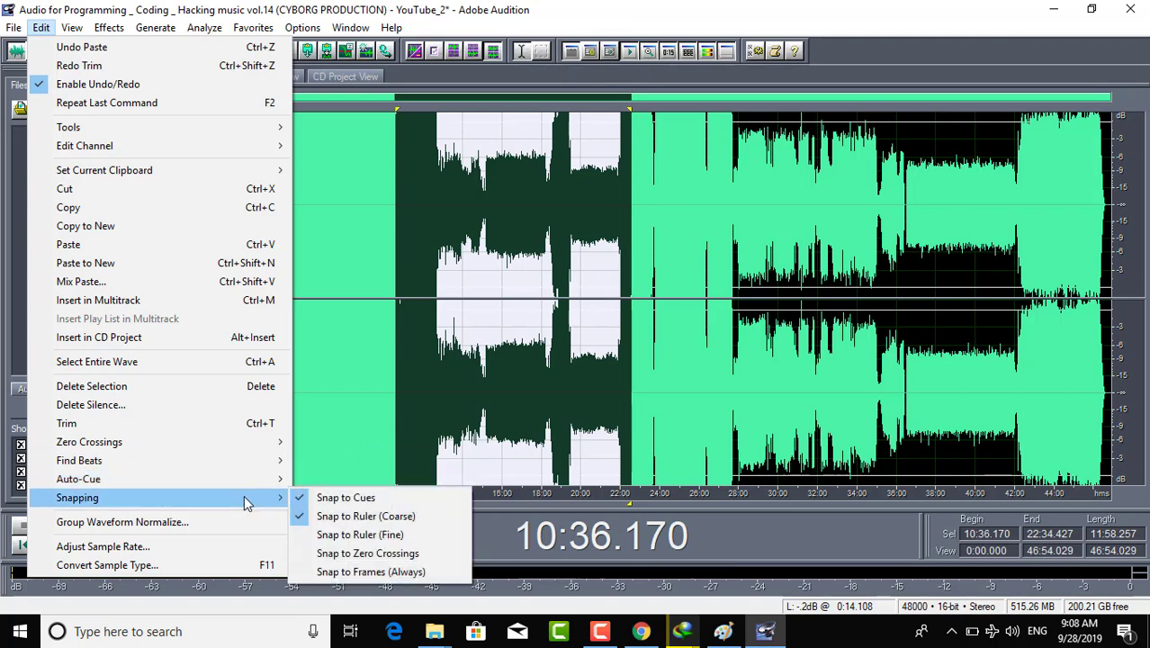
left_click(312, 553)
left_click(419, 236)
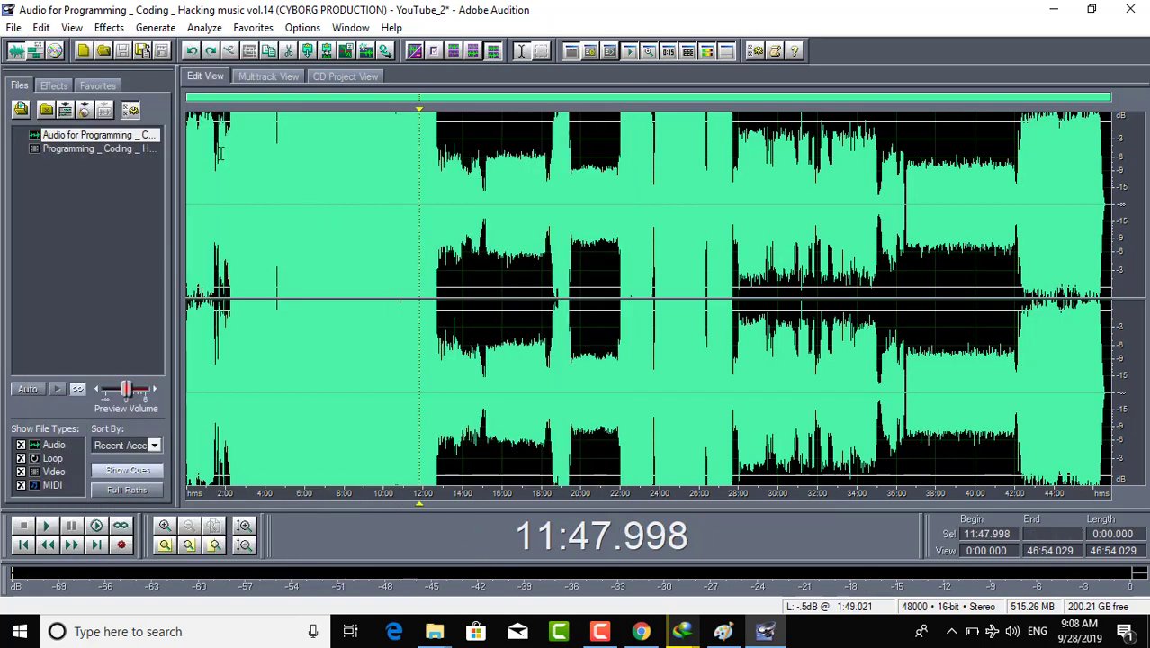
left_click_drag(470, 191, 504, 203)
- Try Group Waveform Normalize on the listed audio file, then cancel the processing
left_click(41, 27)
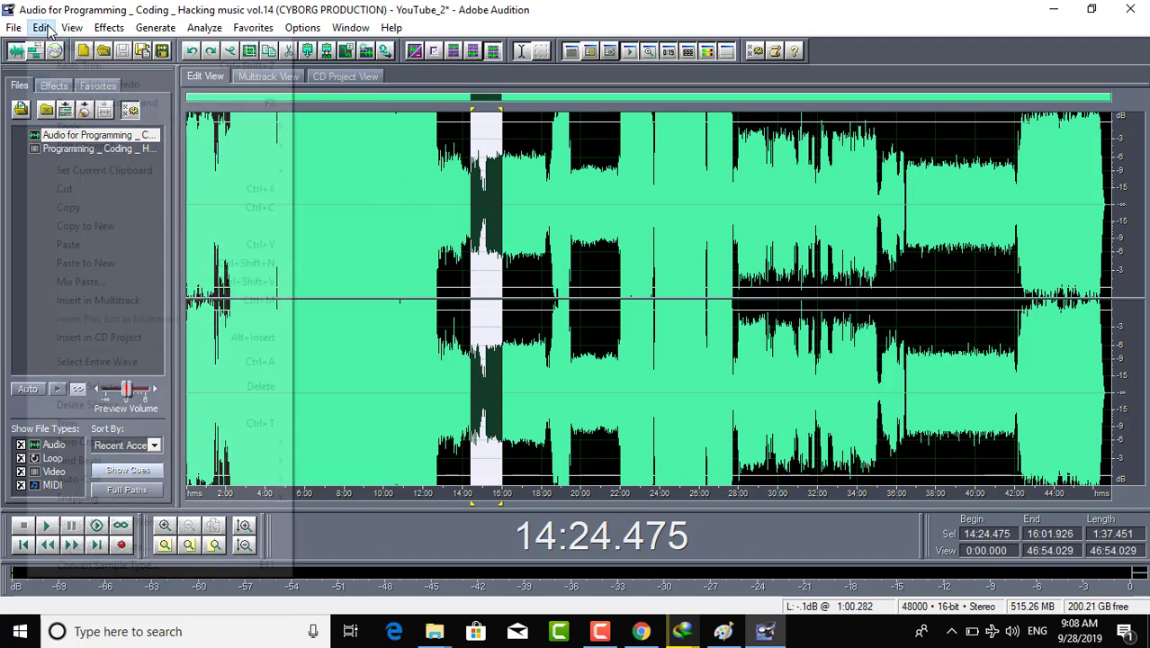
mouse_move(200, 500)
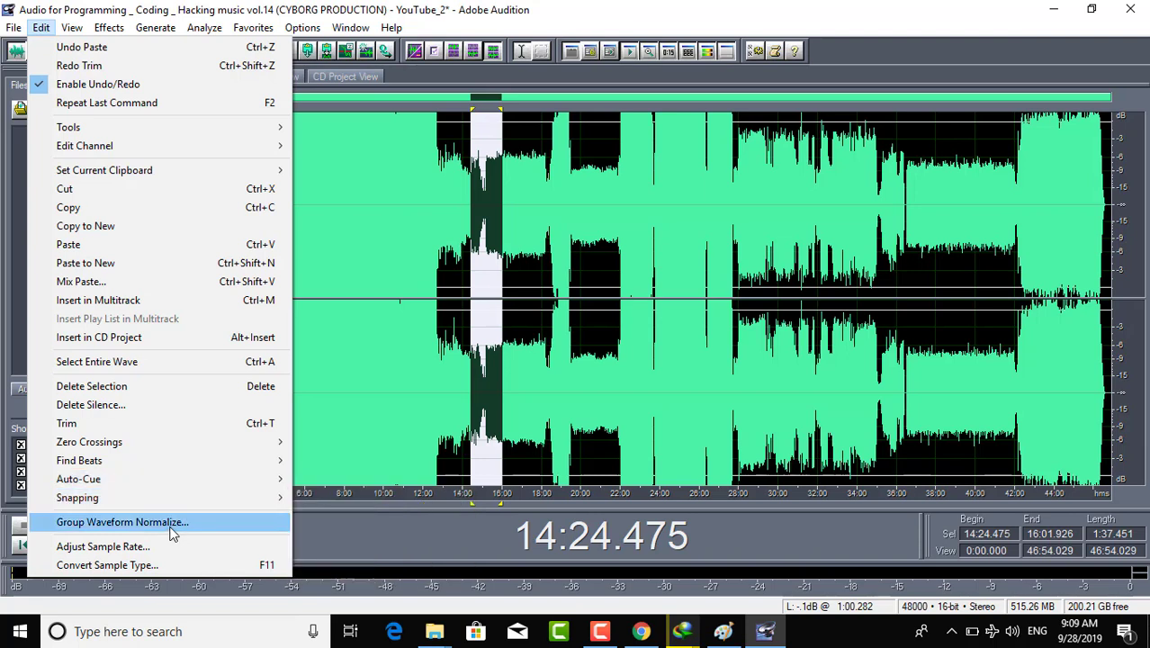
left_click(200, 526)
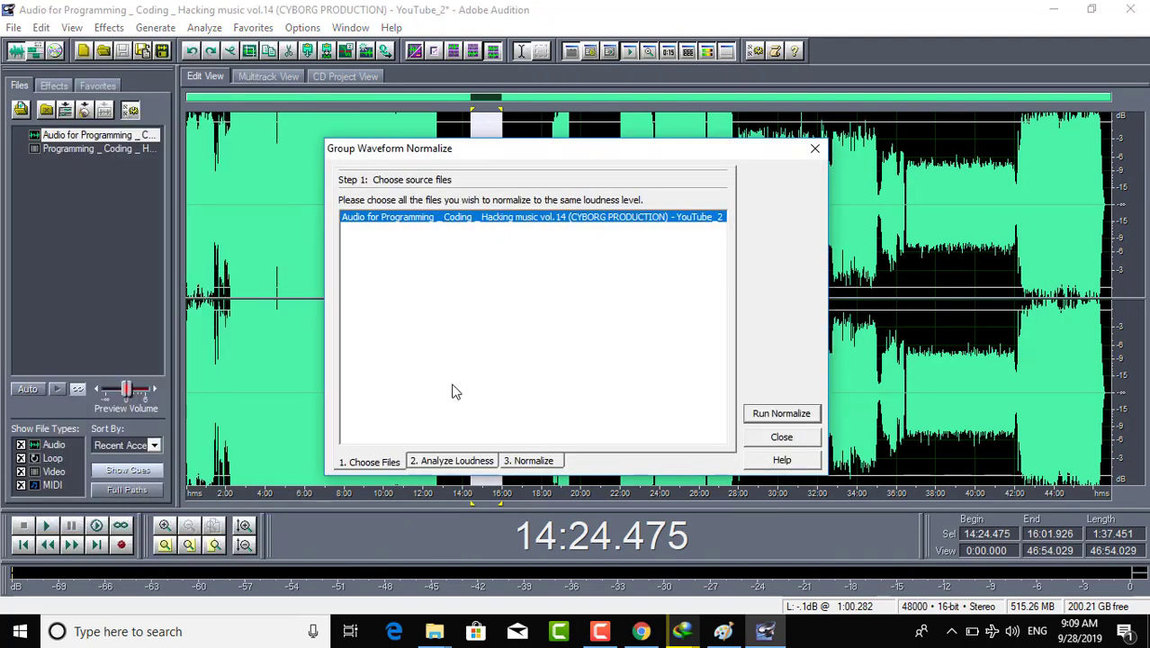
left_click(453, 461)
left_click(374, 460)
left_click(767, 413)
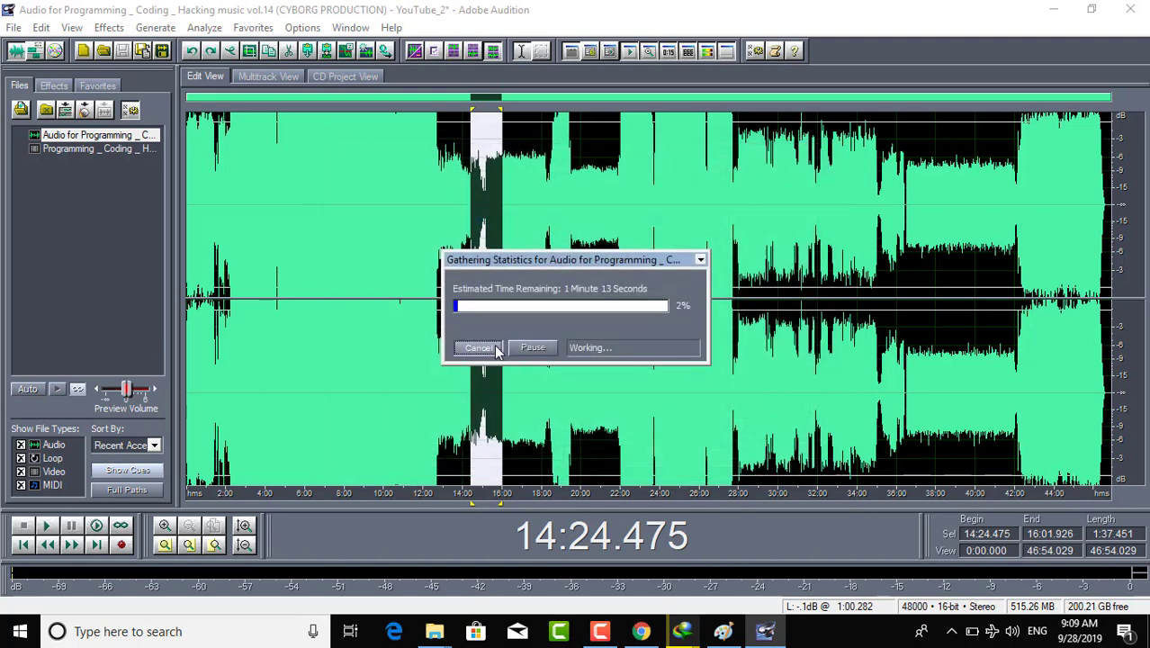
left_click(478, 348)
- Examine the sample rate, channel and resolution options of Convert Sample Type, then close it without converting
left_click(42, 27)
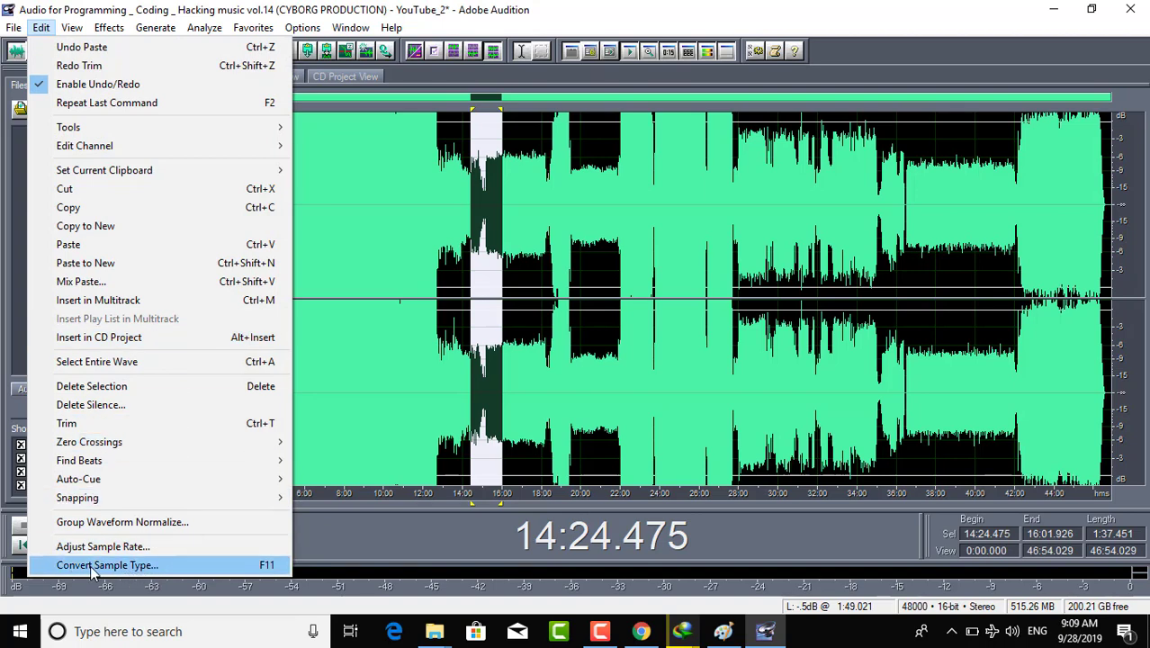
left_click(121, 566)
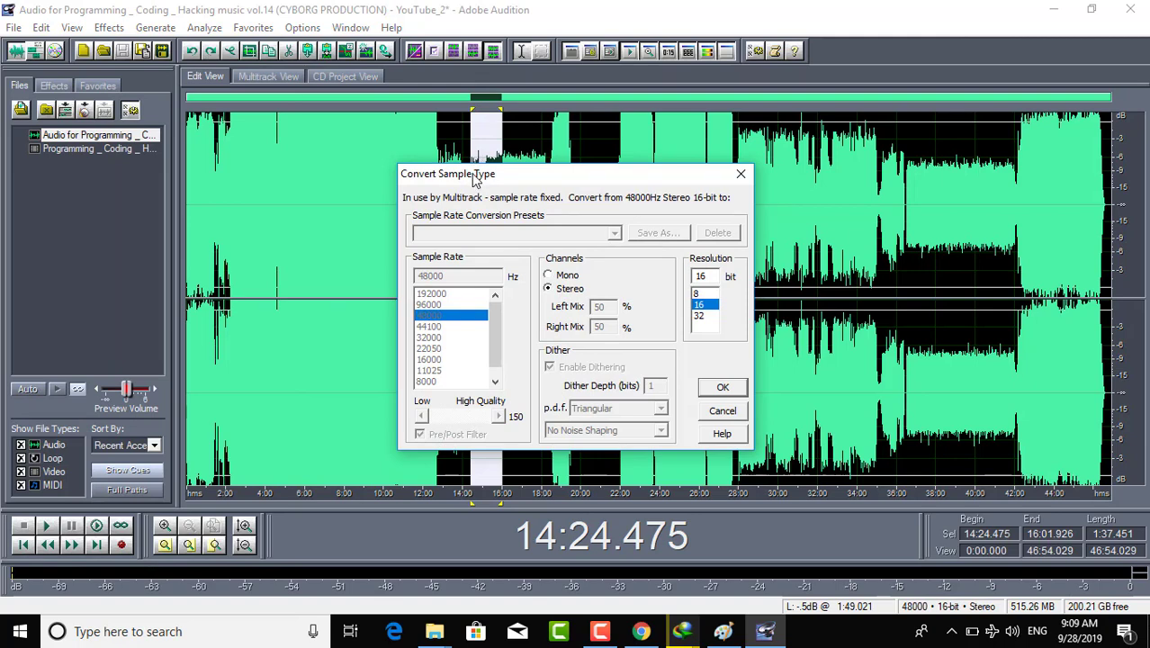
left_click_drag(479, 173, 339, 101)
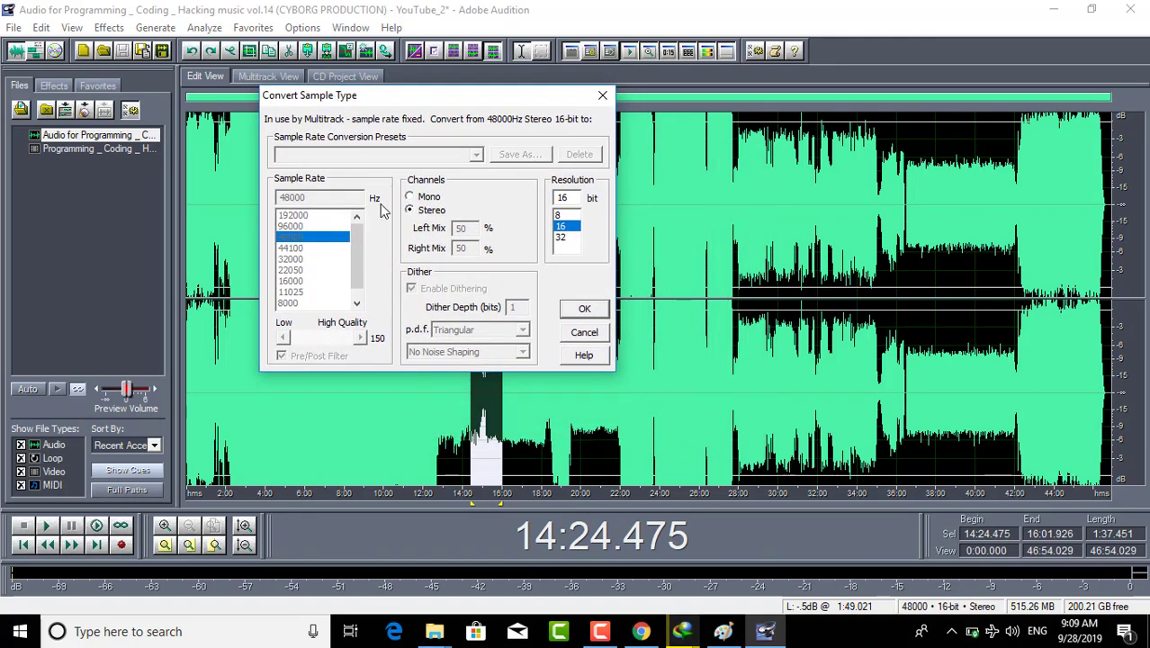
left_click(583, 333)
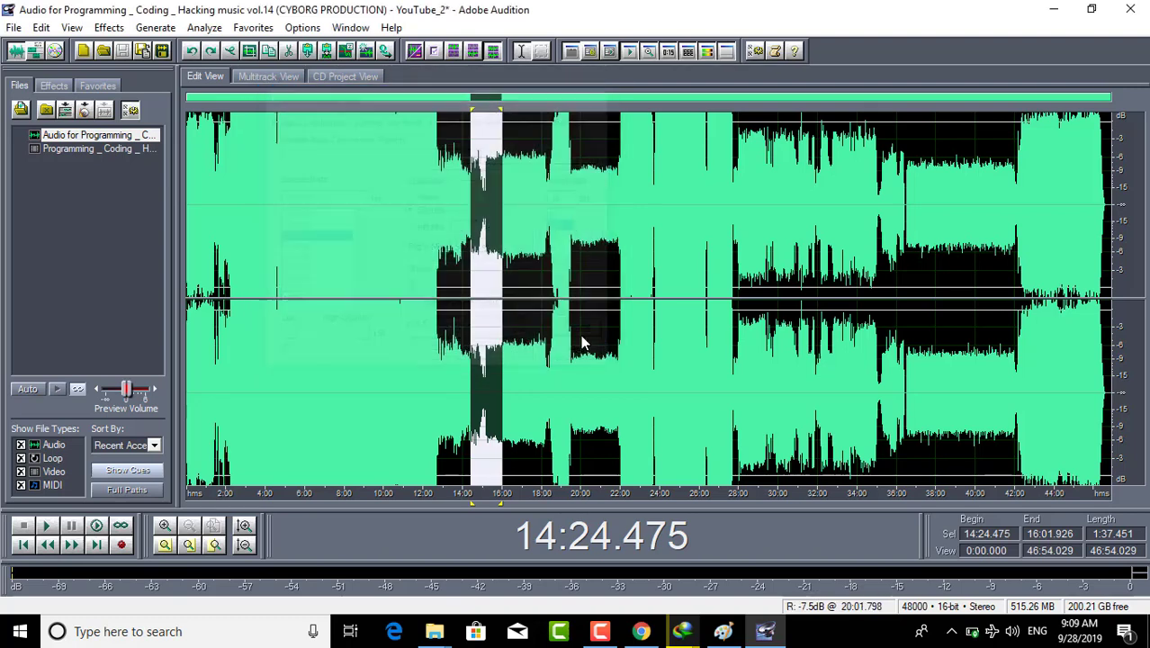
- Review the sample rate, channel and resolution options for a new waveform, then cancel its creation
left_click(14, 28)
left_click(43, 47)
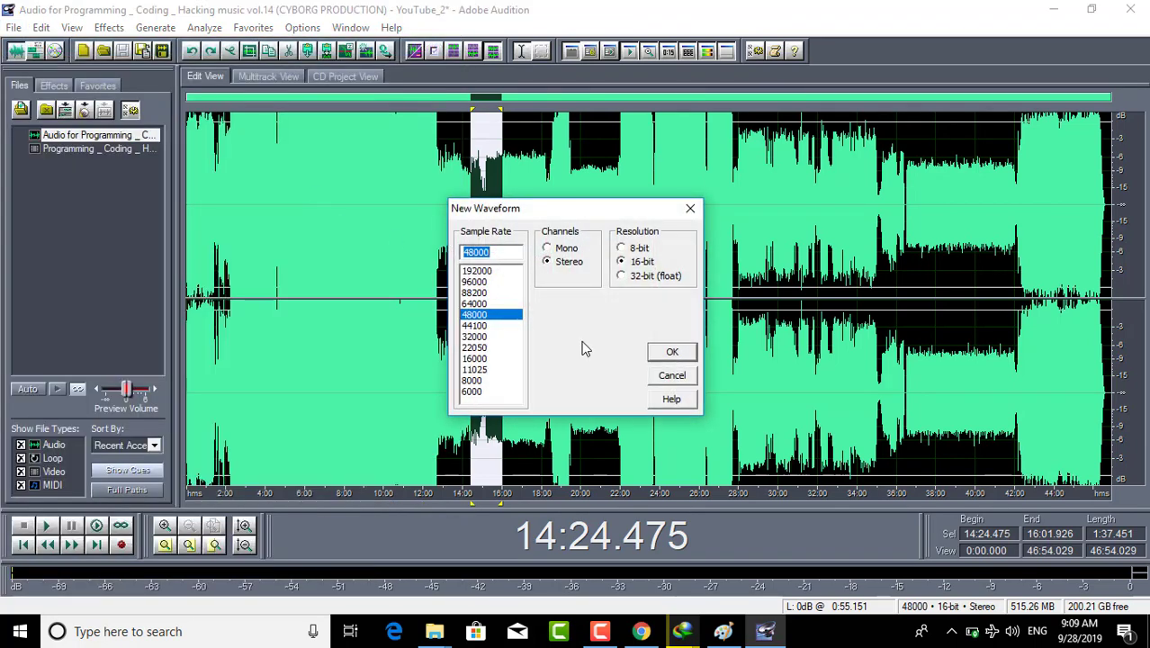
left_click_drag(518, 214, 481, 180)
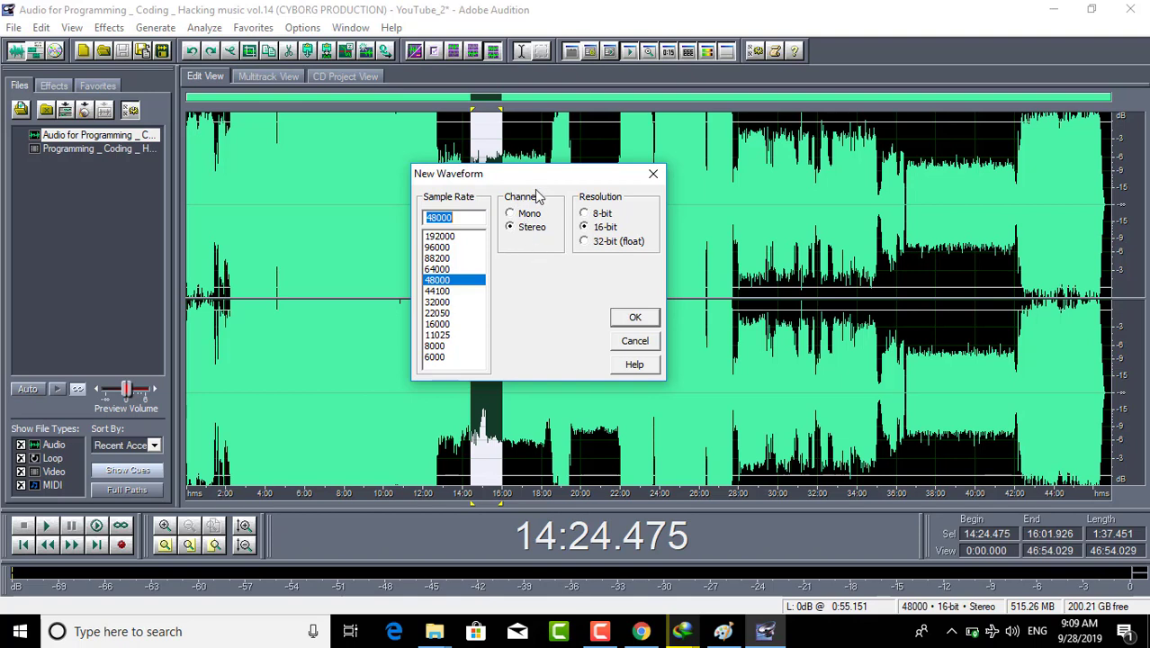
left_click(633, 342)
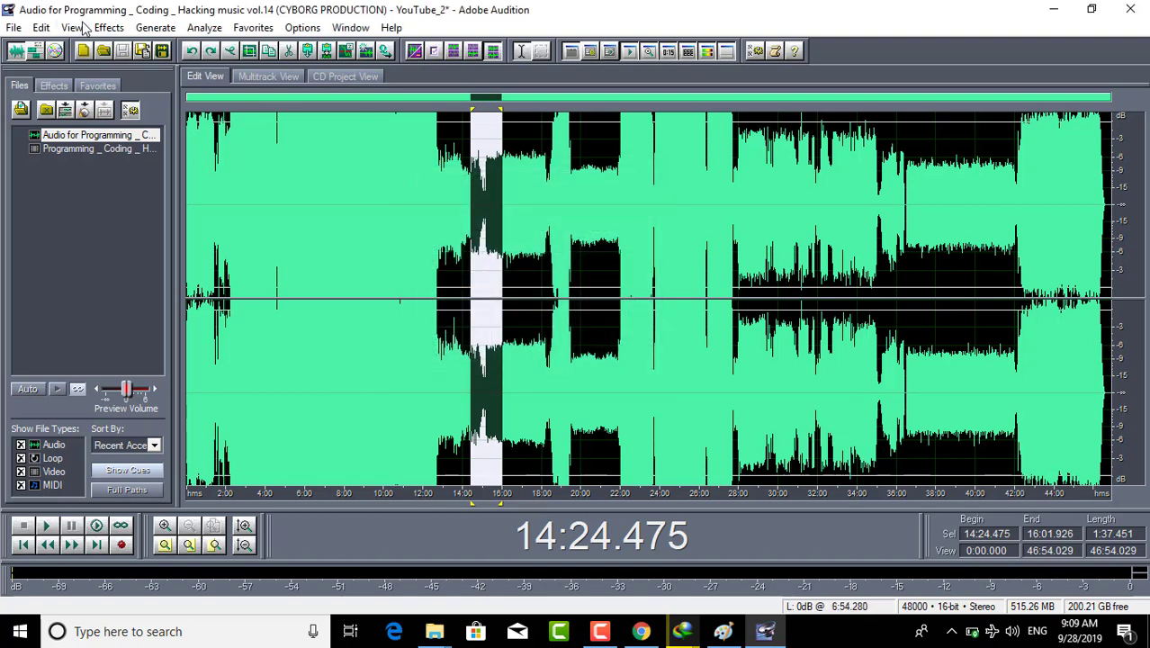
- Reopen the Convert Sample Type options for the current wave
left_click(74, 28)
mouse_move(45, 30)
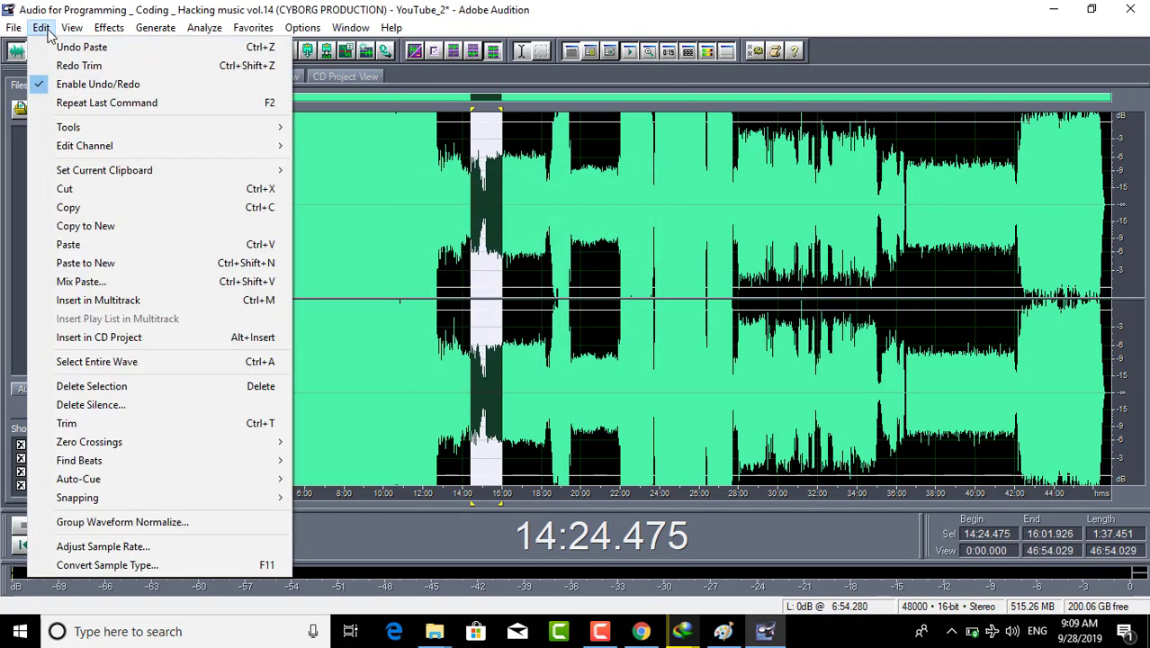
left_click(112, 567)
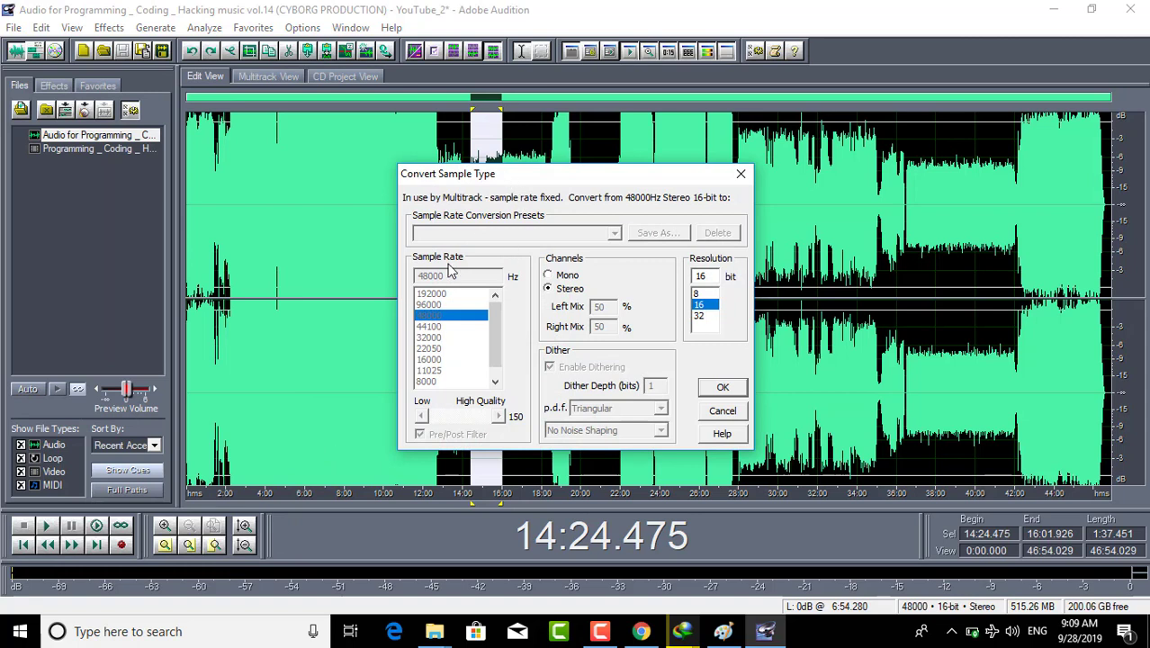